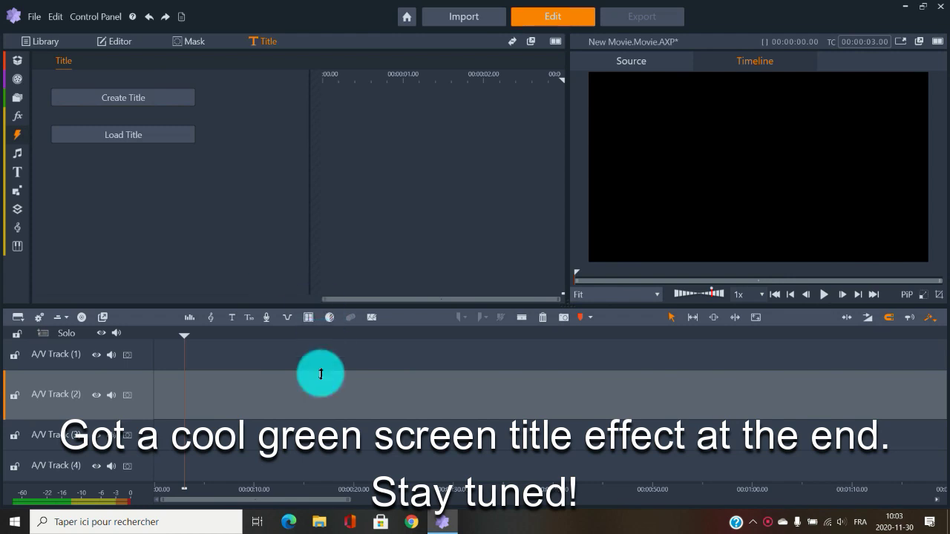
Step: Add a title clip reading 'Your Text Here' to A/V Track (2)
left_click(233, 318)
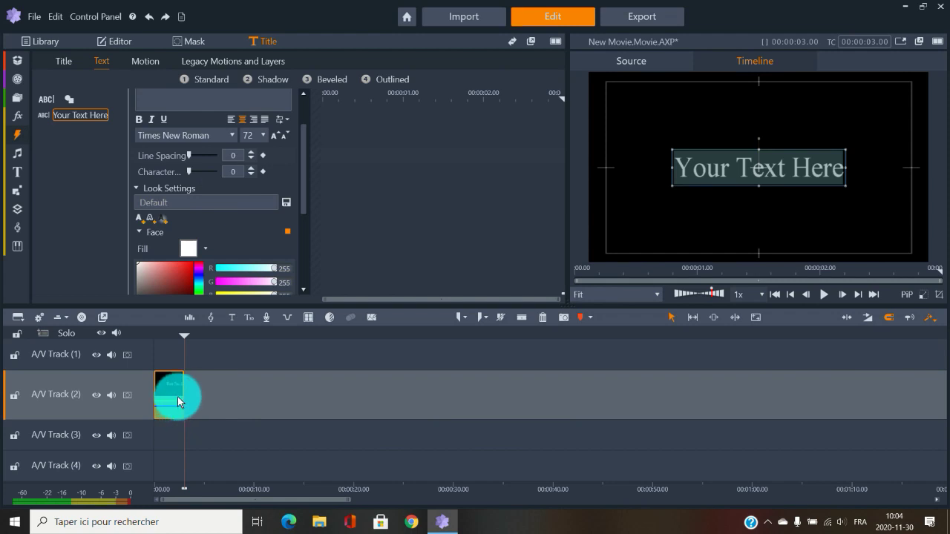
Step: Stretch the title clip to about 8 seconds and replace its placeholder text with 'My movie'
left_click_drag(175, 387, 267, 391)
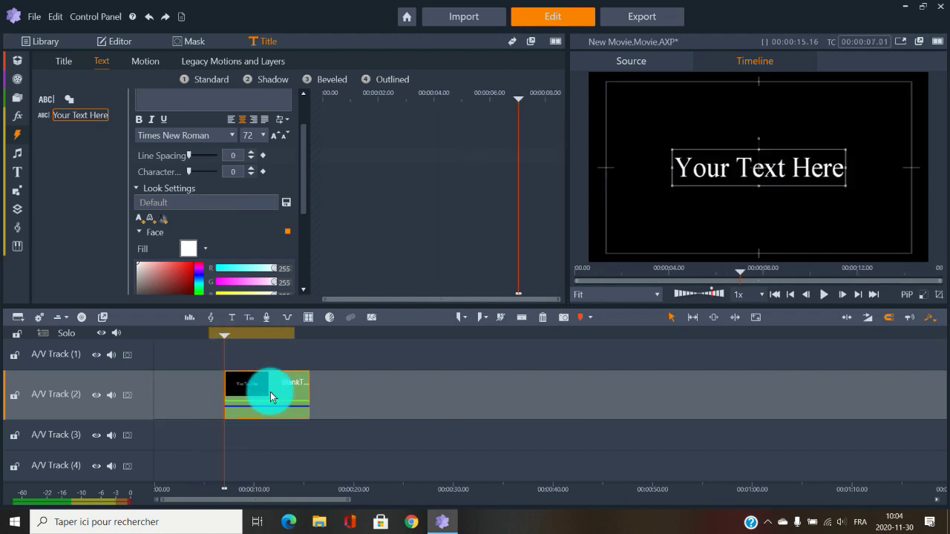
scroll(308, 203, "up", 2)
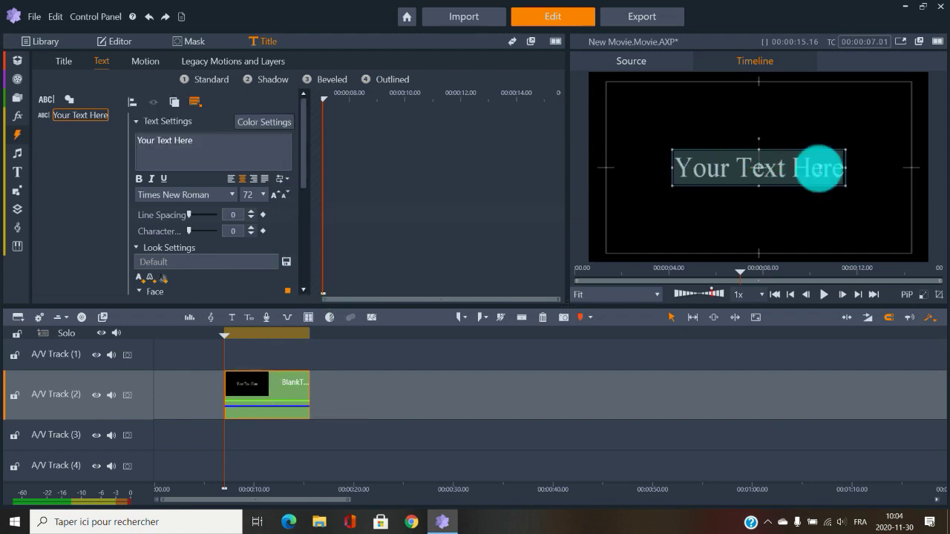
left_click_drag(196, 141, 129, 145)
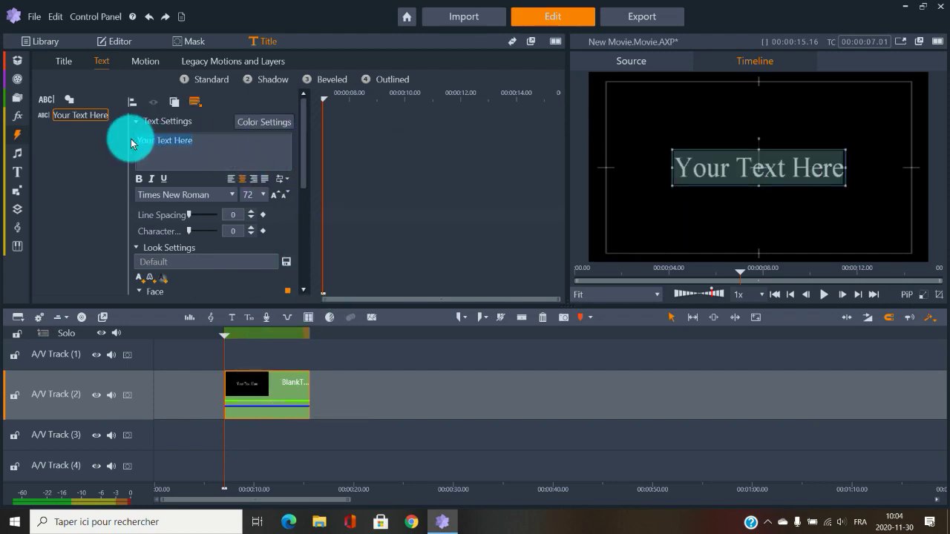
type("My")
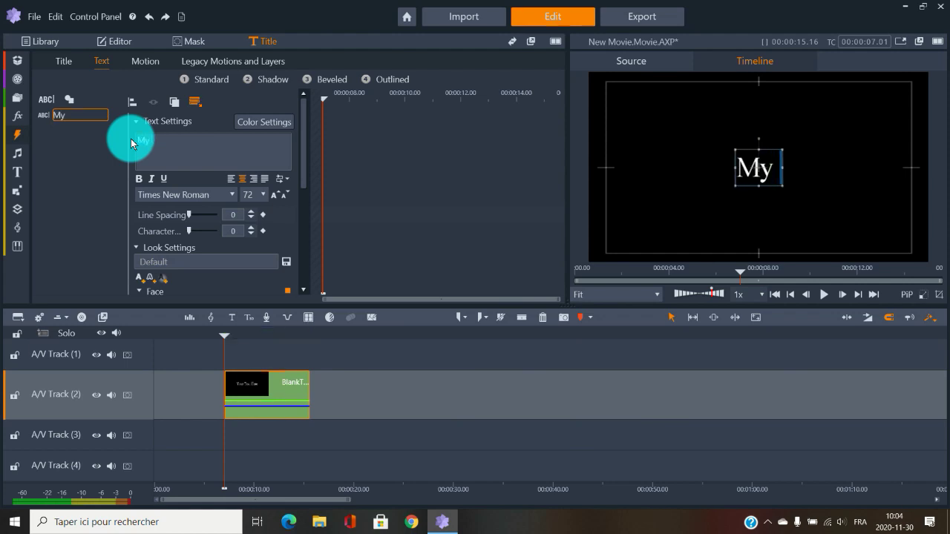
type(" movie")
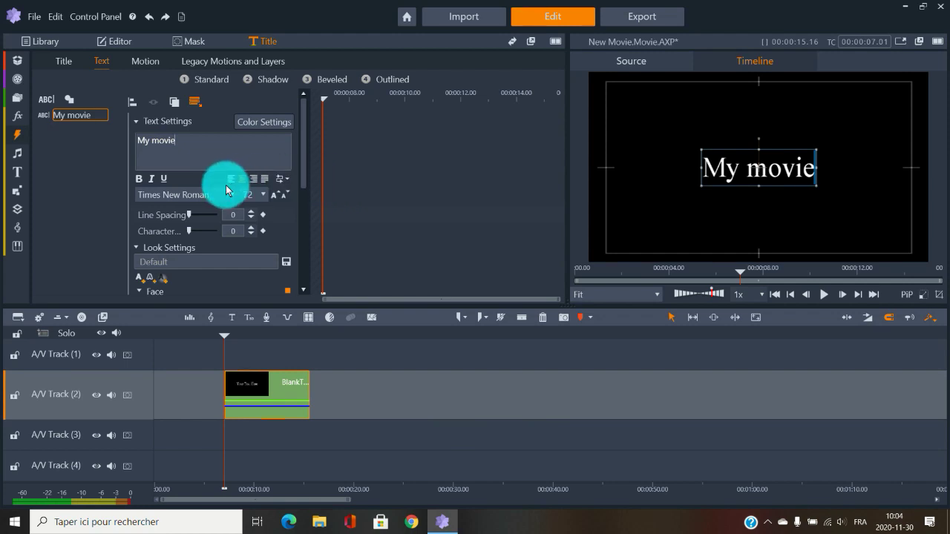
left_click_drag(176, 141, 132, 141)
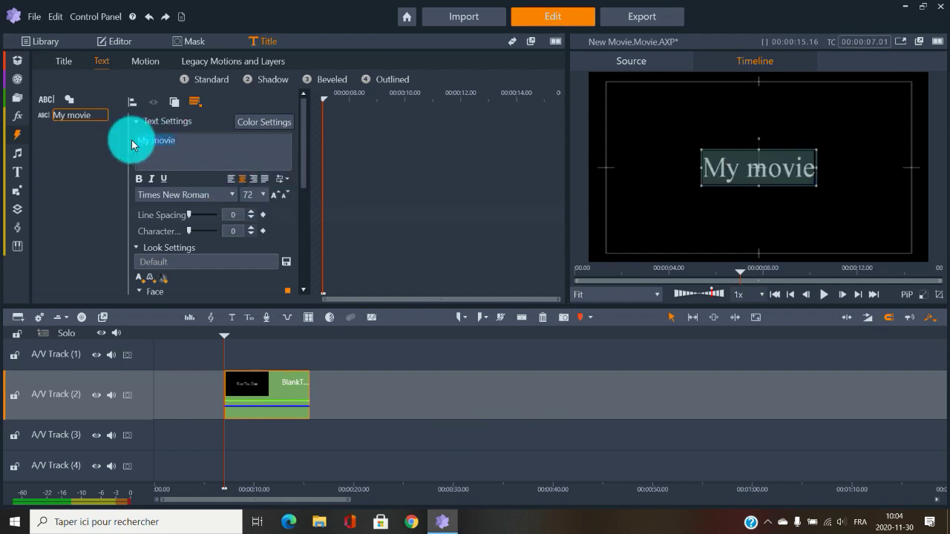
Step: Set the 'My movie' title to TRENDY font at size 96 with a red face colour
left_click(230, 195)
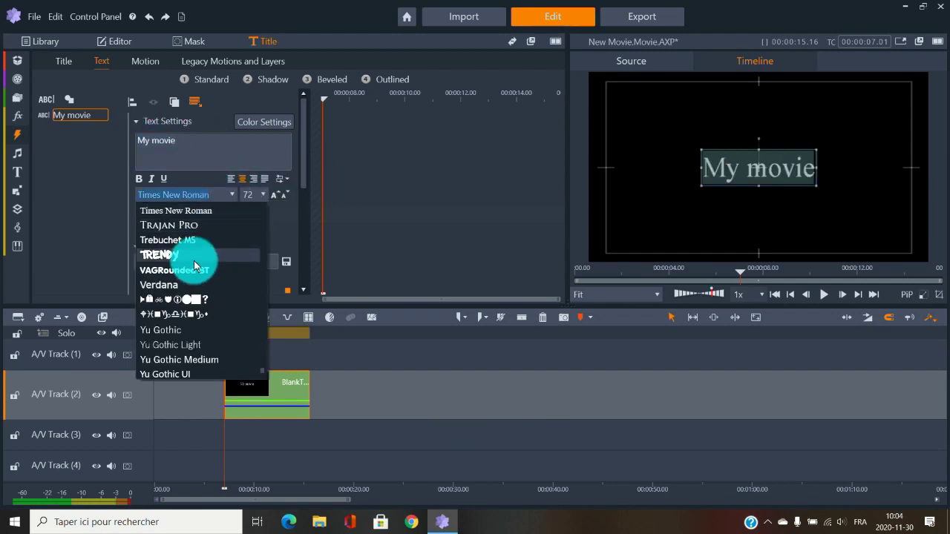
left_click(175, 255)
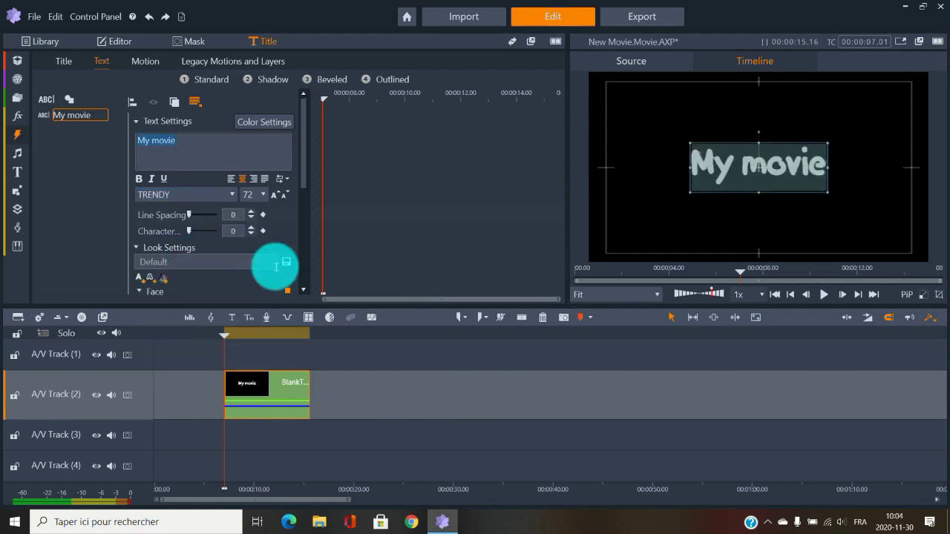
left_click(284, 199)
scroll(307, 179, "down", 3)
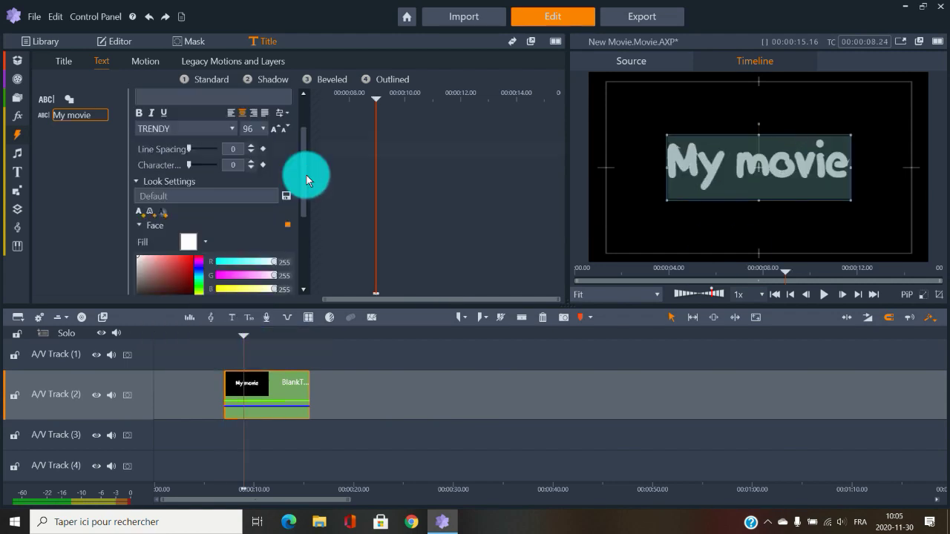
scroll(306, 186, "down", 2)
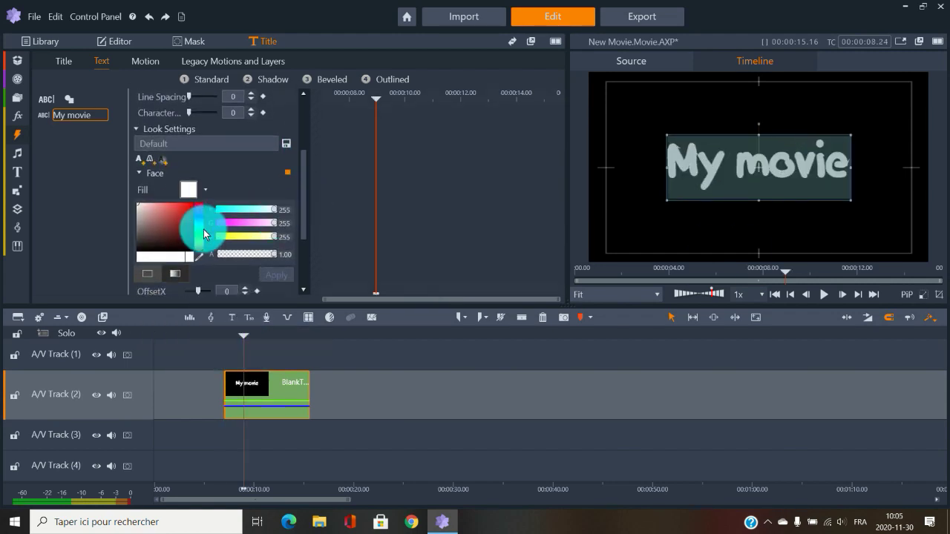
left_click(190, 207)
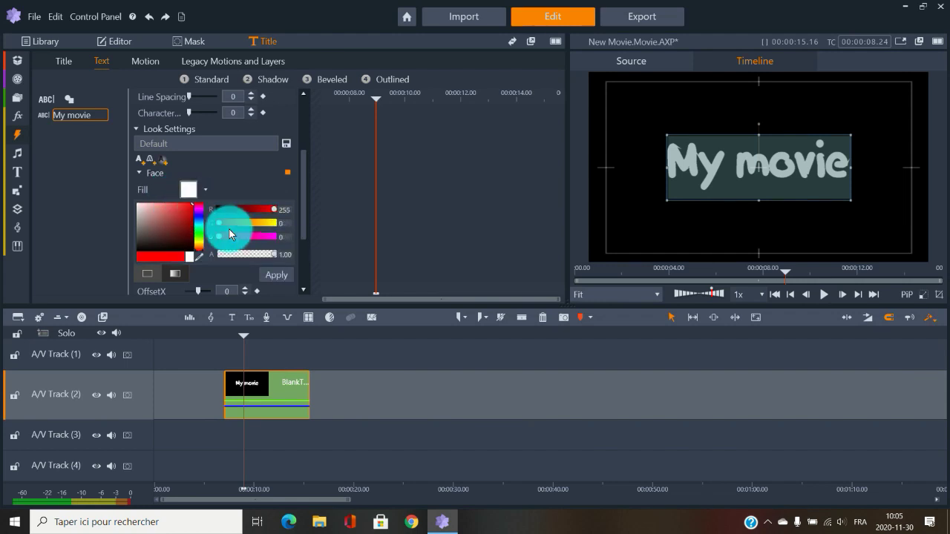
left_click(280, 277)
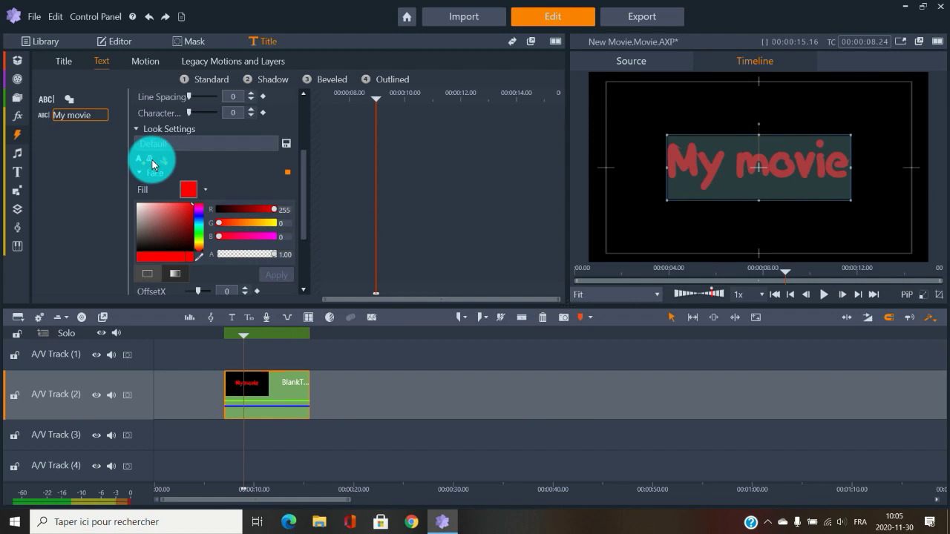
left_click_drag(301, 178, 295, 288)
Step: Try black and white title edges, then settle on a grey (157,157,157) edge
scroll(280, 246, "up", 1)
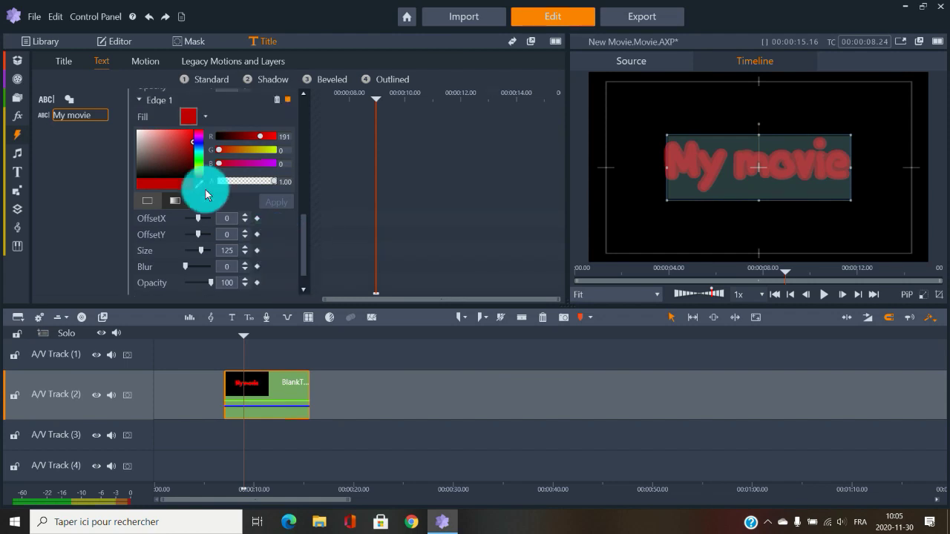
left_click(138, 176)
left_click(282, 199)
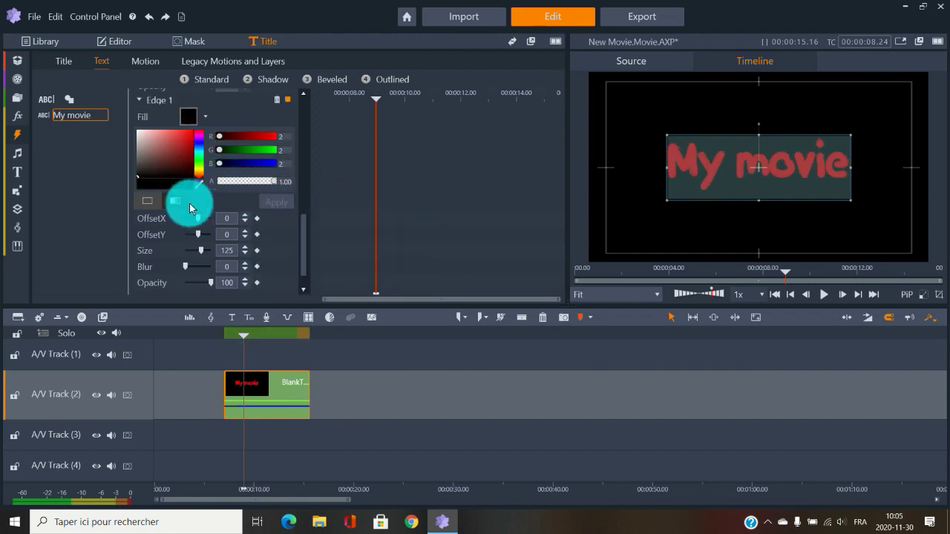
left_click_drag(149, 142, 131, 125)
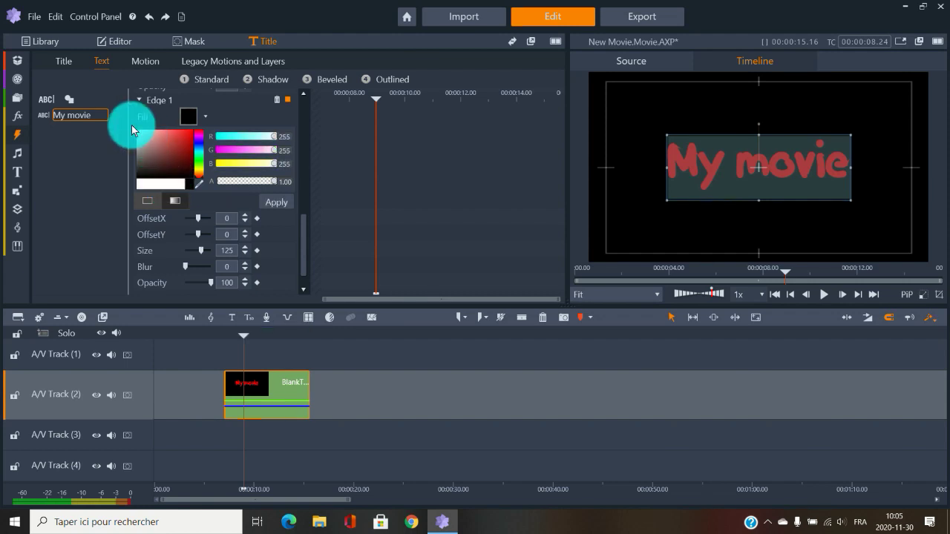
left_click(279, 203)
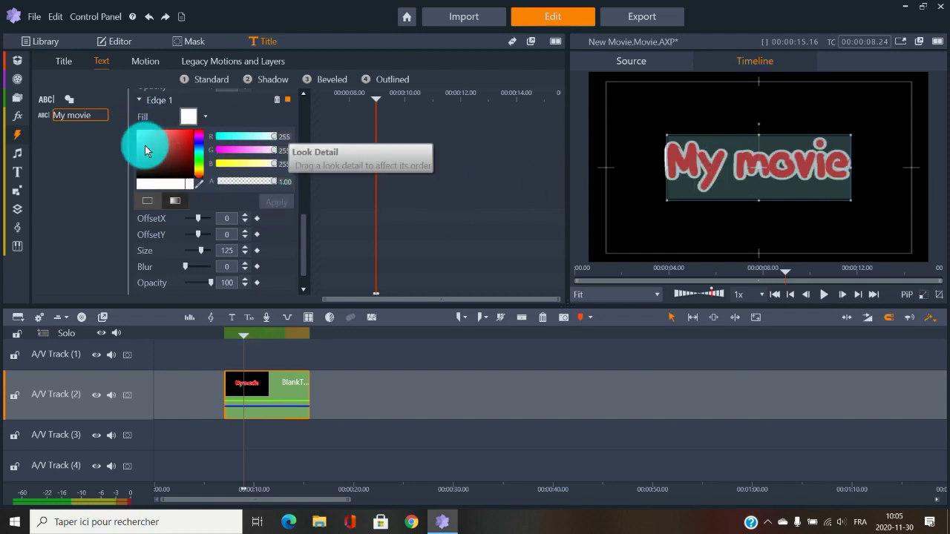
left_click_drag(143, 148, 132, 148)
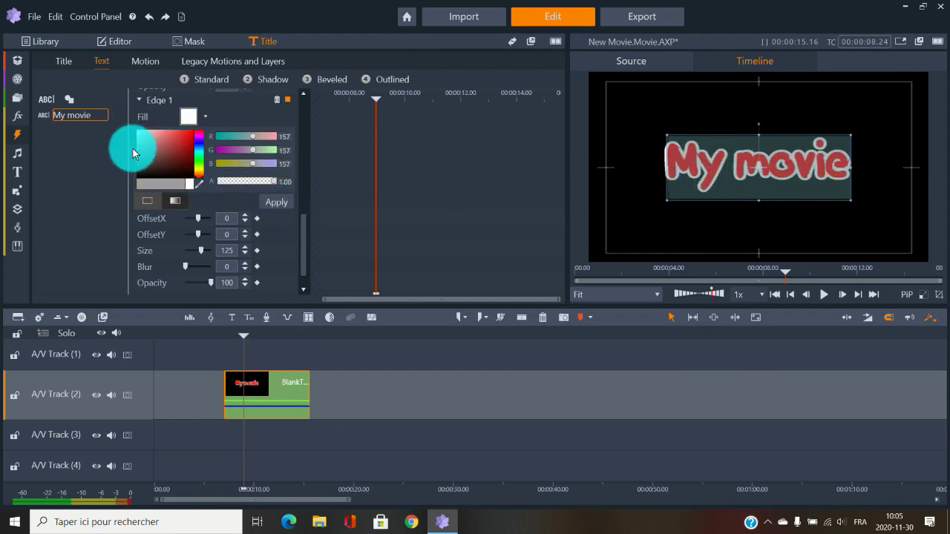
left_click(268, 201)
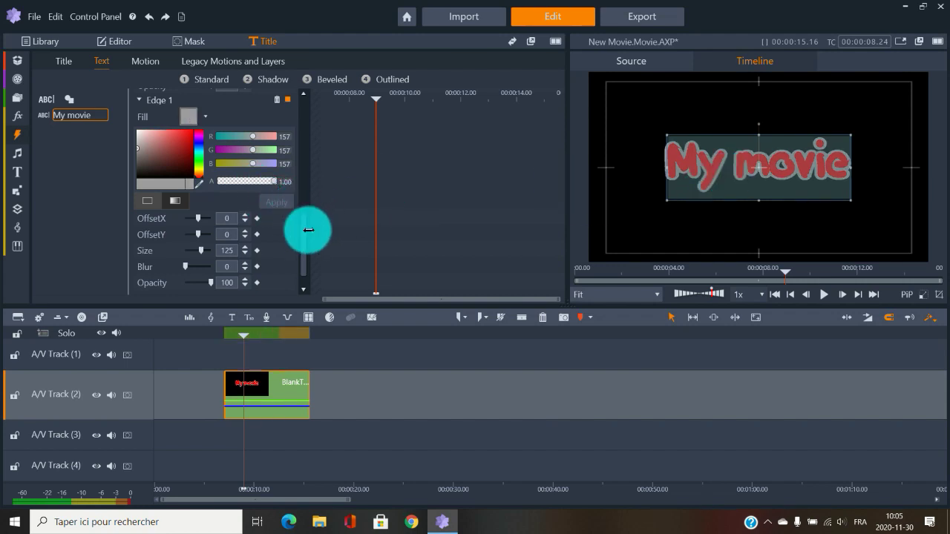
scroll(303, 216, "up", 1)
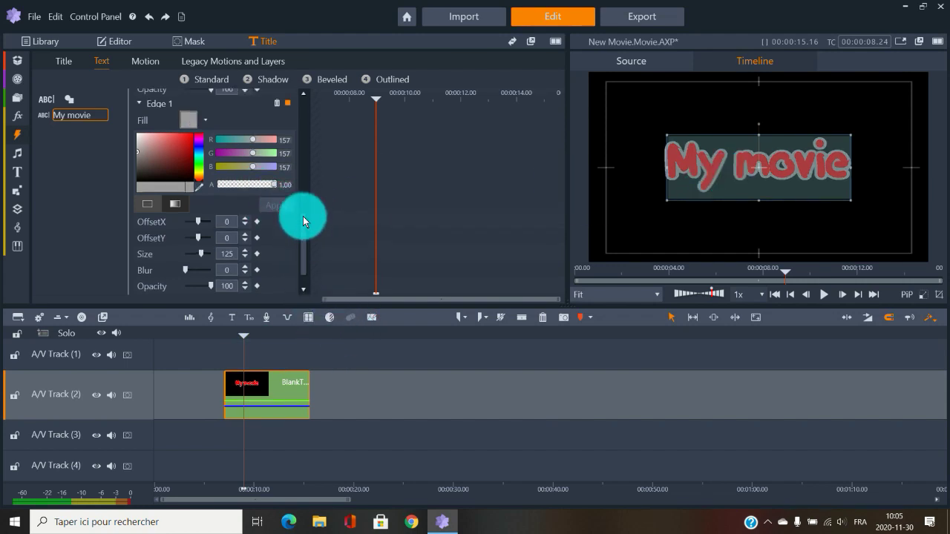
scroll(303, 216, "up", 5)
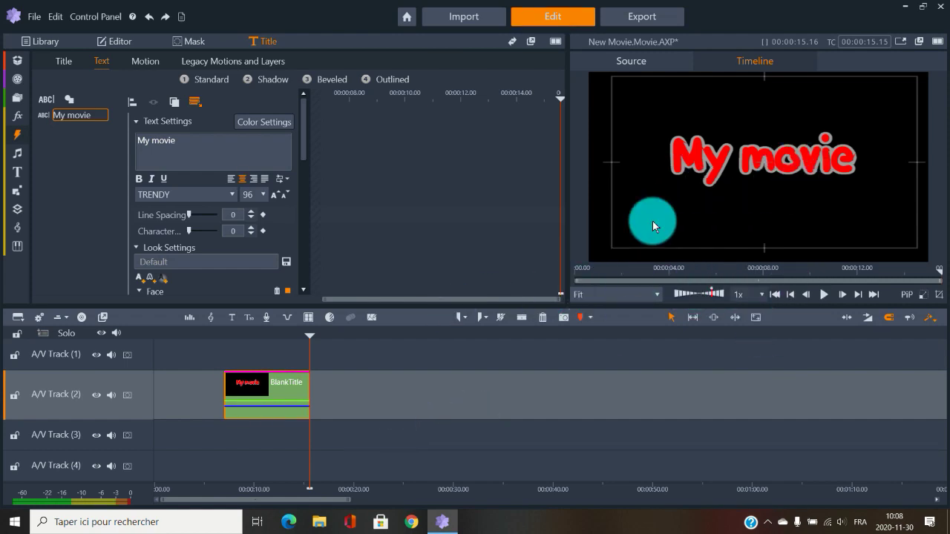
Step: Scrub to check the title, then drag its clip to 0:00 on A/V Track (2)
left_click(239, 381)
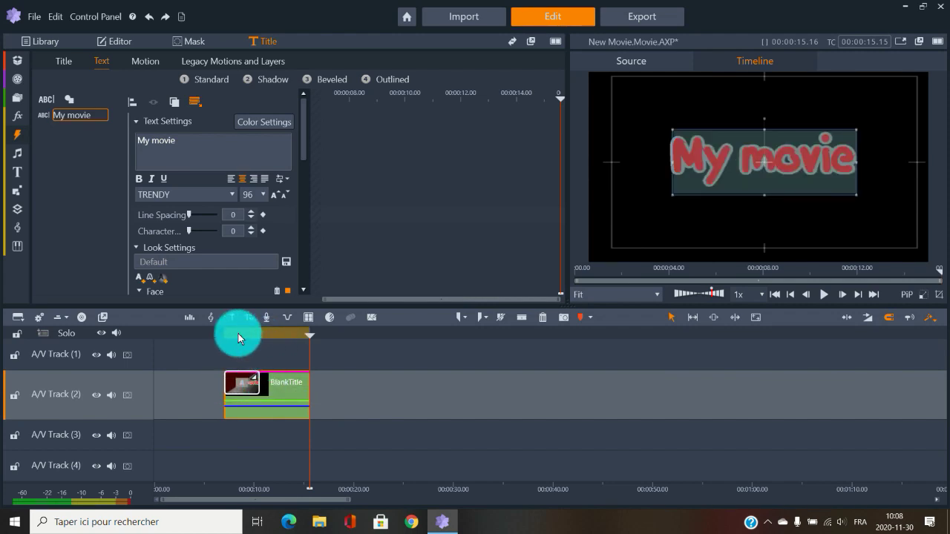
left_click(217, 332)
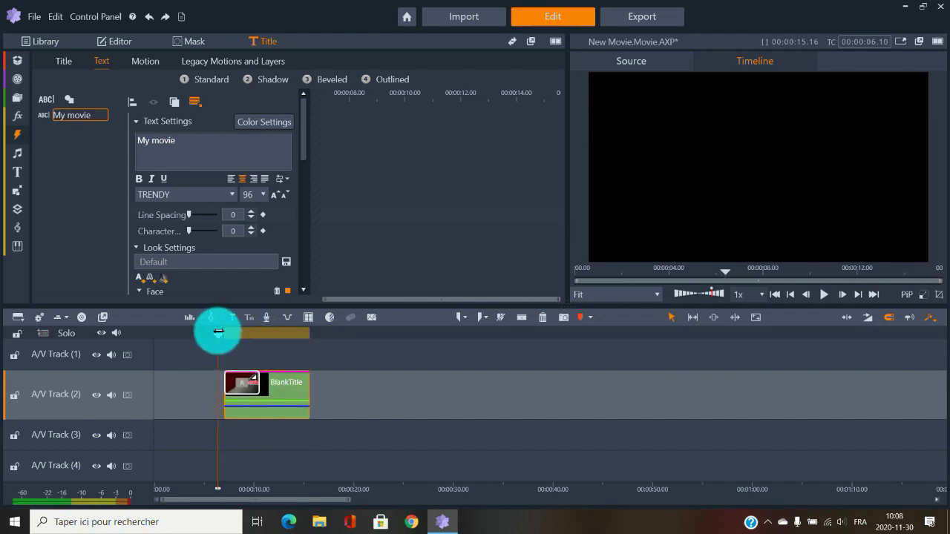
mouse_move(217, 331)
left_mouse_down()
mouse_move(249, 346)
mouse_move(211, 343)
left_mouse_up()
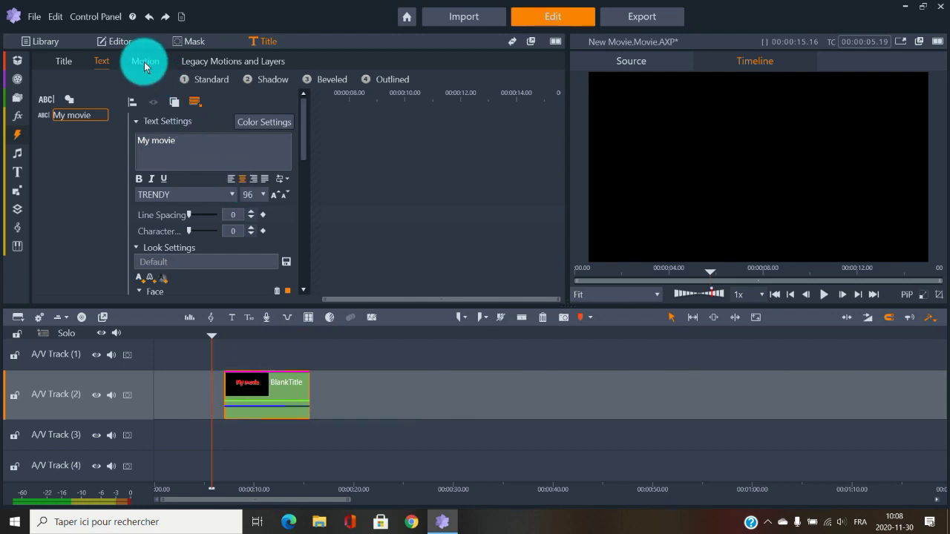
left_click_drag(268, 396, 183, 391)
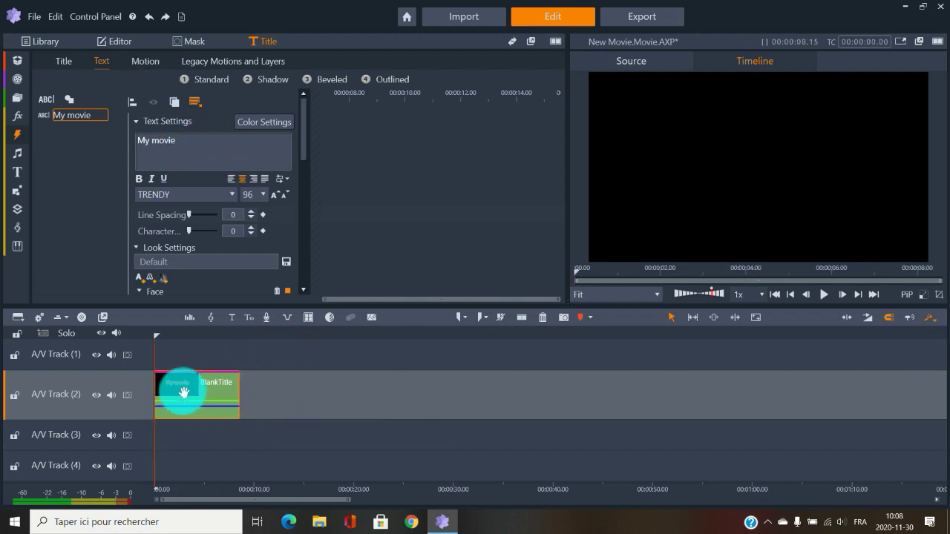
Step: Keyframe the title's Swivel at 0 at the clip start and 363 at the end, then preview
left_click(146, 62)
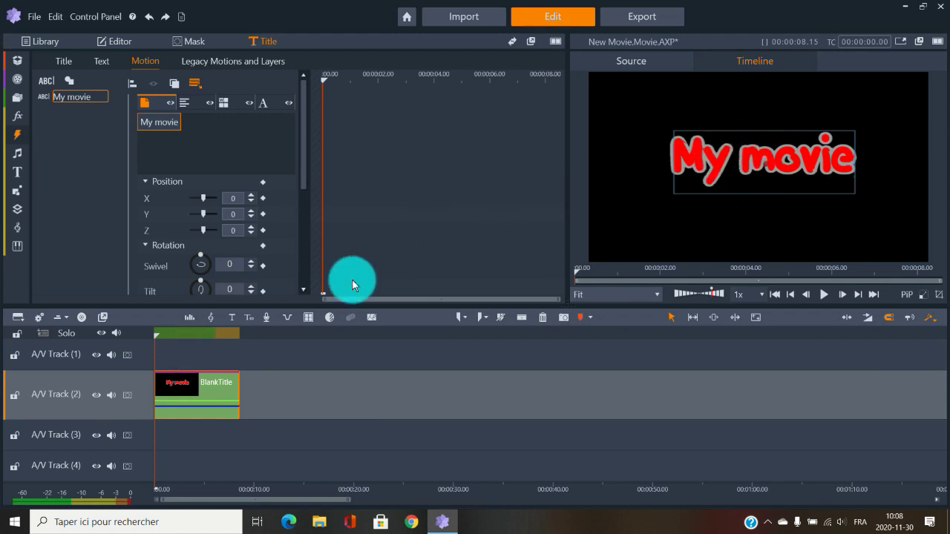
left_click(263, 266)
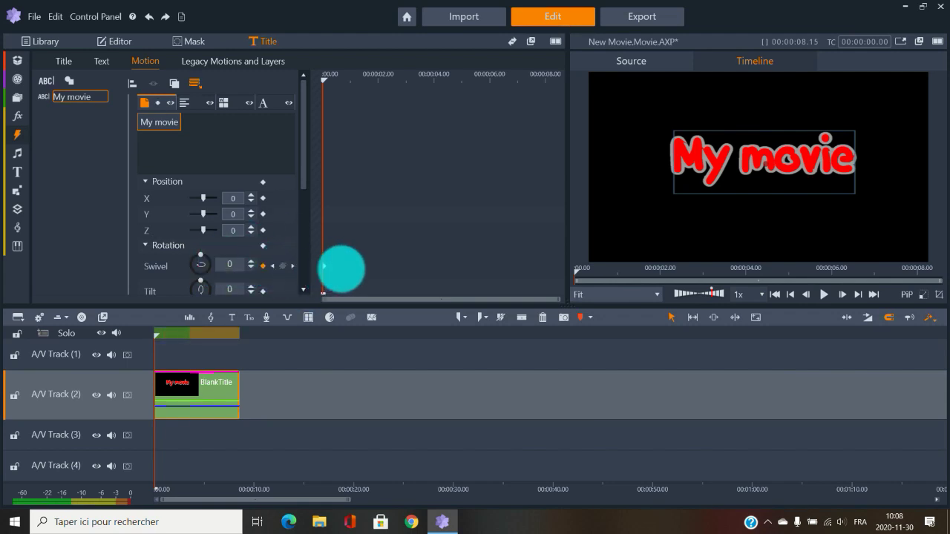
left_click_drag(324, 81, 570, 95)
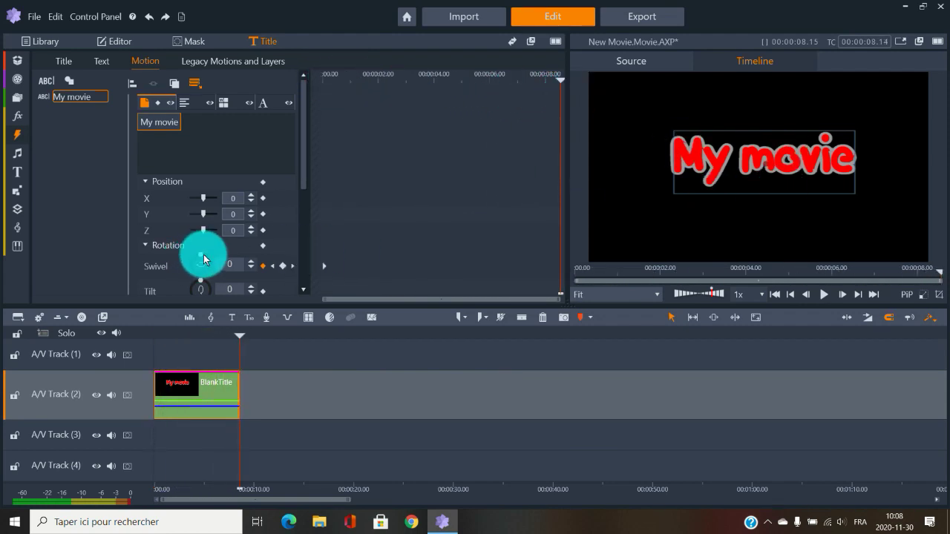
mouse_move(203, 258)
left_mouse_down()
mouse_move(208, 269)
mouse_move(188, 277)
mouse_move(186, 262)
mouse_move(201, 259)
left_mouse_up()
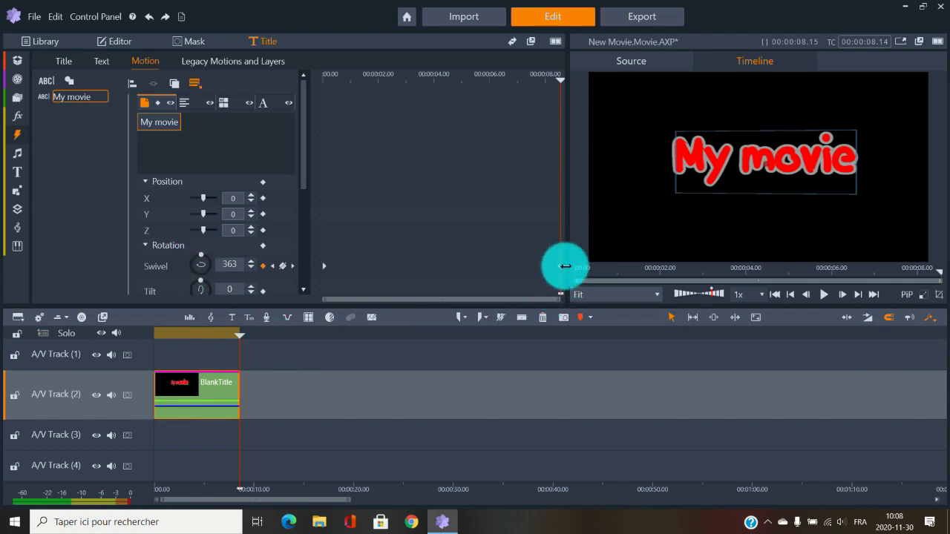
left_click_drag(239, 333, 145, 333)
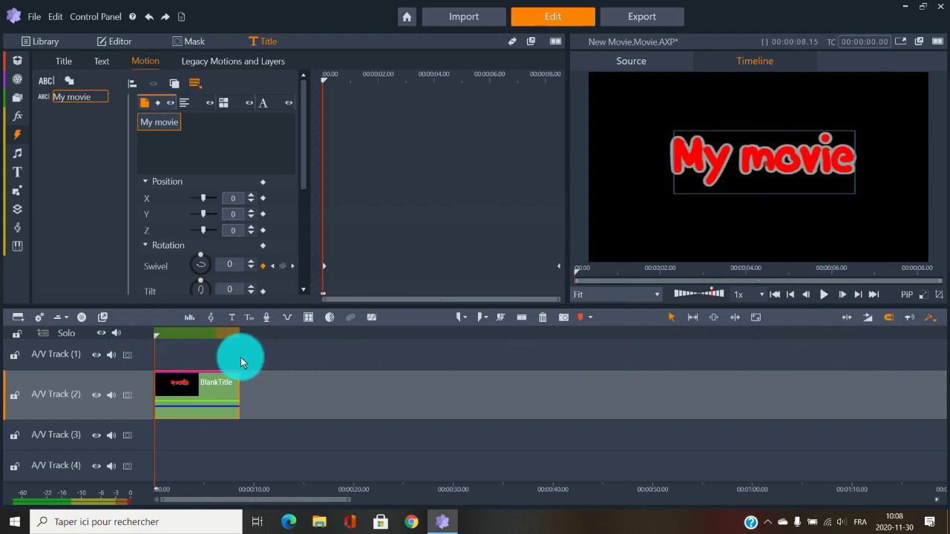
left_click(825, 299)
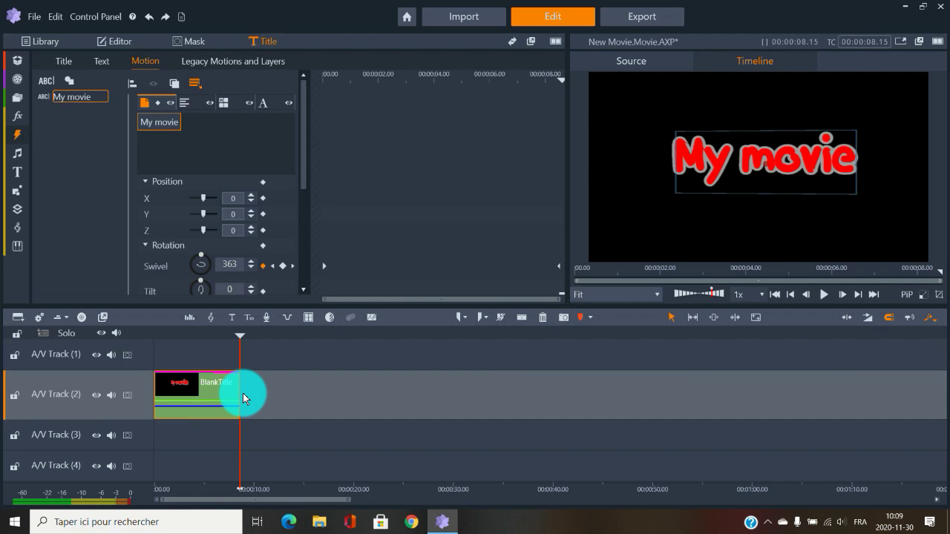
Step: Replace the title on A/V Track (2) with 3D Title 03 and open it in the 3D Title Editor
left_click_drag(243, 394, 59, 184)
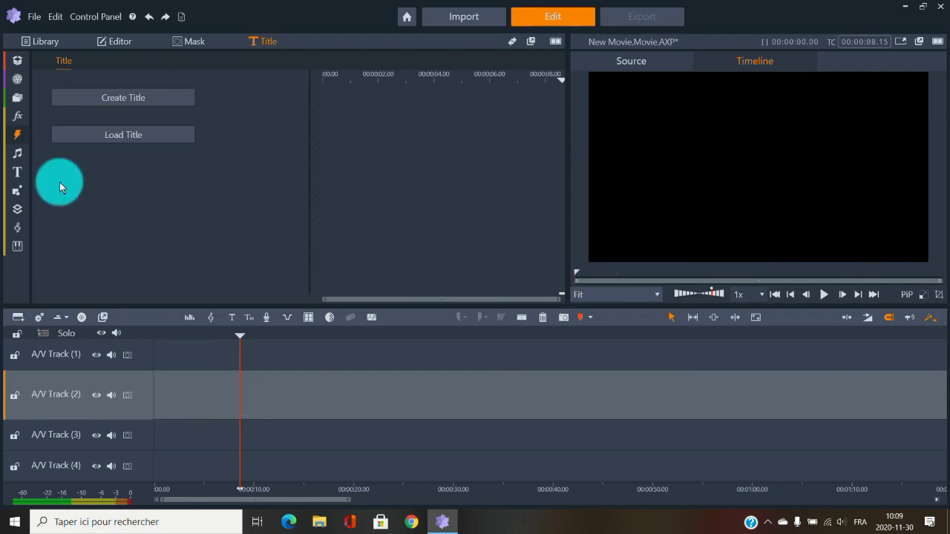
left_click(20, 174)
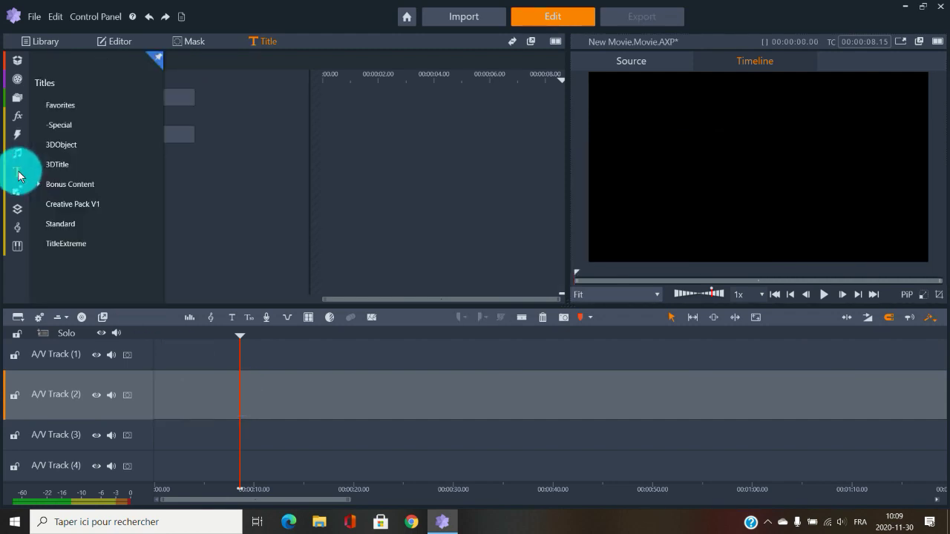
left_click(58, 166)
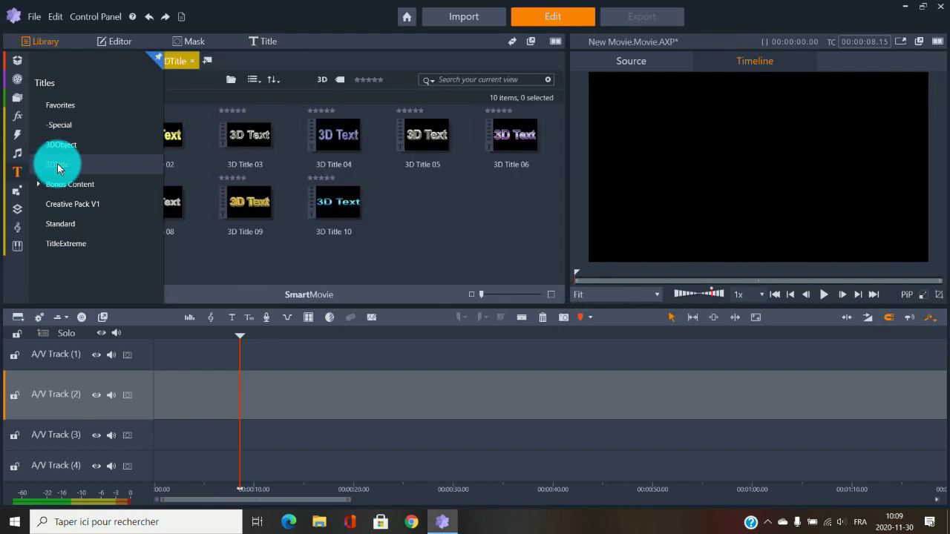
left_click_drag(250, 133, 210, 385)
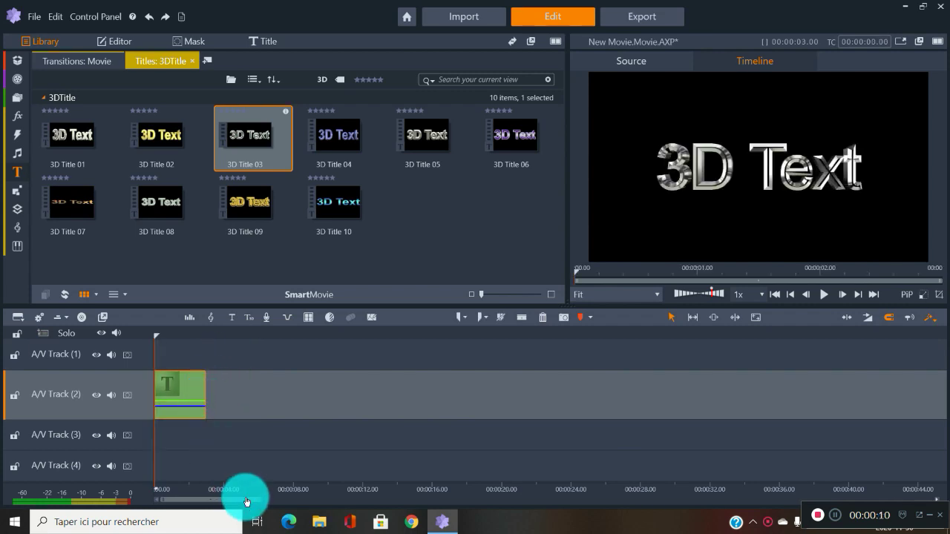
left_click_drag(247, 502, 397, 479)
left_click(173, 396)
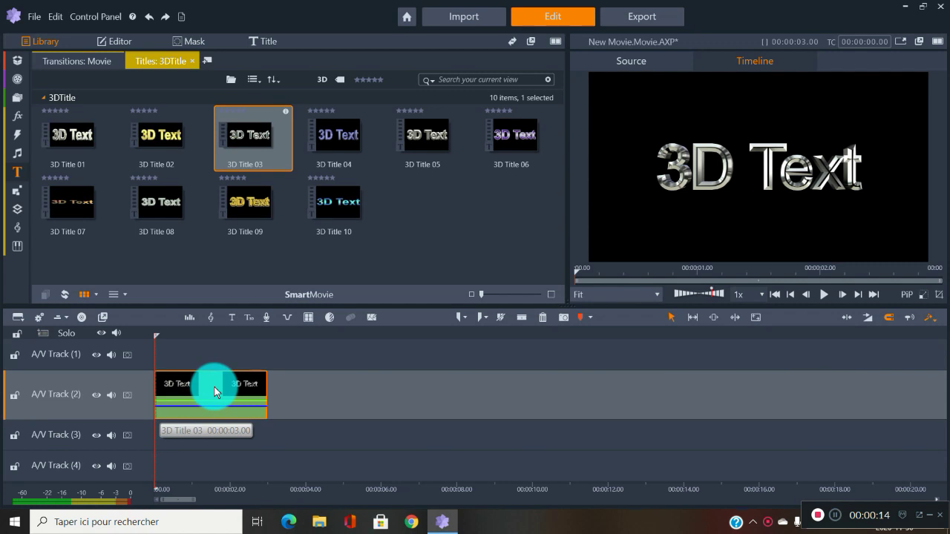
double_click(210, 397)
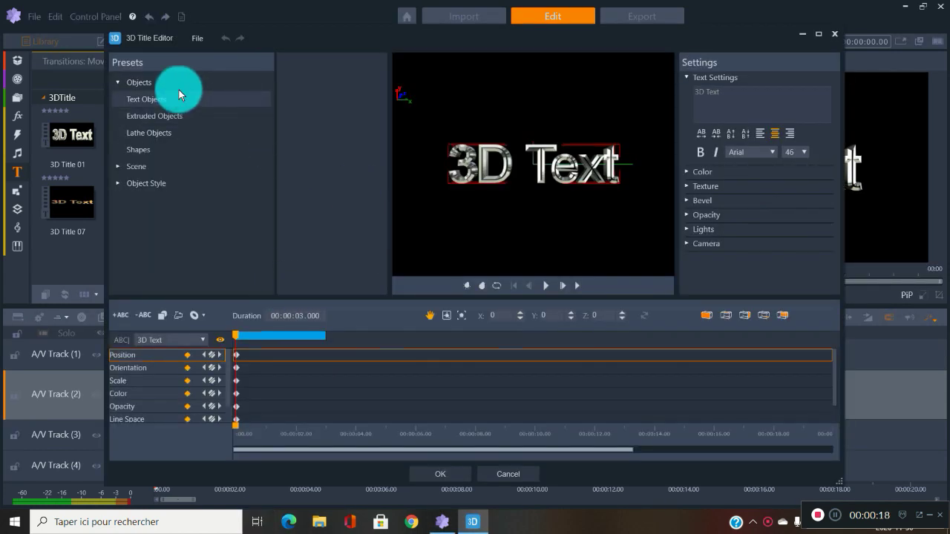
Step: Browse the Text, Extruded, Lathe and Shape object presets, then light the text with the first light preset
left_click(132, 99)
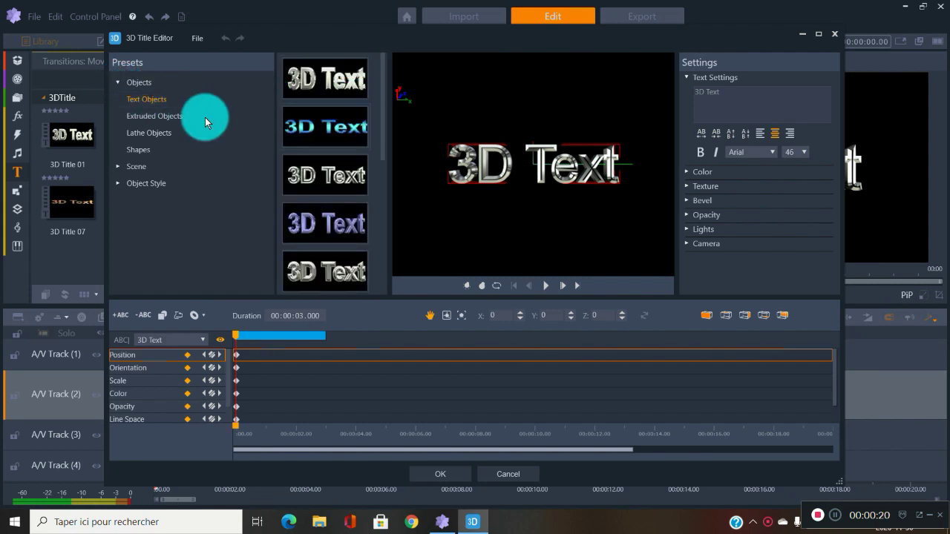
left_click(145, 117)
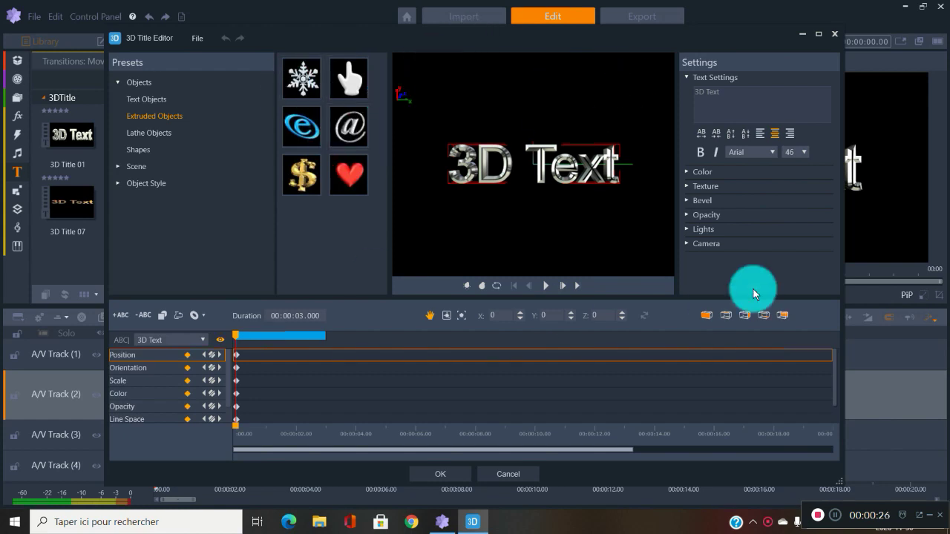
left_click(145, 135)
left_click(143, 149)
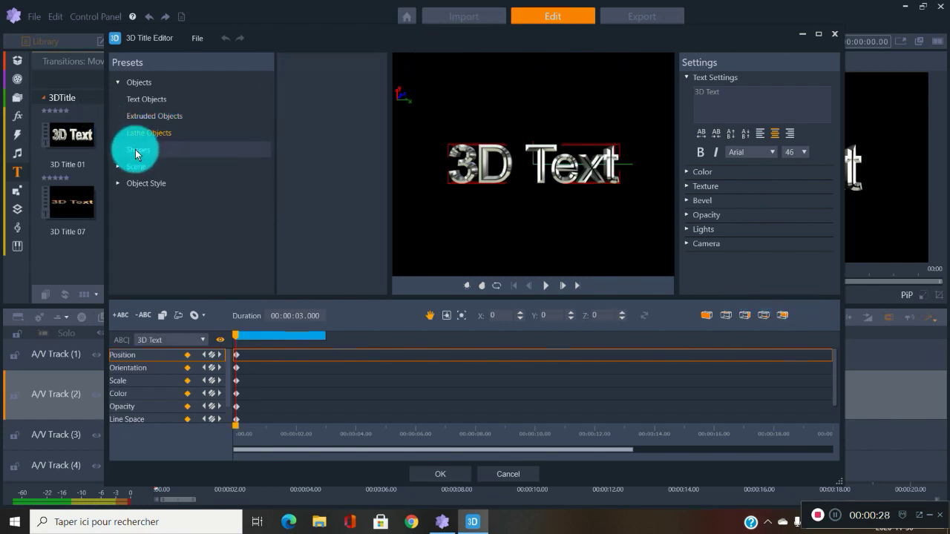
left_click(118, 166)
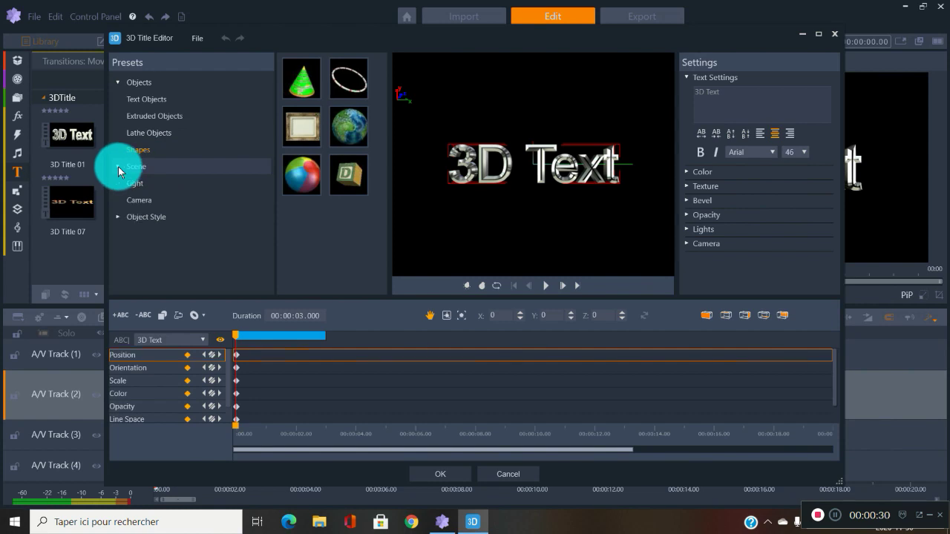
left_click(136, 184)
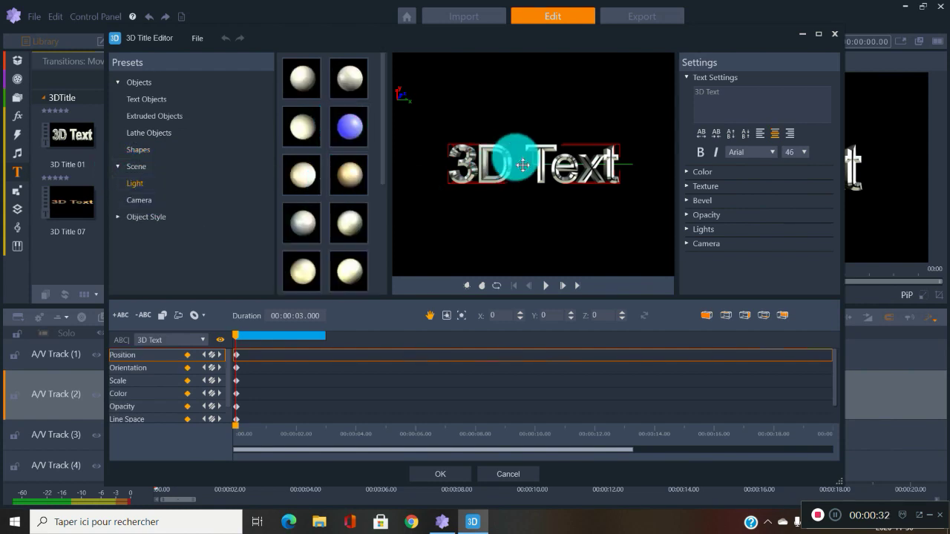
left_click(335, 166)
left_click(350, 129)
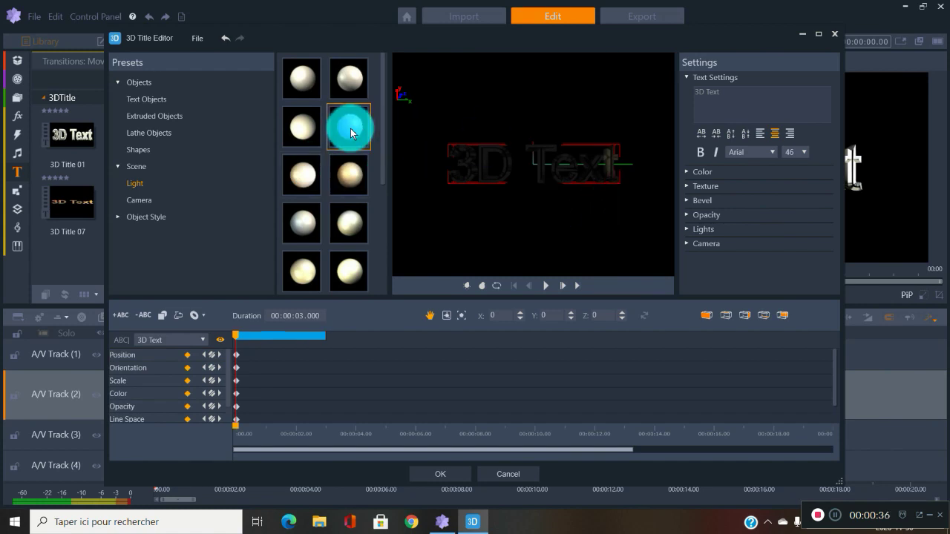
left_click(309, 115)
left_click(290, 76)
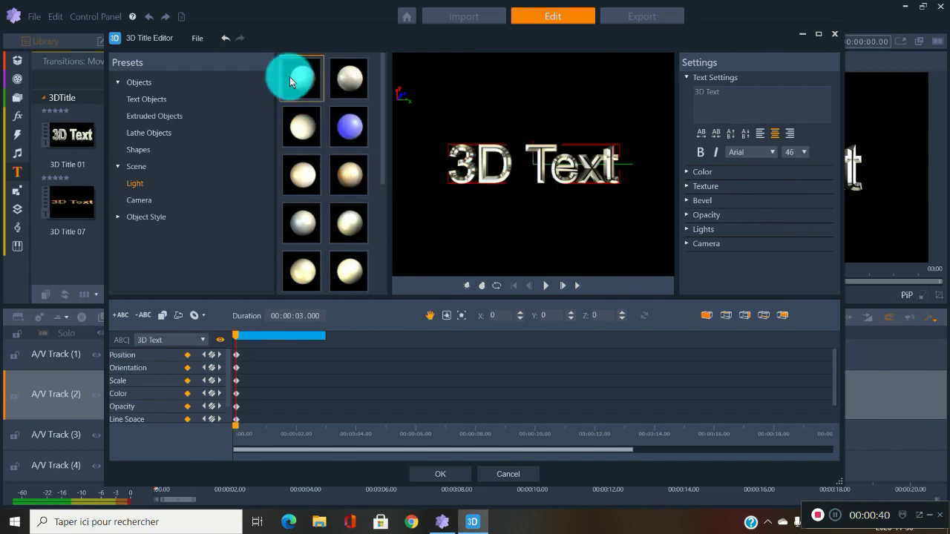
Step: Show the Object Style > Bevel > General presets and try the first bevel options
left_click(120, 218)
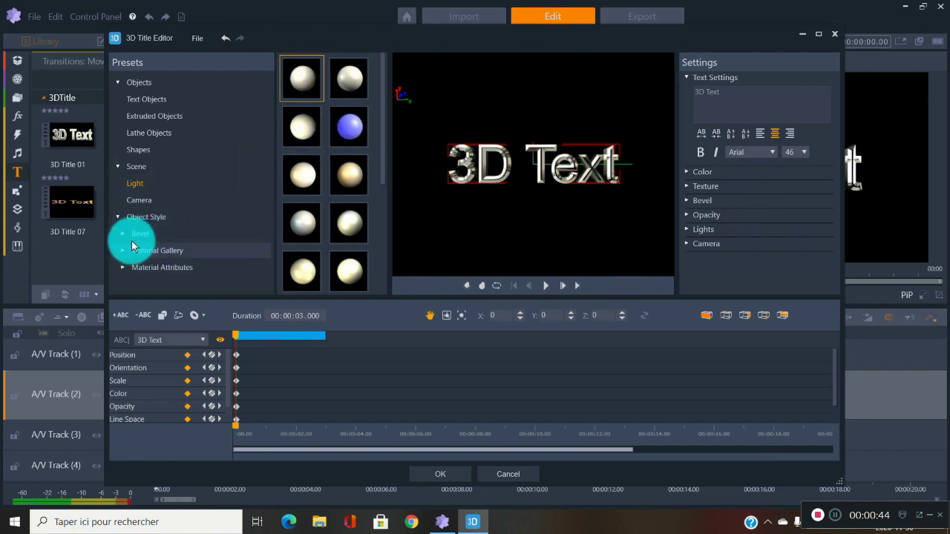
left_click(123, 249)
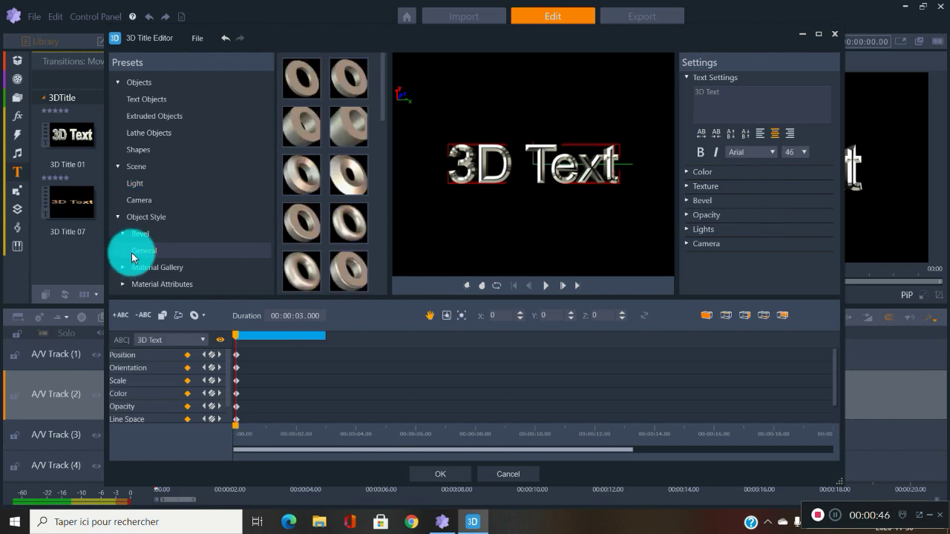
left_click_drag(314, 77, 534, 121)
left_click(325, 110)
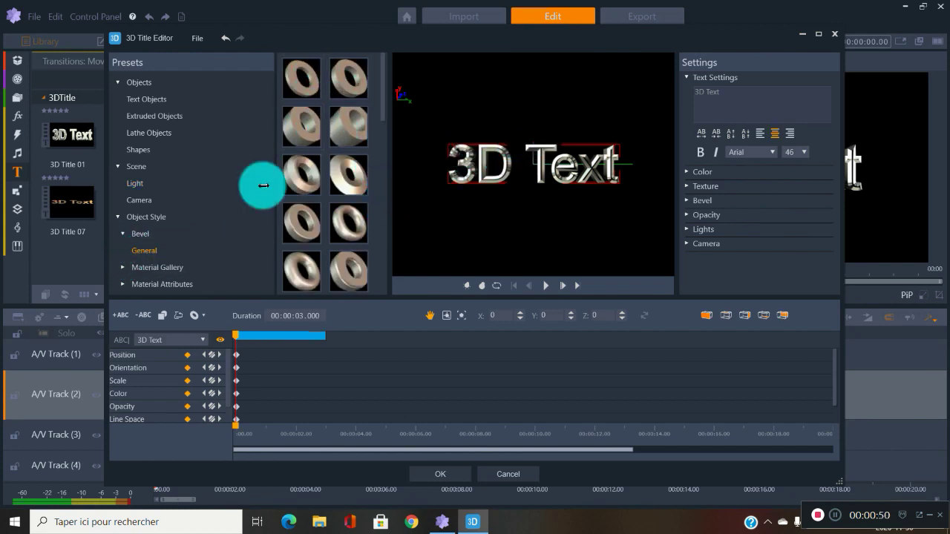
scroll(137, 249, "down", 2)
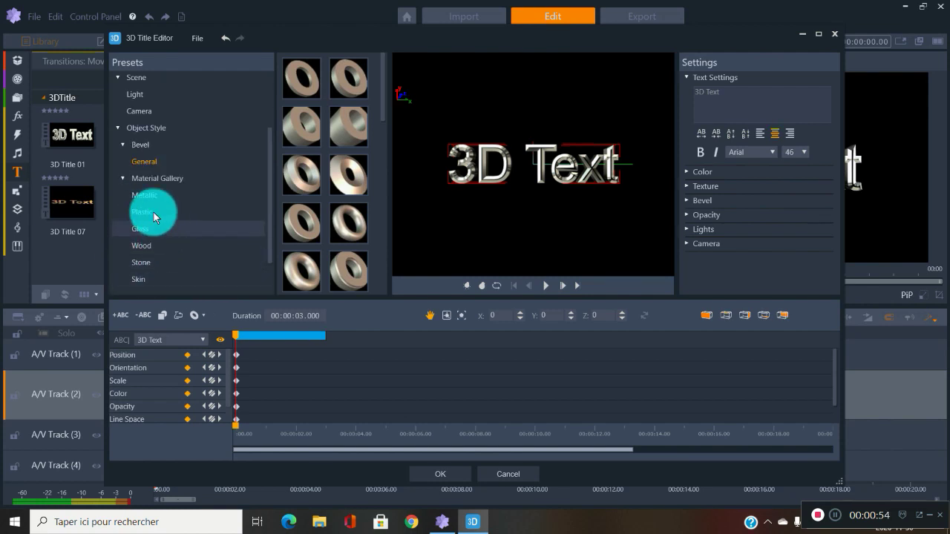
scroll(269, 225, "down", 1)
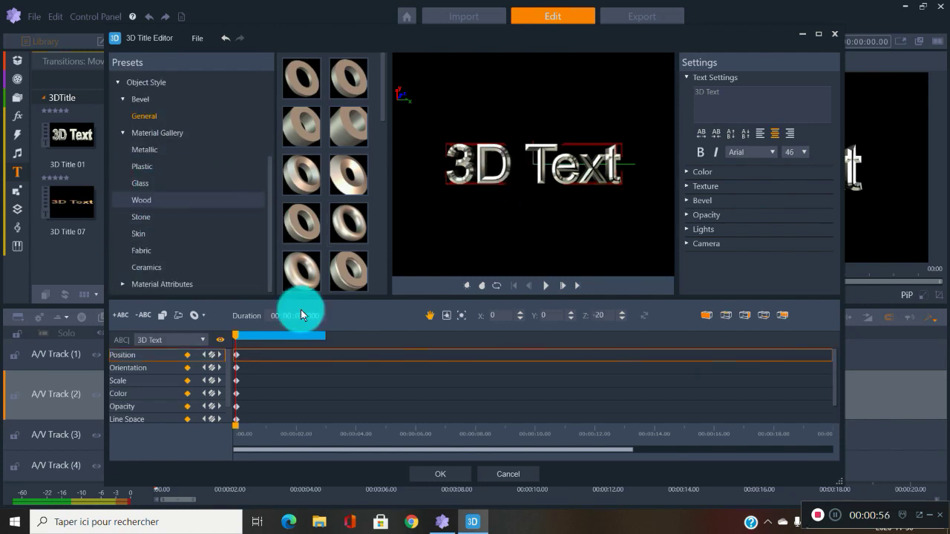
Step: Move the 3D text to Z position 20 and zoom the editor timeline
scroll(501, 168, "up", 1)
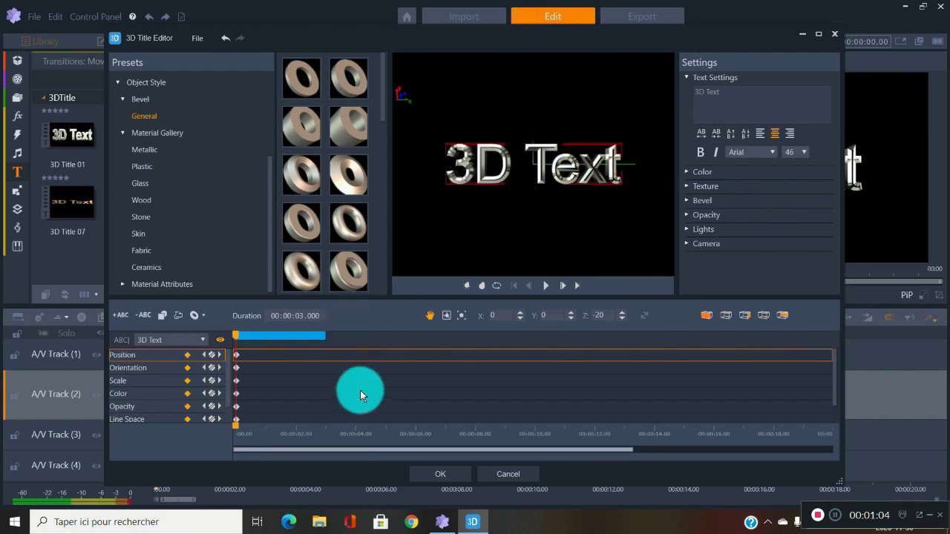
mouse_move(350, 438)
left_mouse_down()
mouse_move(530, 426)
mouse_move(729, 432)
mouse_move(354, 432)
left_mouse_up()
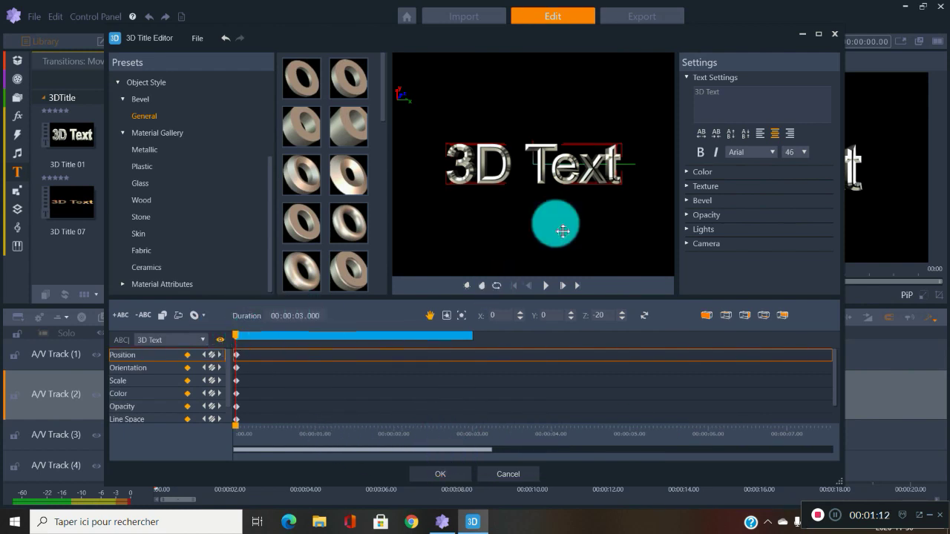
Step: Type 'My movie' in Text Settings to replace the '3D Text' wording
left_click(743, 94)
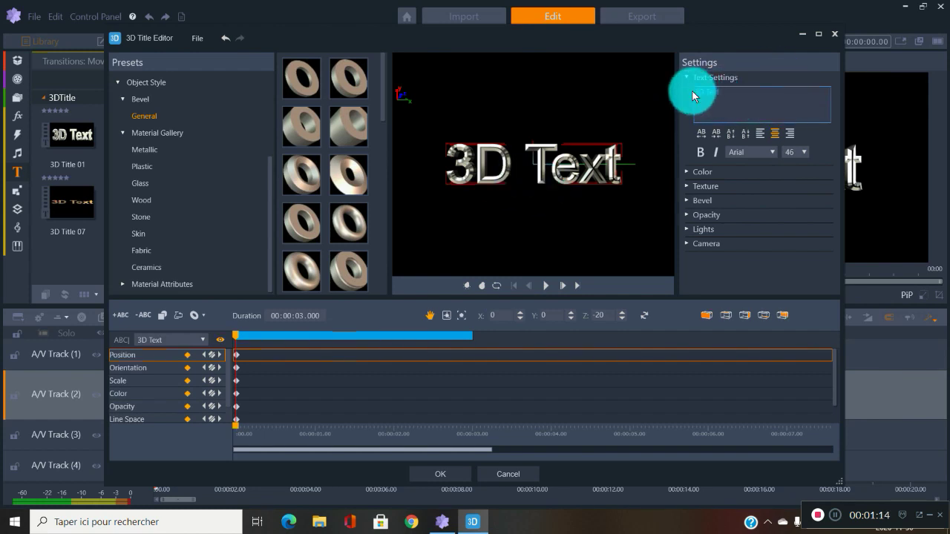
type("M")
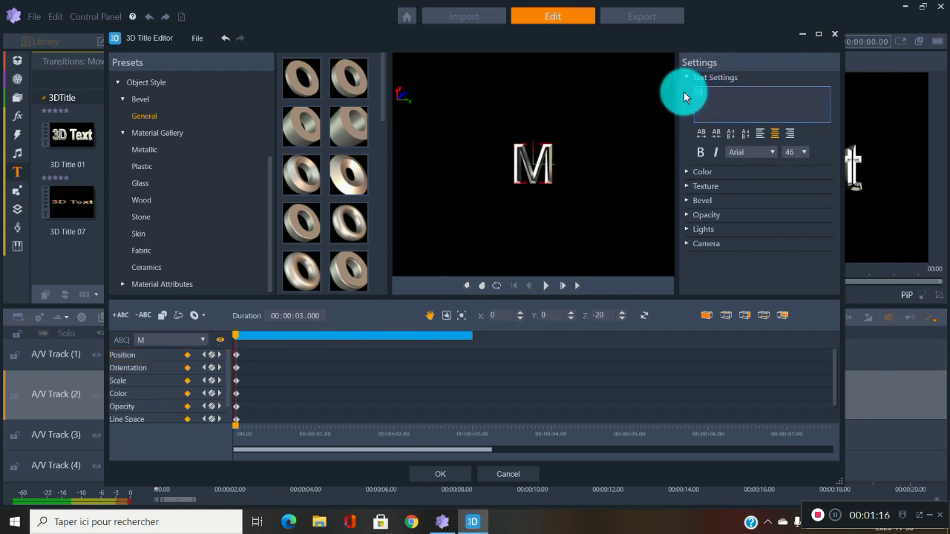
type("y movie")
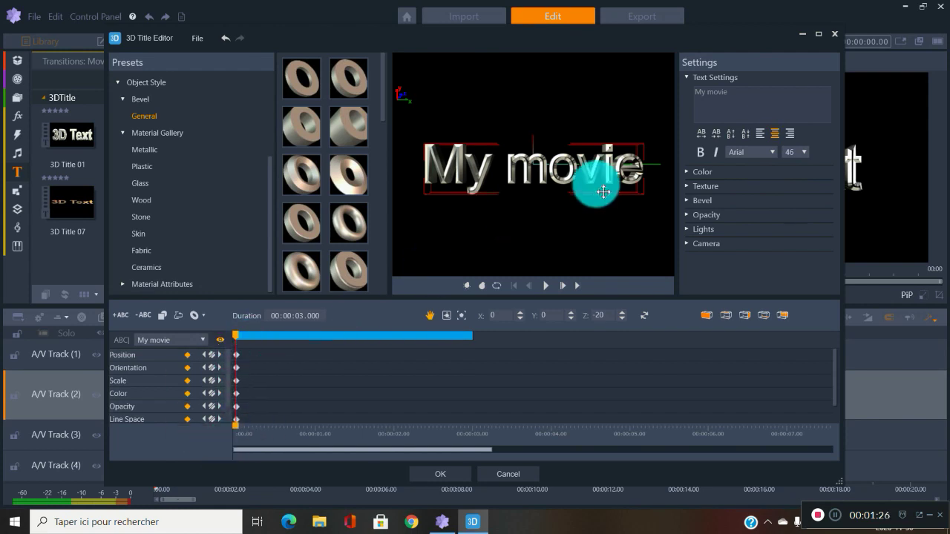
Step: Keyframe My movie to start off the left edge at 0s and end centred at 3 seconds
left_click_drag(617, 189, 265, 186)
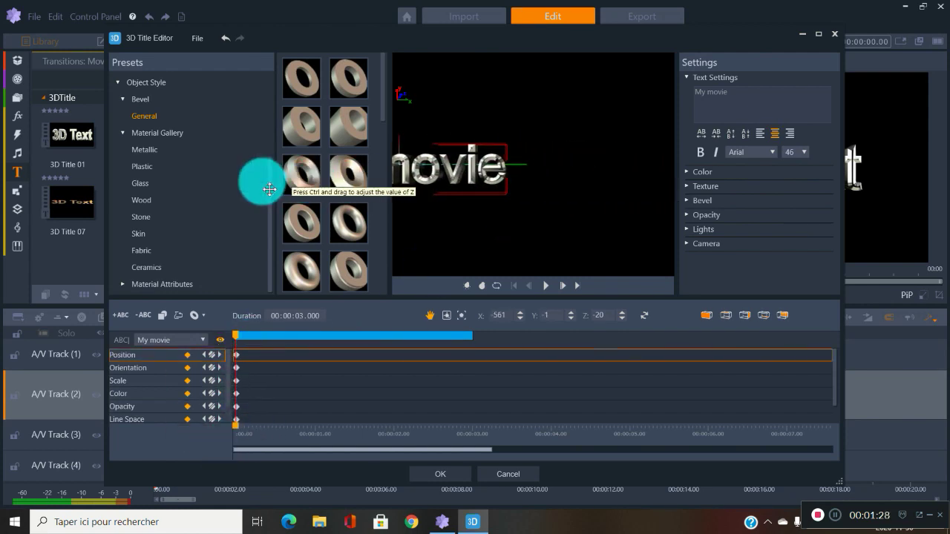
left_click_drag(487, 194, 373, 166)
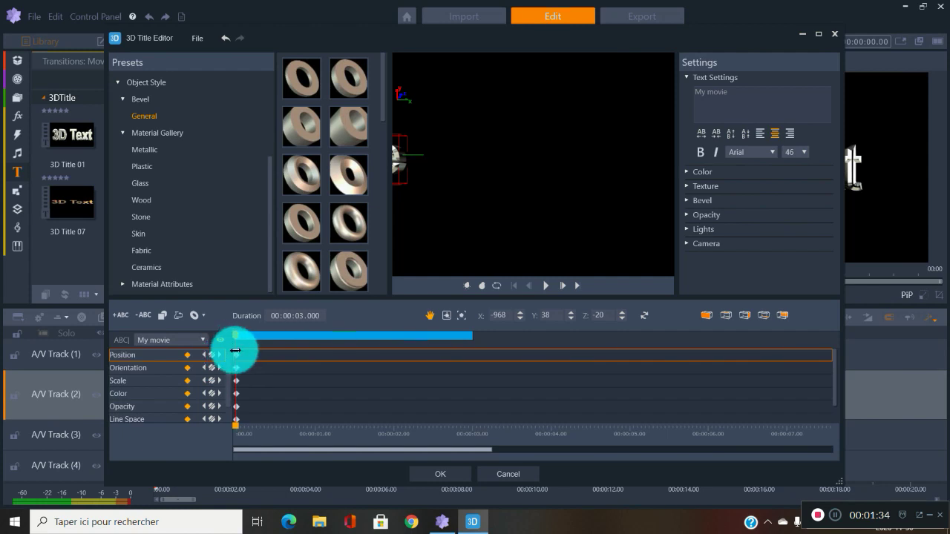
left_click_drag(233, 333, 495, 310)
left_click(403, 184)
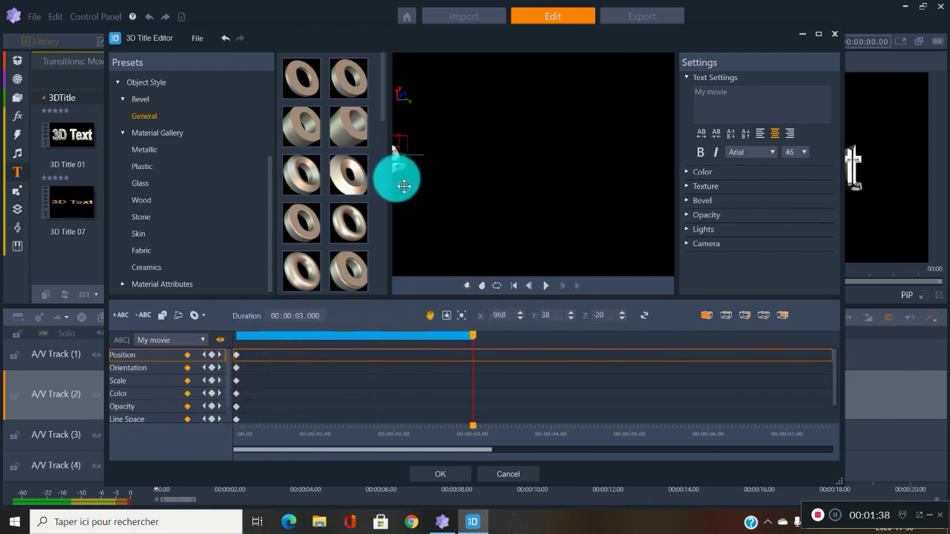
left_click_drag(404, 186, 615, 186)
left_click_drag(530, 191, 588, 184)
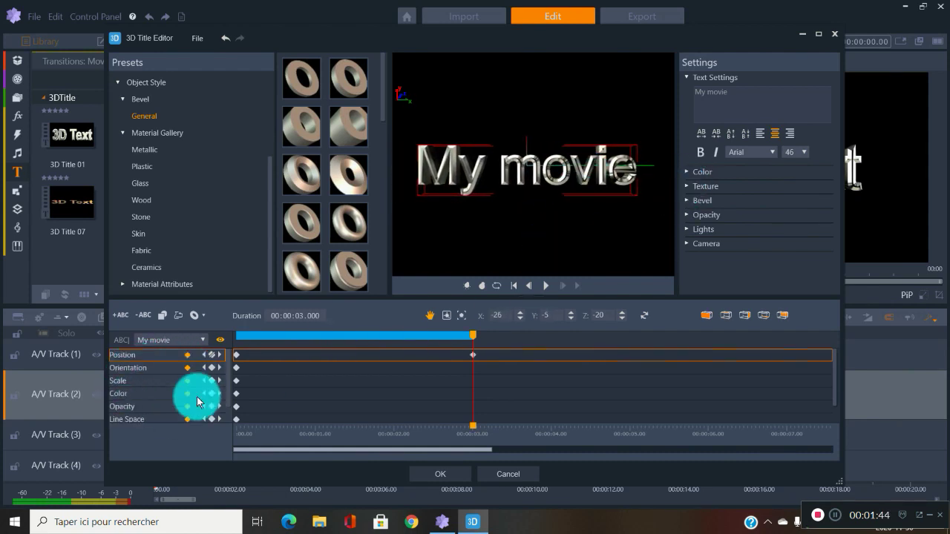
left_click(164, 367)
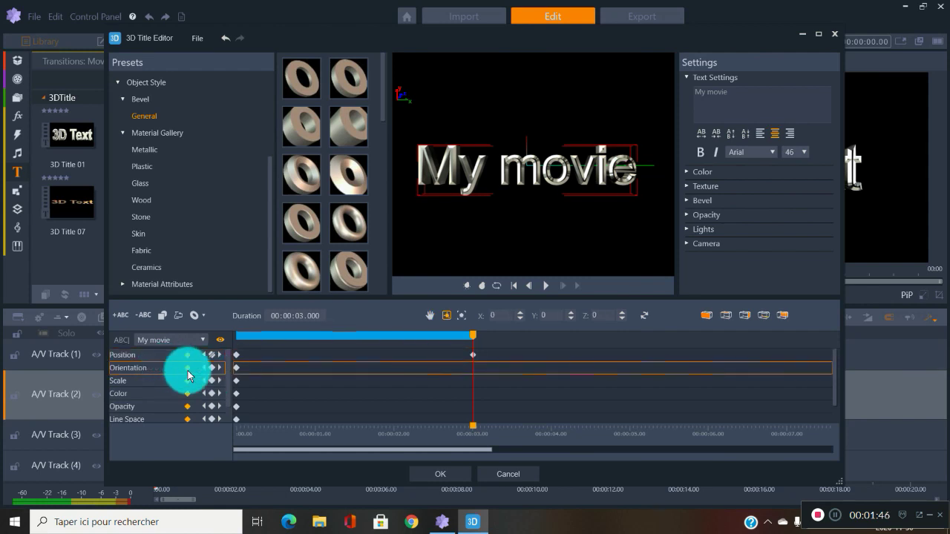
Step: Rotate My movie to about 356/6 at the 3-second mark, then scrub back to the start
left_click(589, 217)
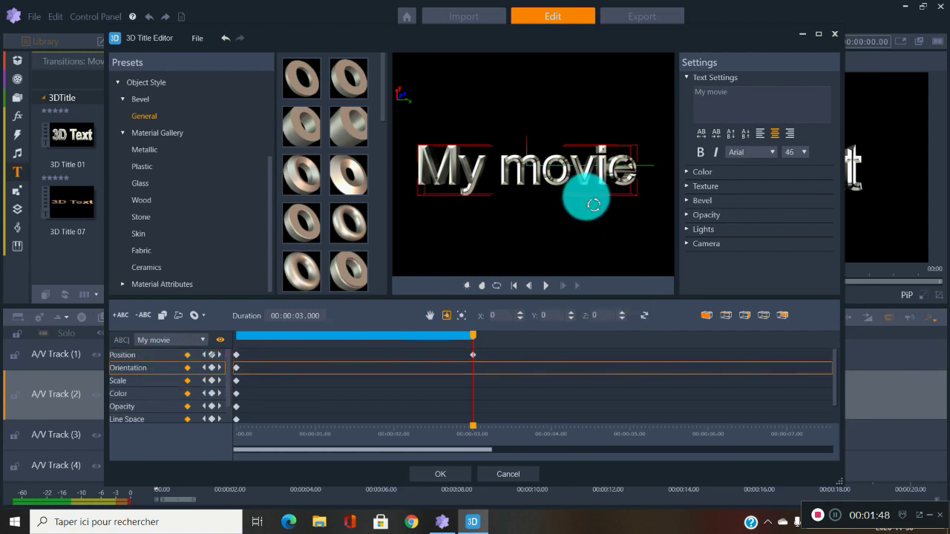
mouse_move(594, 205)
left_mouse_down()
mouse_move(611, 159)
mouse_move(602, 107)
mouse_move(562, 83)
mouse_move(574, 69)
mouse_move(558, 171)
mouse_move(572, 170)
mouse_move(572, 91)
mouse_move(583, 196)
left_mouse_up()
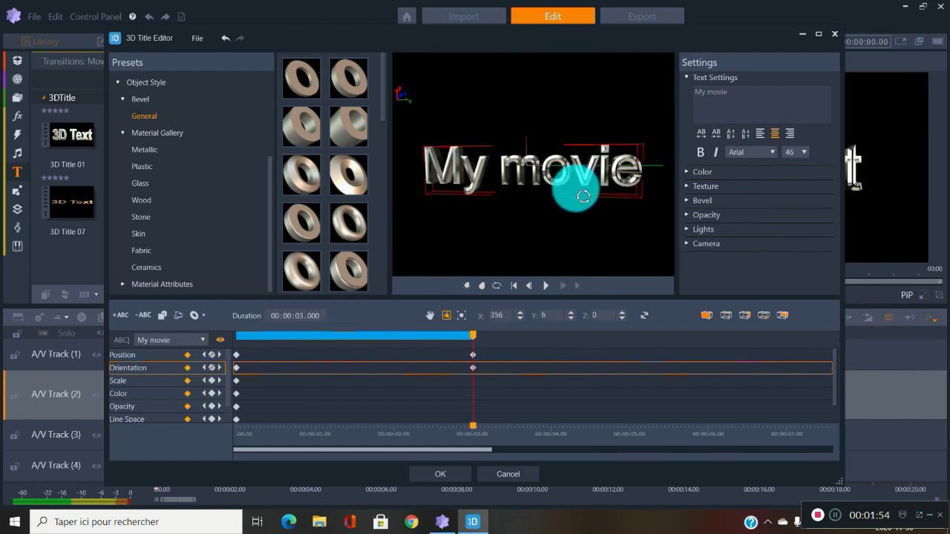
left_click(457, 333)
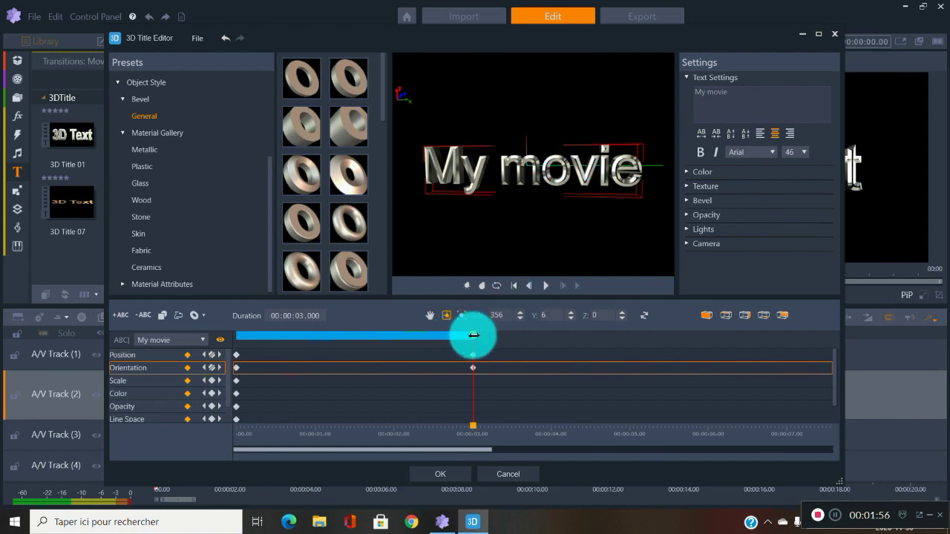
mouse_move(473, 335)
left_mouse_down()
mouse_move(229, 325)
mouse_move(484, 328)
left_mouse_up()
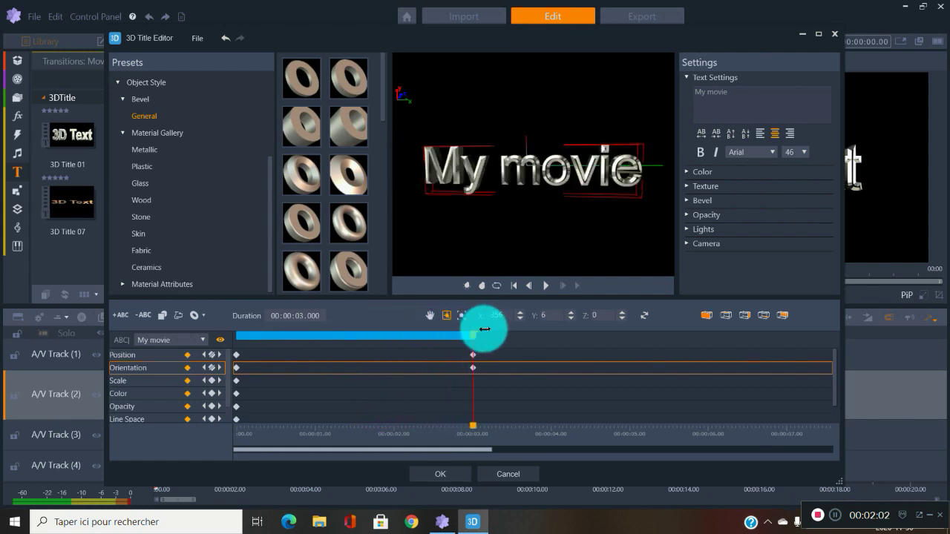
left_click(162, 381)
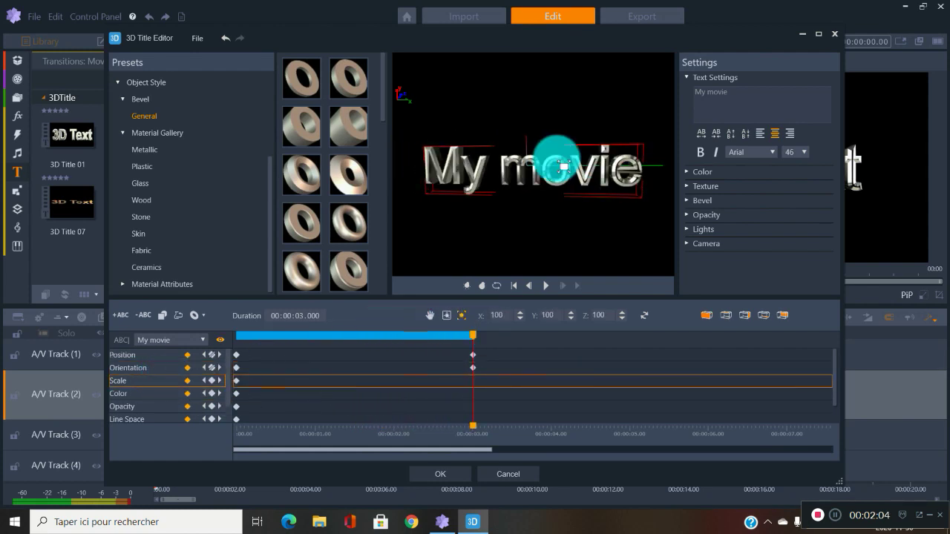
Step: Scale My movie to about two-thirds size at 3 s, then check it near 0.7 and 1.3 seconds
left_click_drag(437, 189, 399, 174)
mouse_move(472, 335)
left_mouse_down()
mouse_move(212, 337)
mouse_move(471, 331)
left_mouse_up()
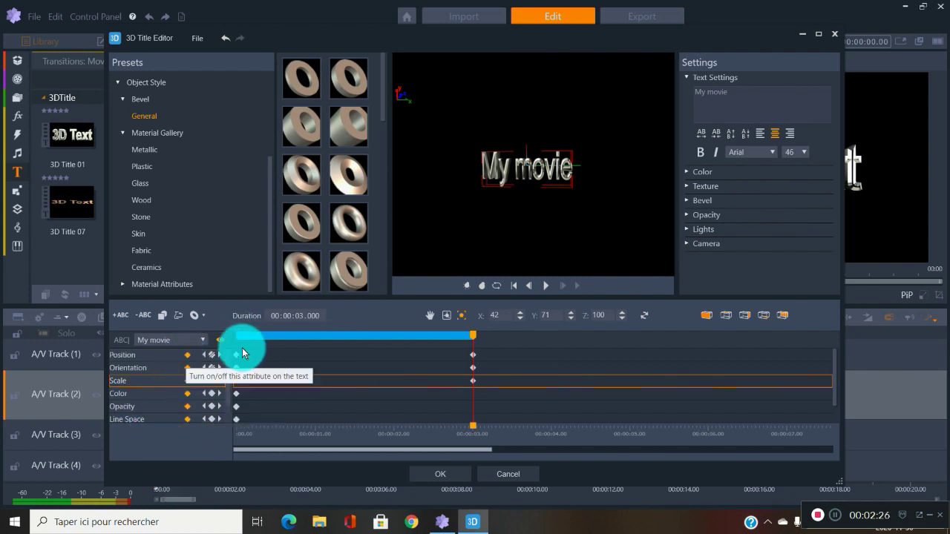
left_click_drag(469, 334, 485, 346)
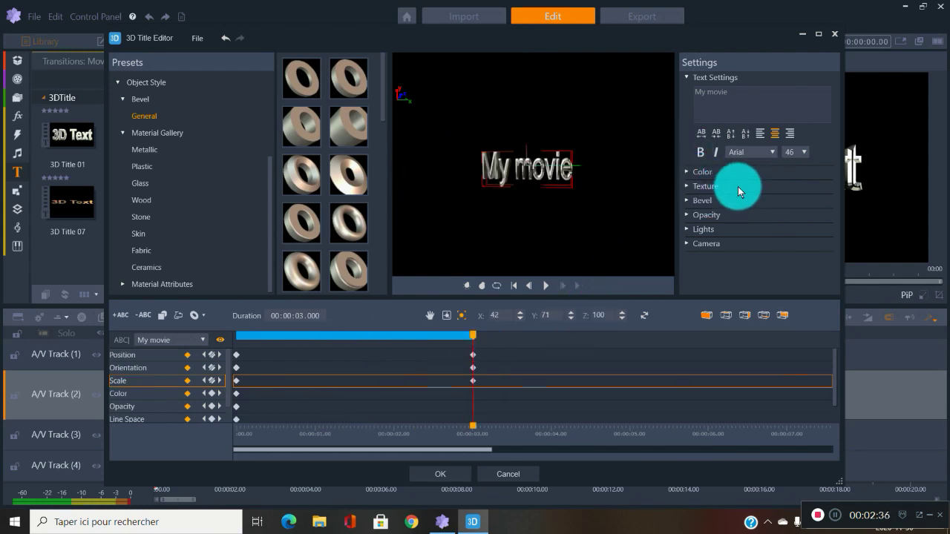
left_click(690, 173)
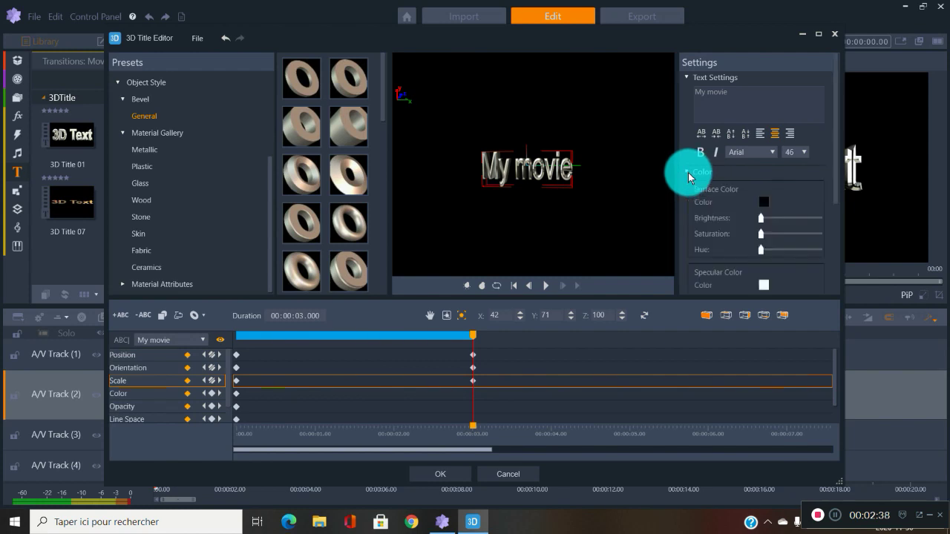
left_click(688, 169)
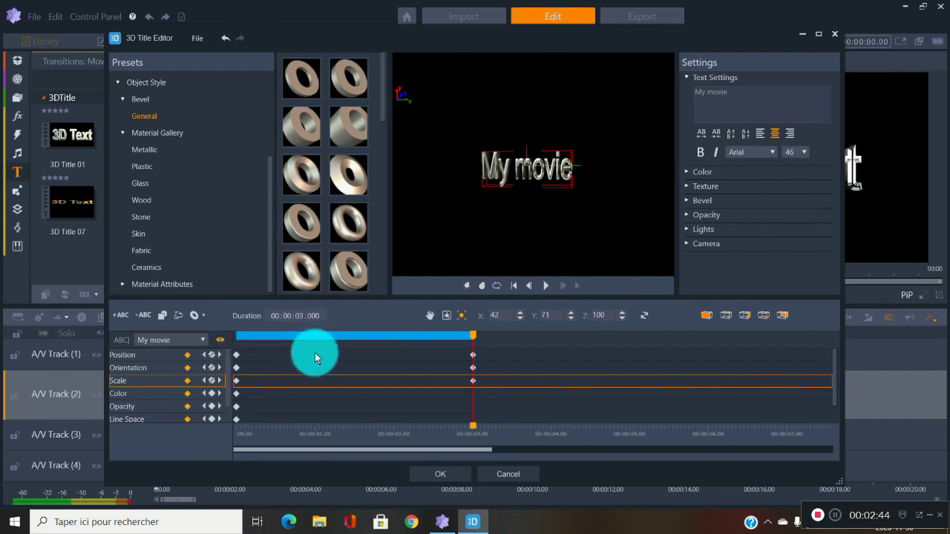
Step: Cancel the title editor with Don't Save, then delete both title clips on A/V Track (2)
left_click(519, 479)
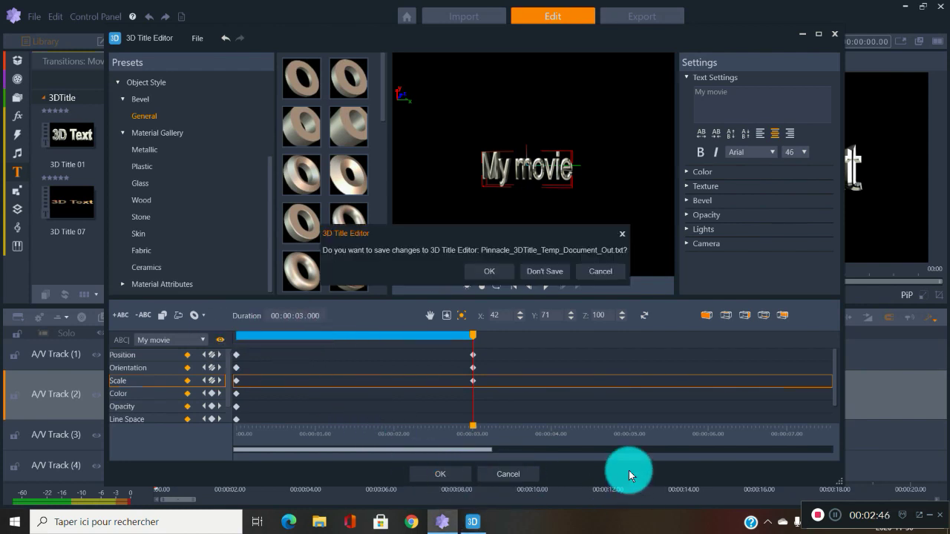
left_click(533, 272)
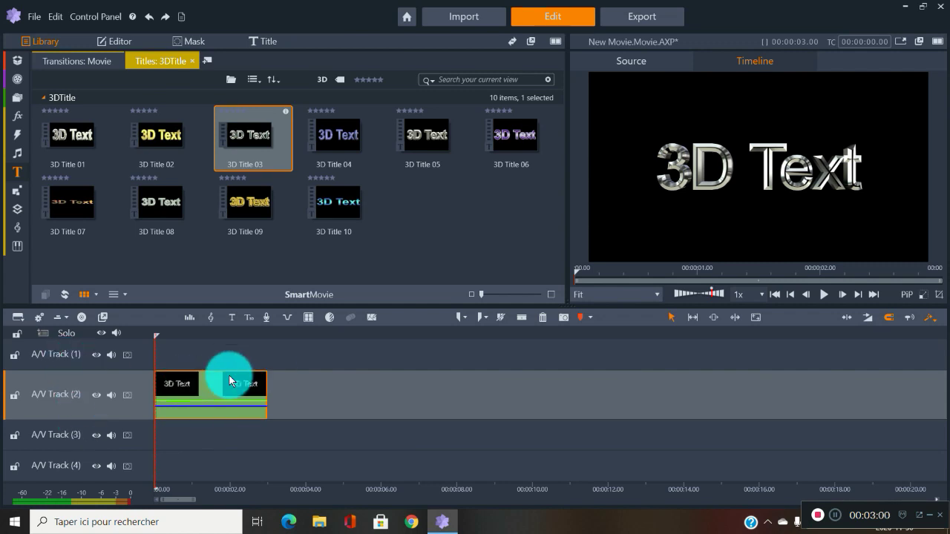
key("Delete")
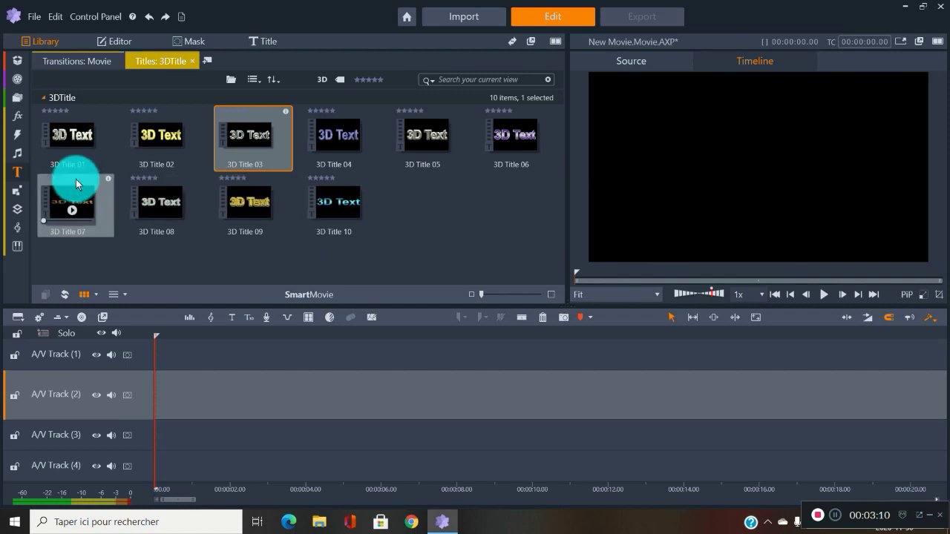
Step: Show the TitleExtreme titles and preview the Extreme and Companydotcom titles
mouse_move(18, 179)
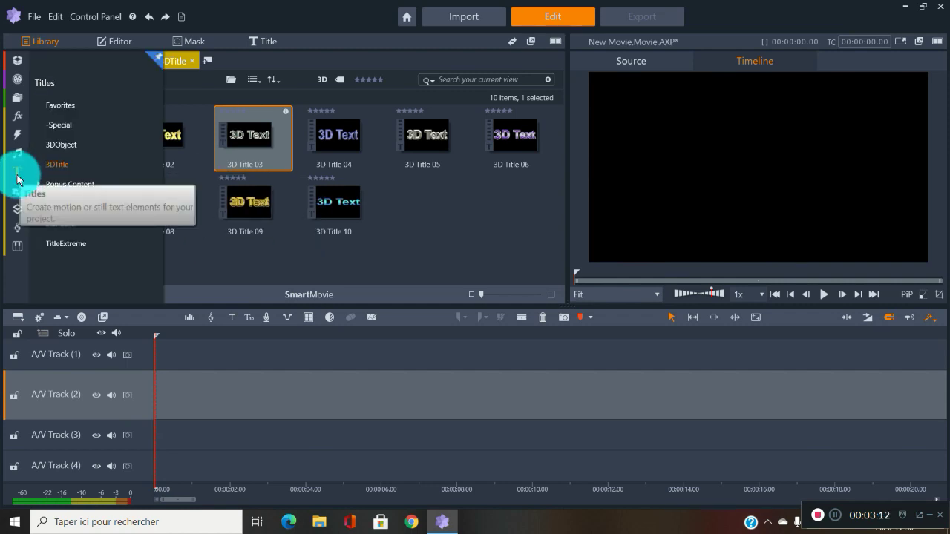
left_click(66, 244)
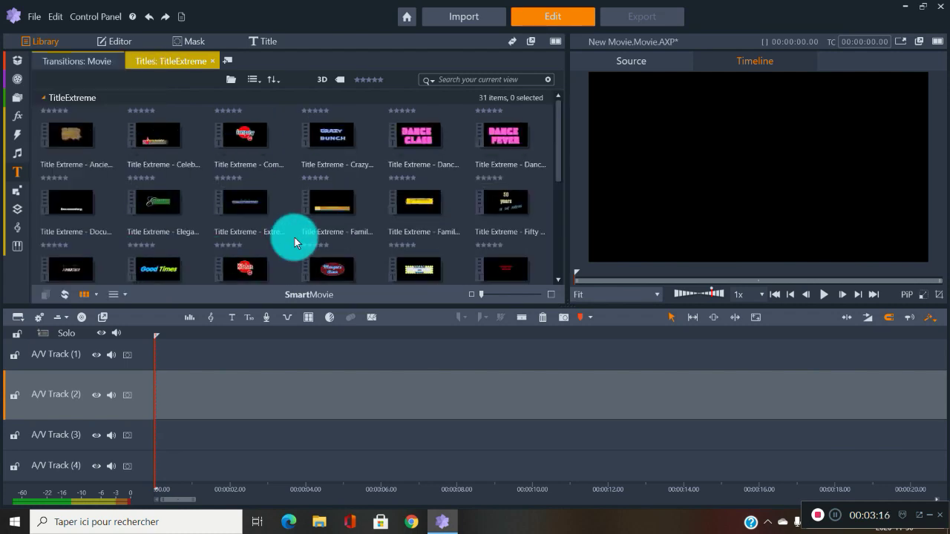
left_click(243, 210)
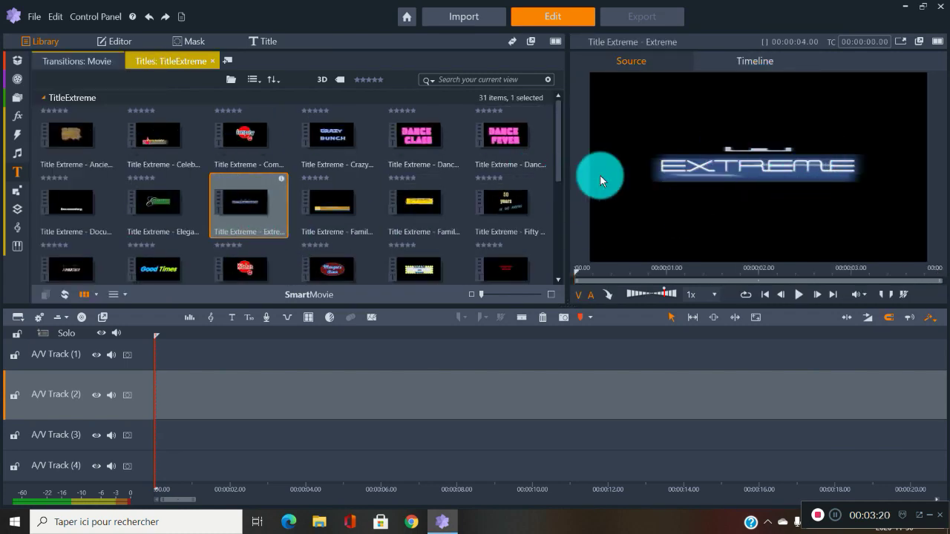
left_click(244, 139)
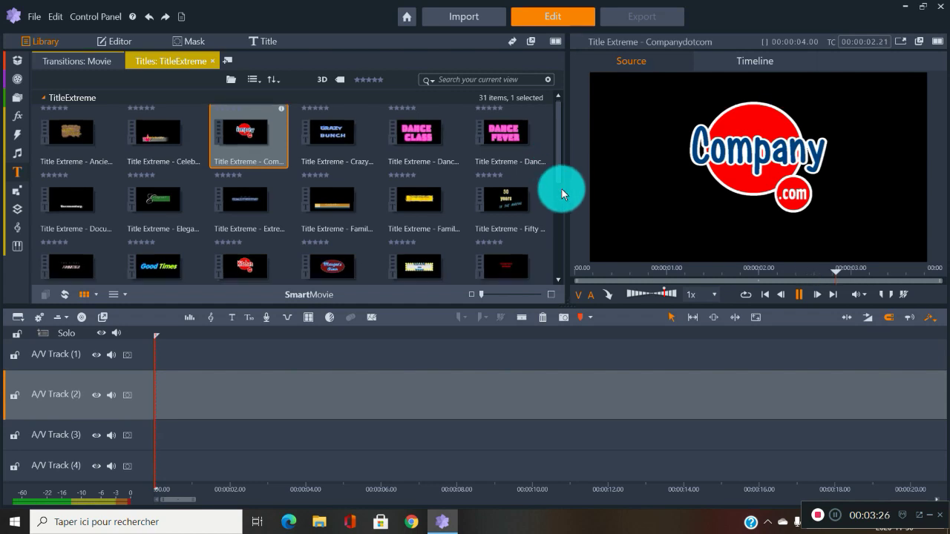
scroll(562, 208, "down", 1)
scroll(561, 239, "down", 5)
scroll(386, 177, "up", 3)
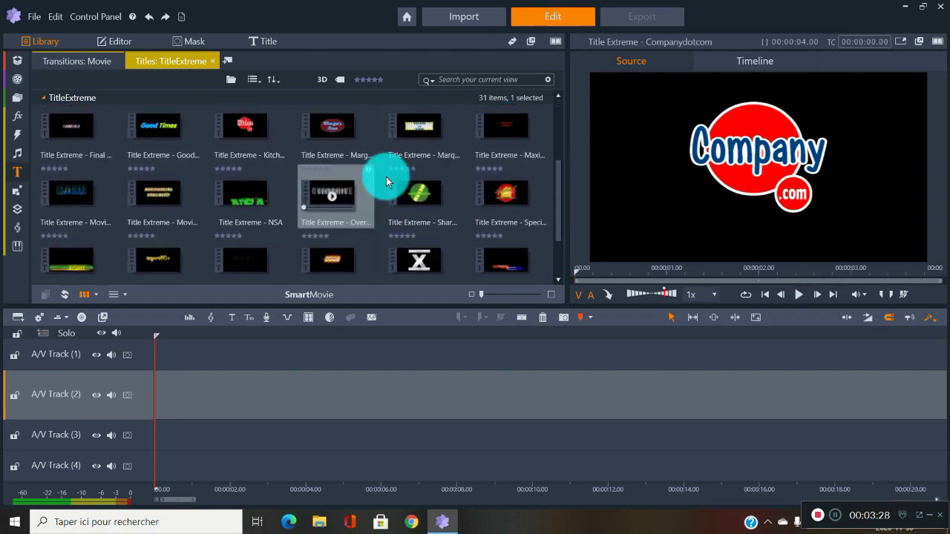
Step: Preview the Sharpshooter, Special Home Coming and Crazy Bunch titles
left_click(422, 218)
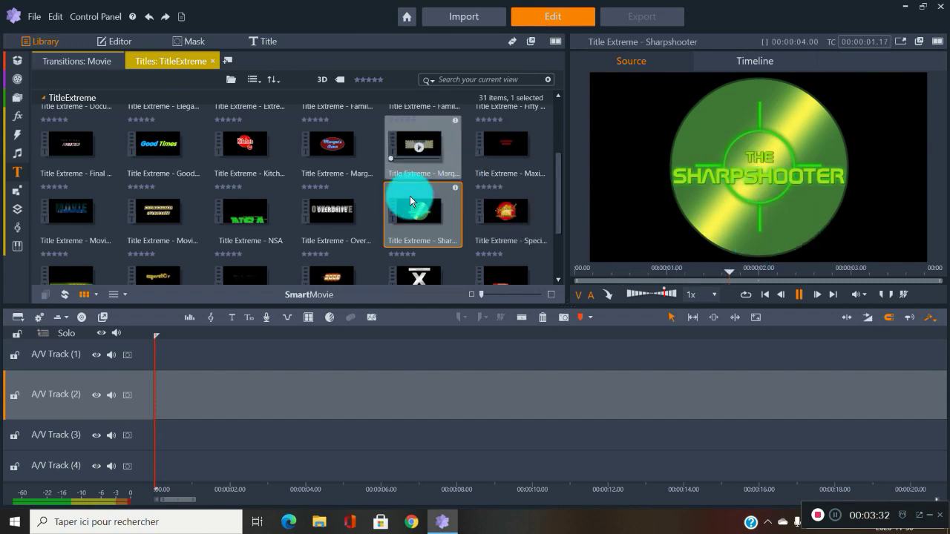
left_click(508, 220)
scroll(379, 219, "up", 2)
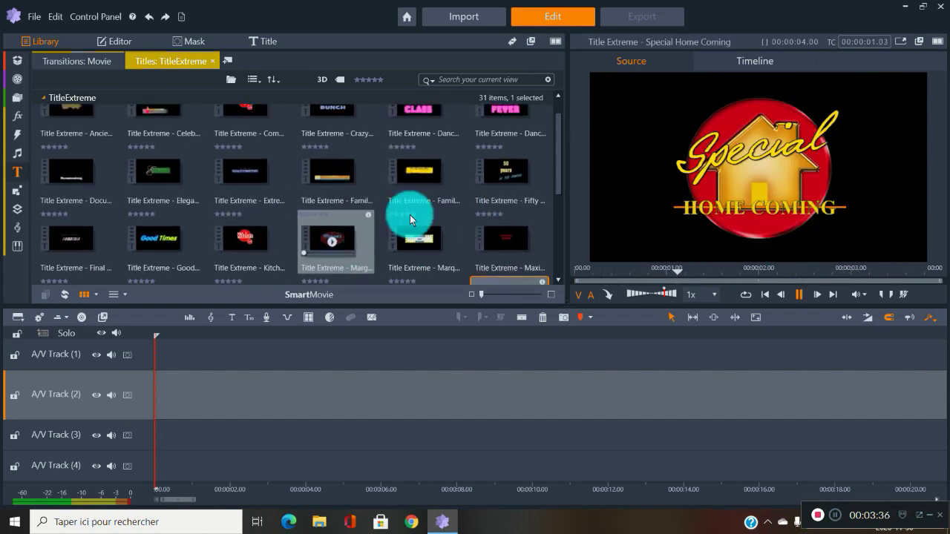
scroll(415, 215, "up", 1)
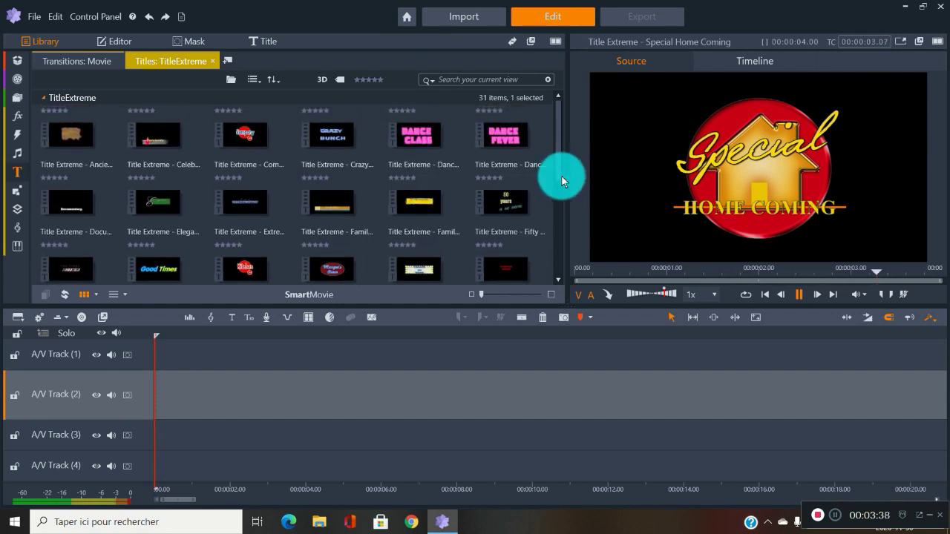
left_click(331, 144)
left_click(630, 144)
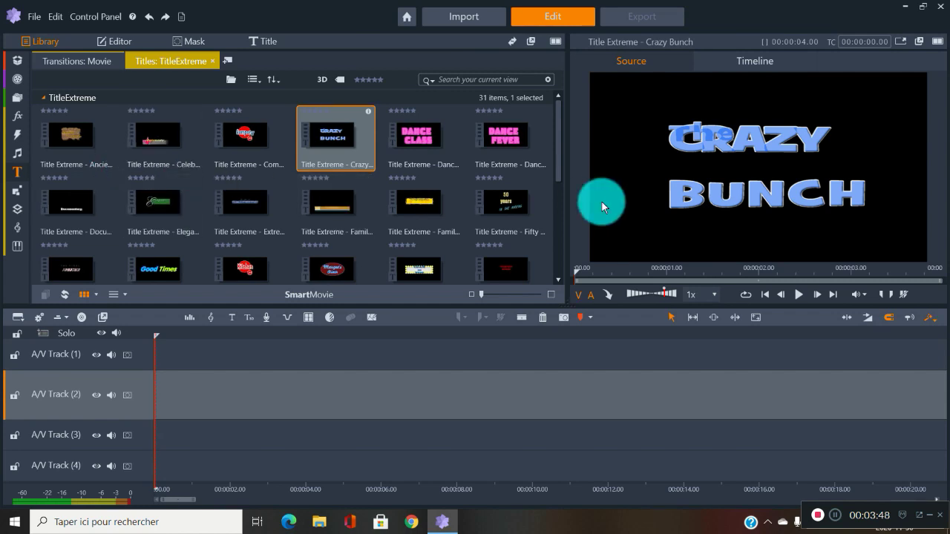
left_click(20, 181)
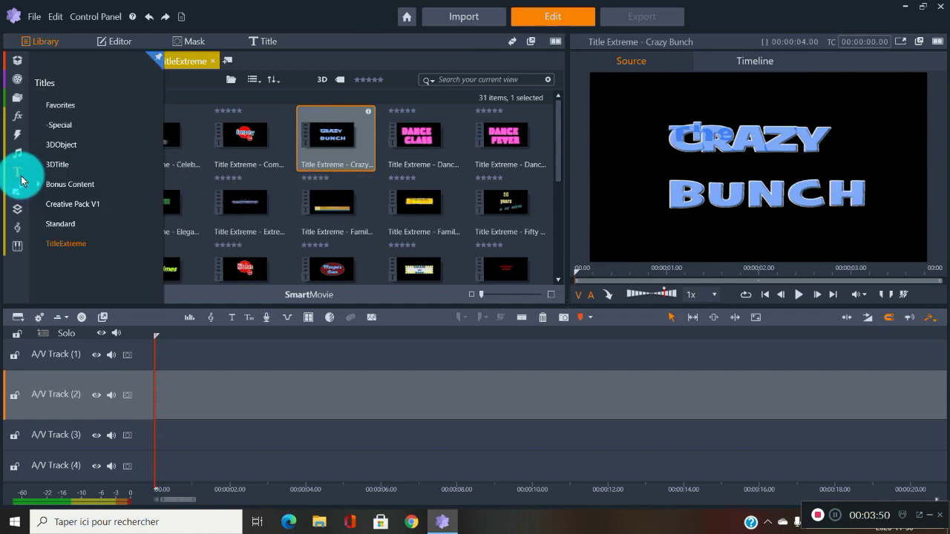
Step: Show the Standard titles and preview Title 10, Title 11, Title 31 and Title 28
left_click(67, 222)
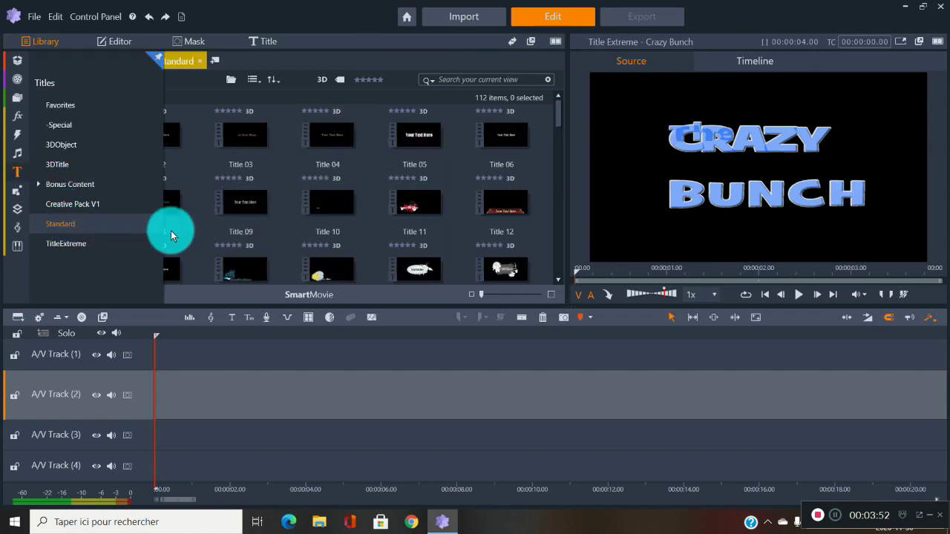
left_click(330, 210)
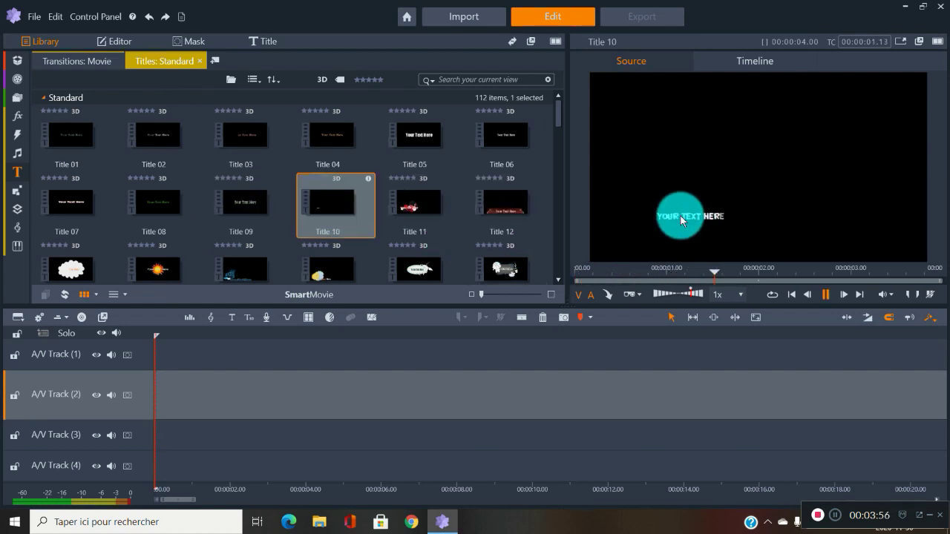
left_click(420, 210)
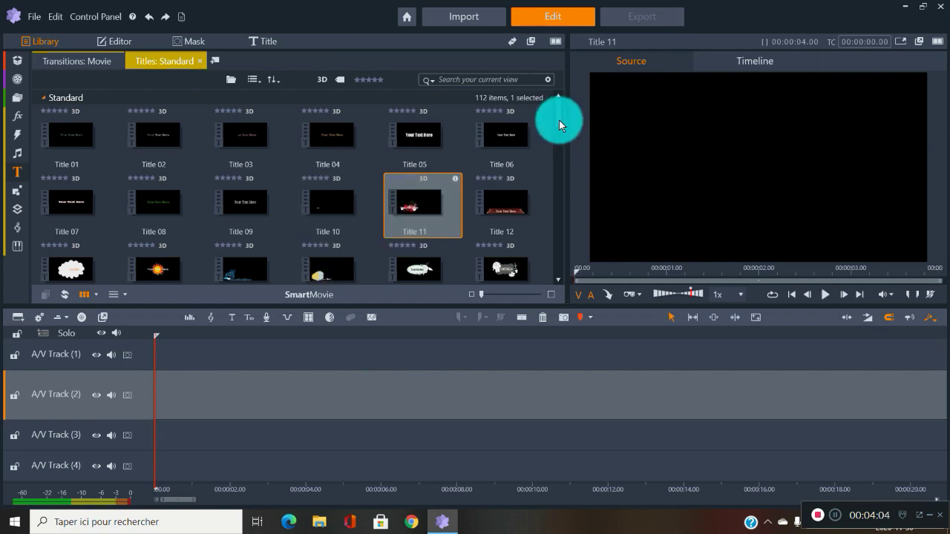
left_click_drag(559, 120, 558, 151)
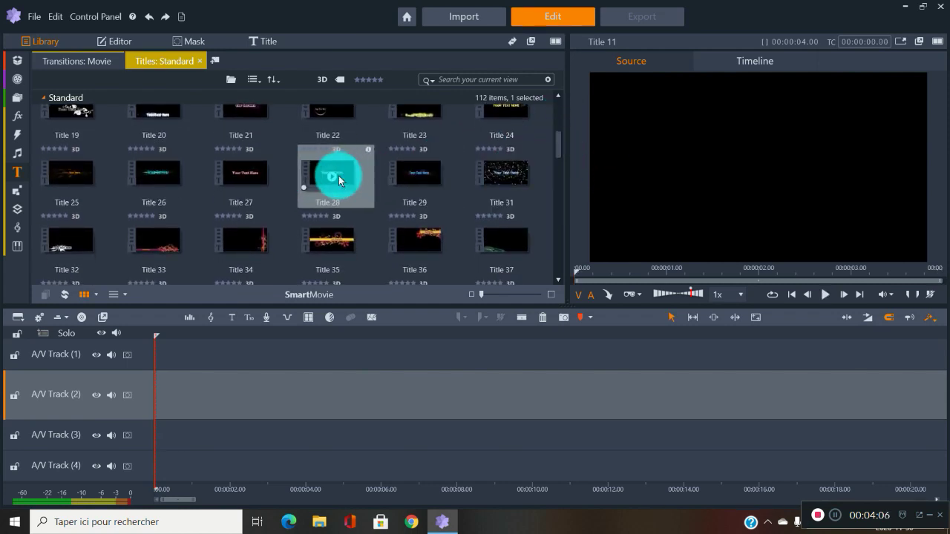
left_click(509, 179)
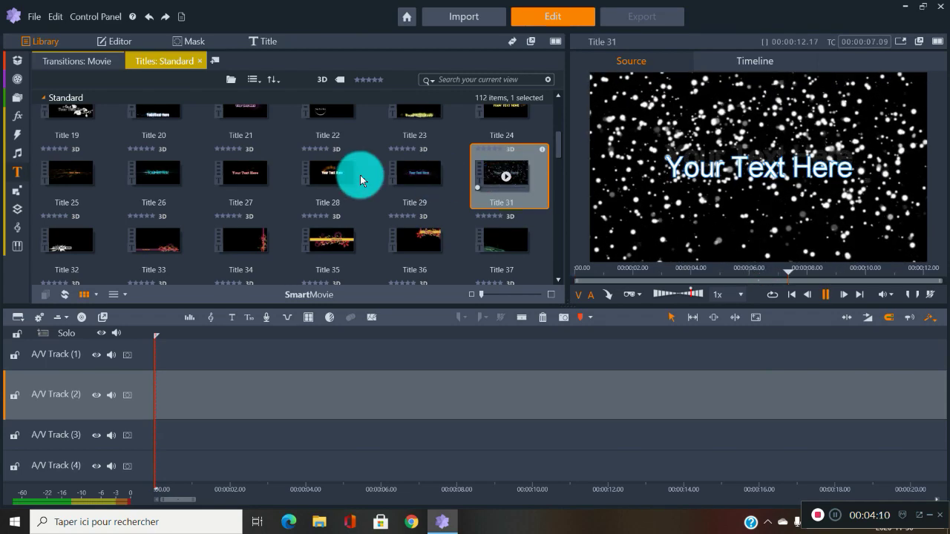
left_click(332, 179)
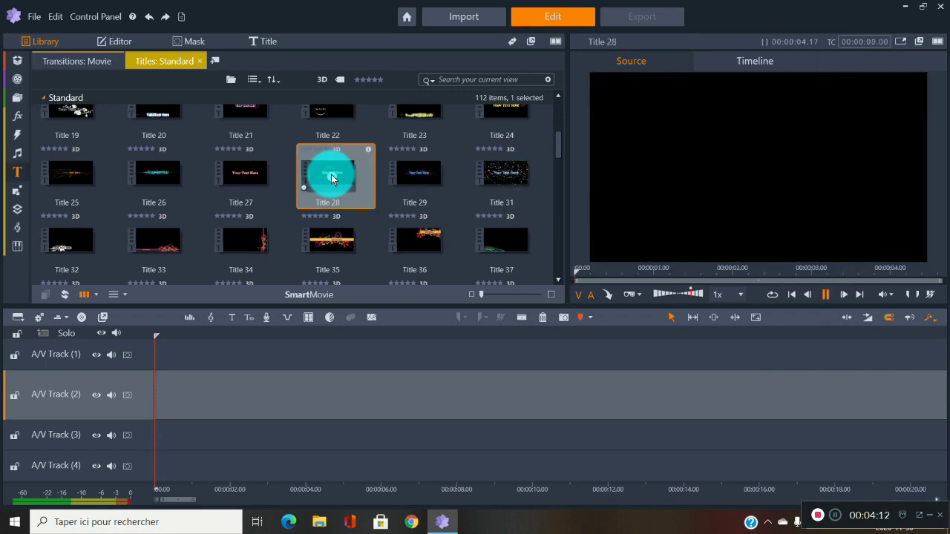
Step: Drop Title 28 at the start of A/V Track (2), preview an early frame, and open it for editing
left_click_drag(333, 178, 186, 384)
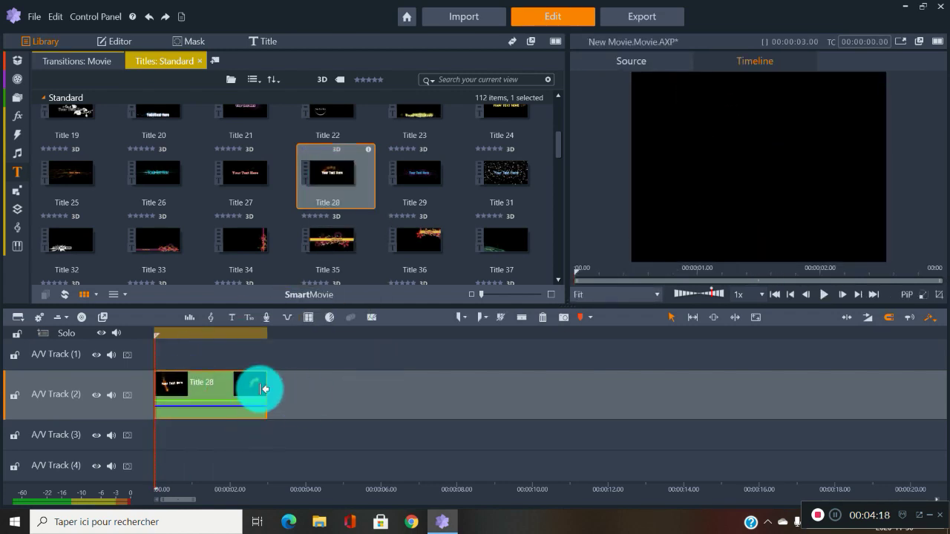
left_click(177, 348)
left_click(174, 333)
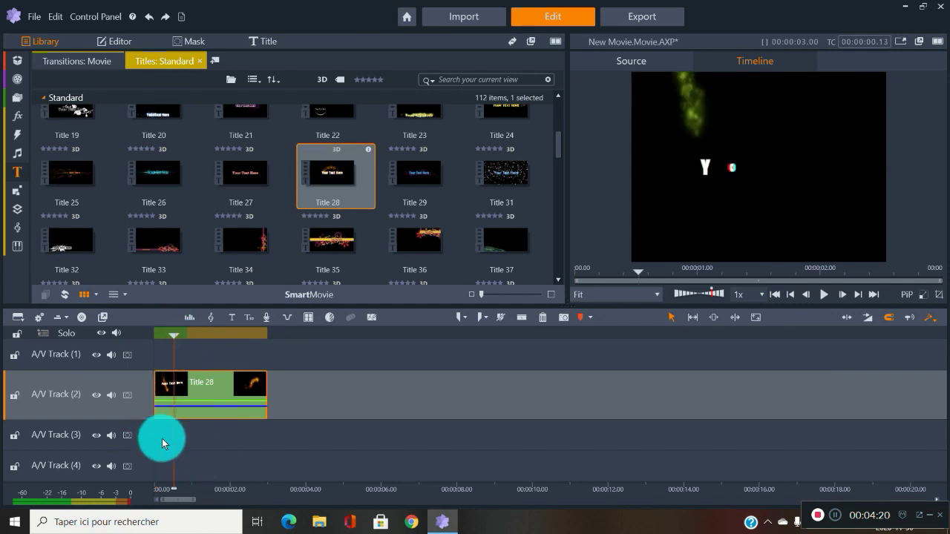
left_click(209, 381)
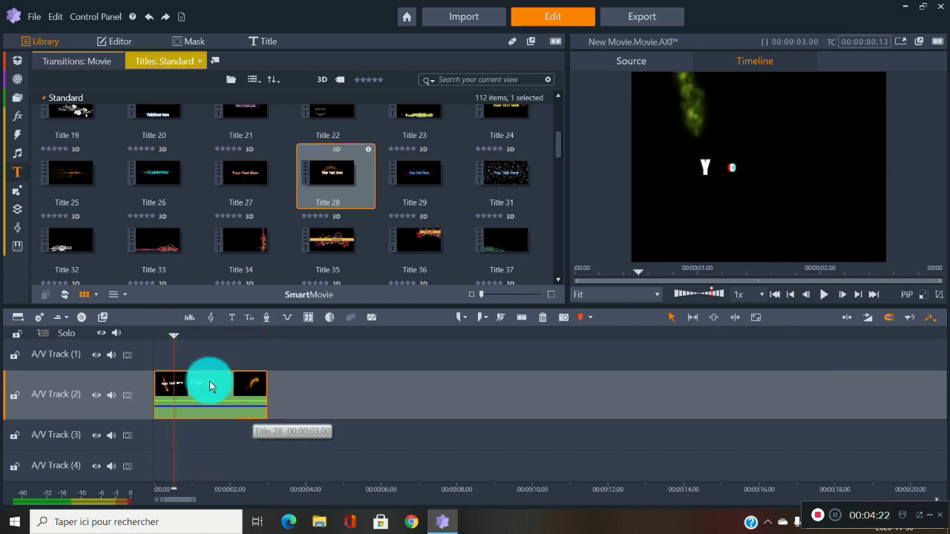
double_click(209, 381)
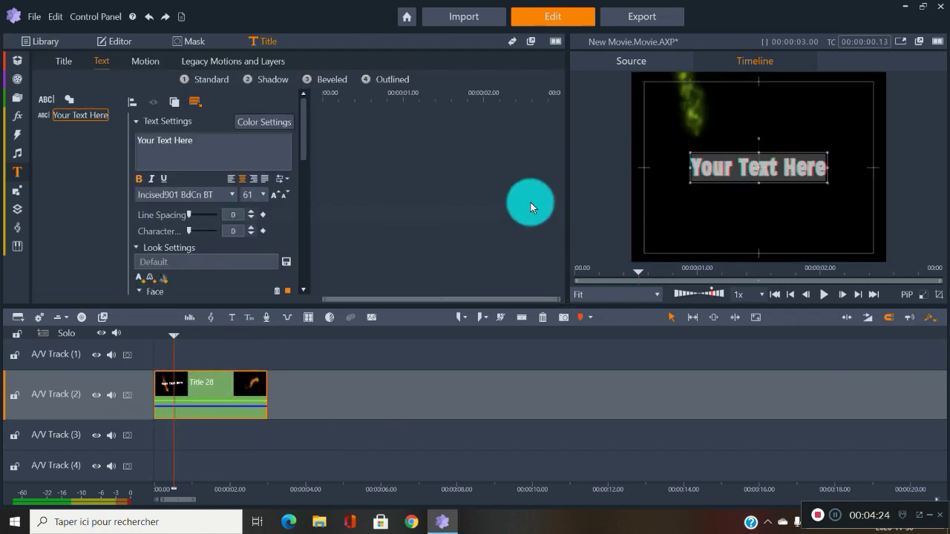
Step: Replace 'Your Text Here' with 'My movie' and play the title from the beginning
left_click_drag(196, 141, 140, 138)
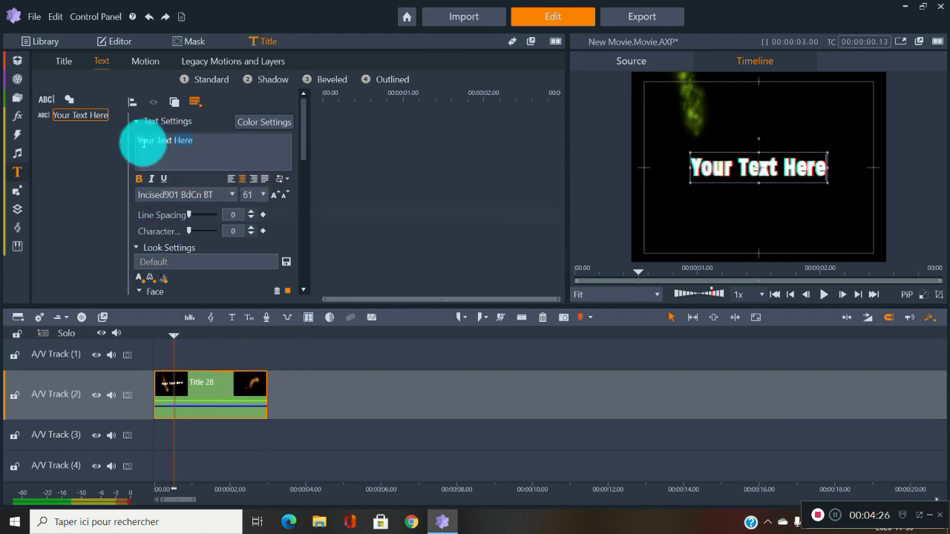
type("My movie")
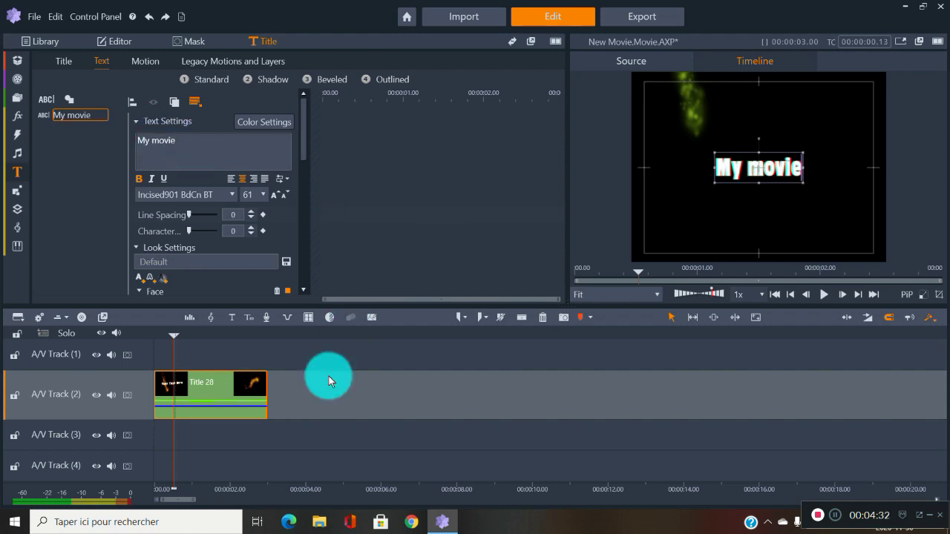
left_click_drag(173, 336, 155, 329)
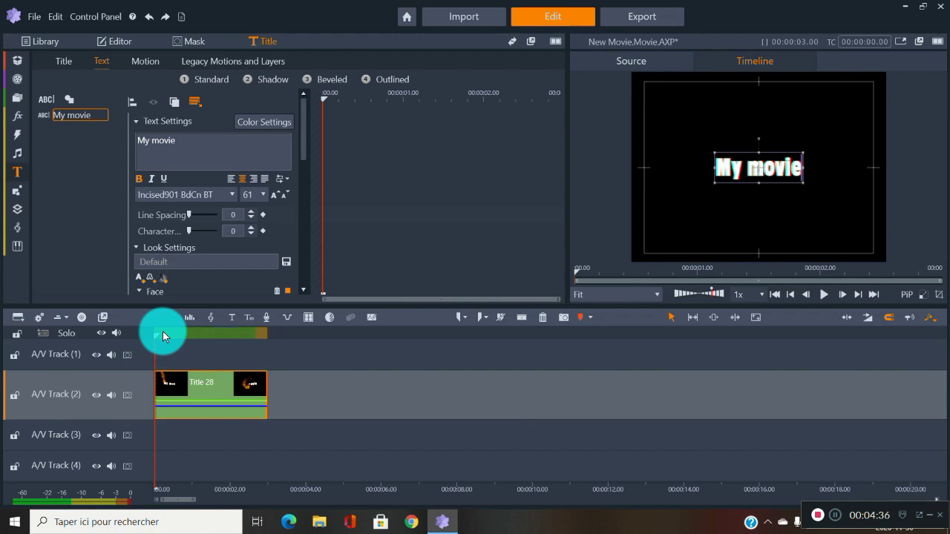
key("space")
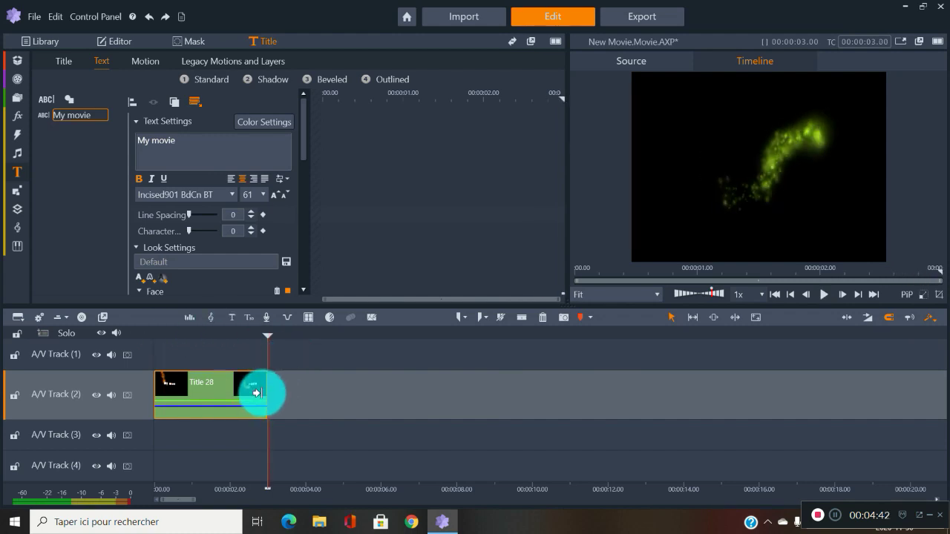
Step: Lengthen the Title 28 clip and play it from the start of the movie
left_click_drag(257, 393, 343, 387)
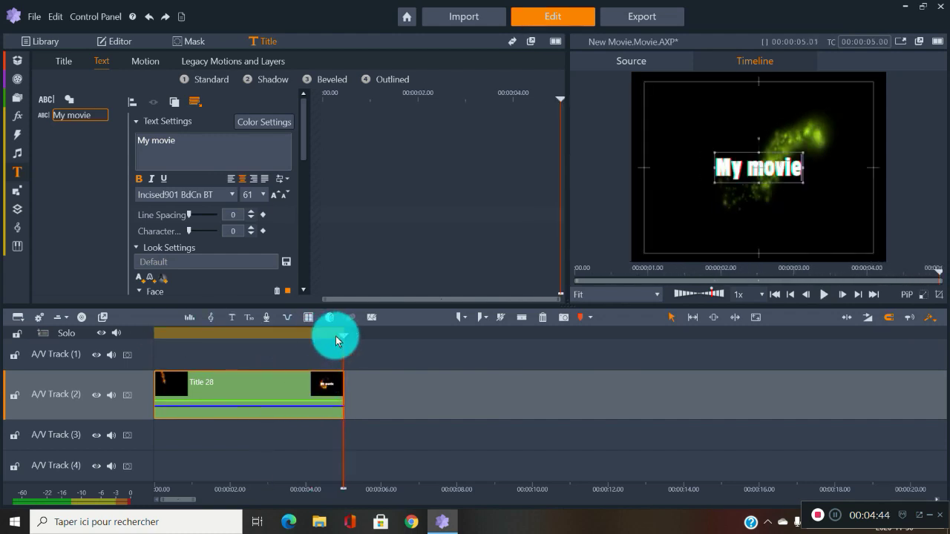
left_click(159, 335)
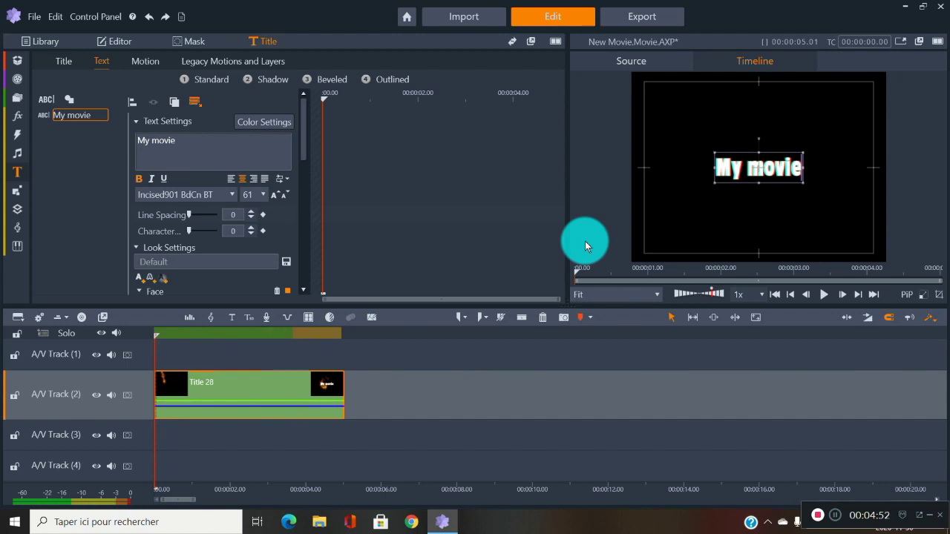
key("space")
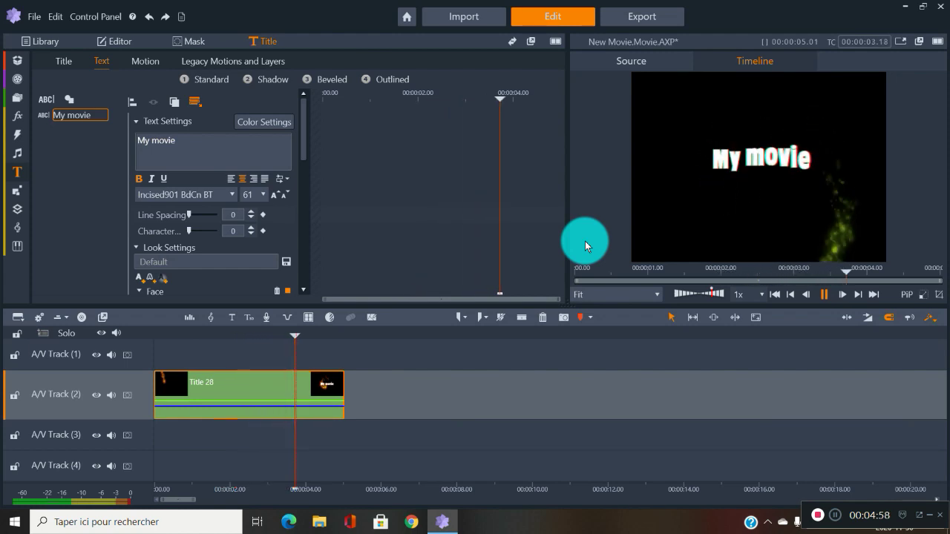
Step: Delete the Title 28 clip from the timeline
left_click_drag(411, 389, 314, 349)
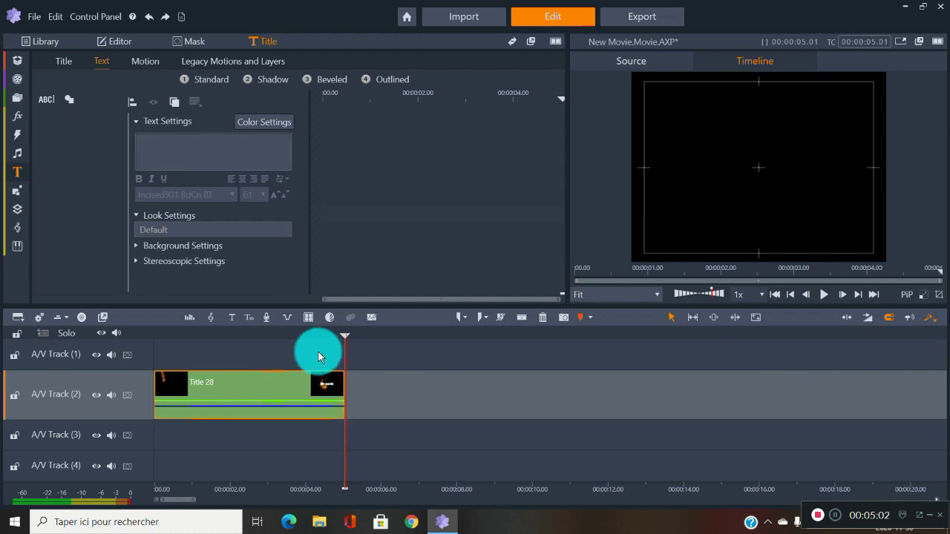
right_click(273, 389)
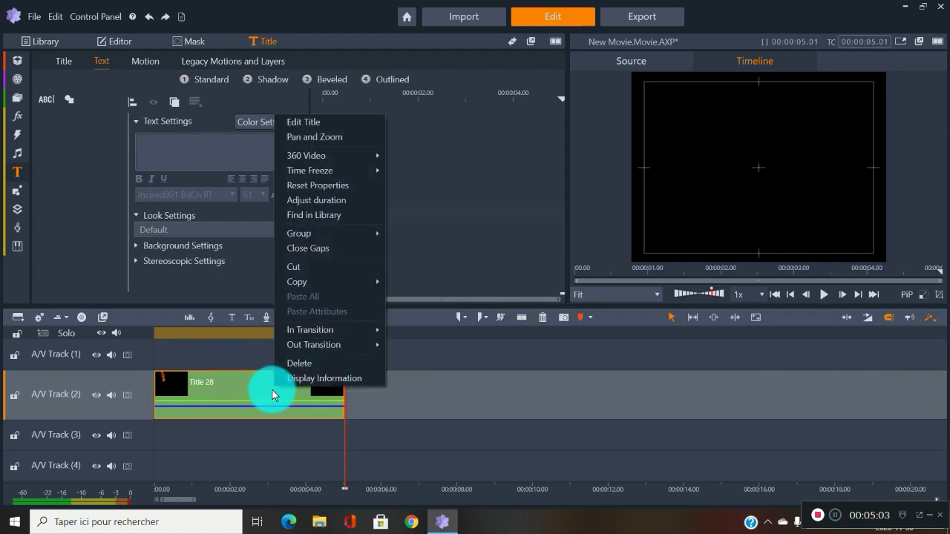
left_click(314, 361)
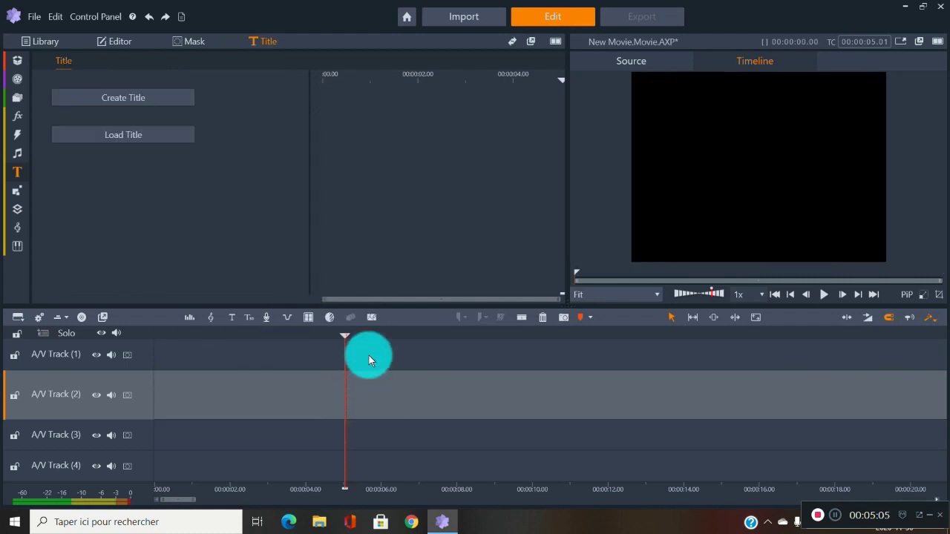
Step: Show the Creative Pack V1 titles and preview Your Text Here 159, 162 and 177
left_click(25, 175)
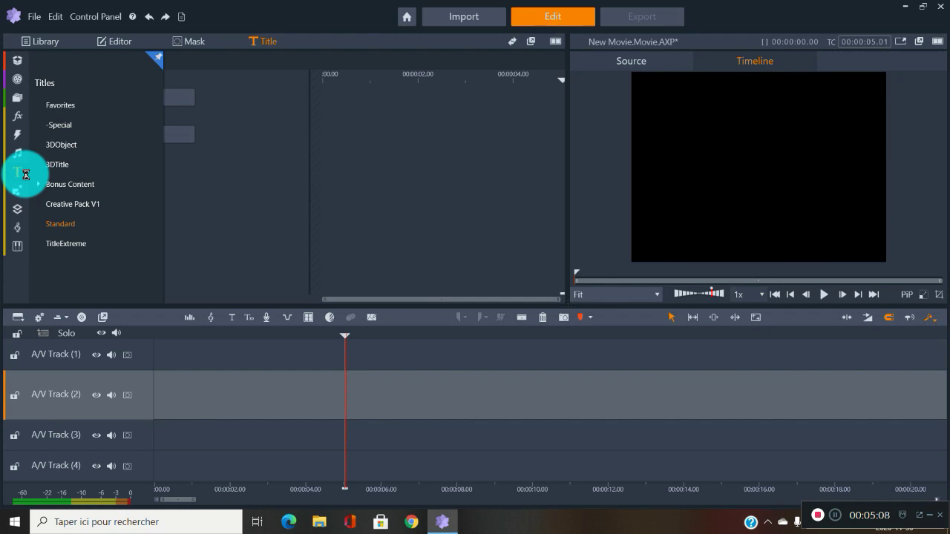
left_click(61, 208)
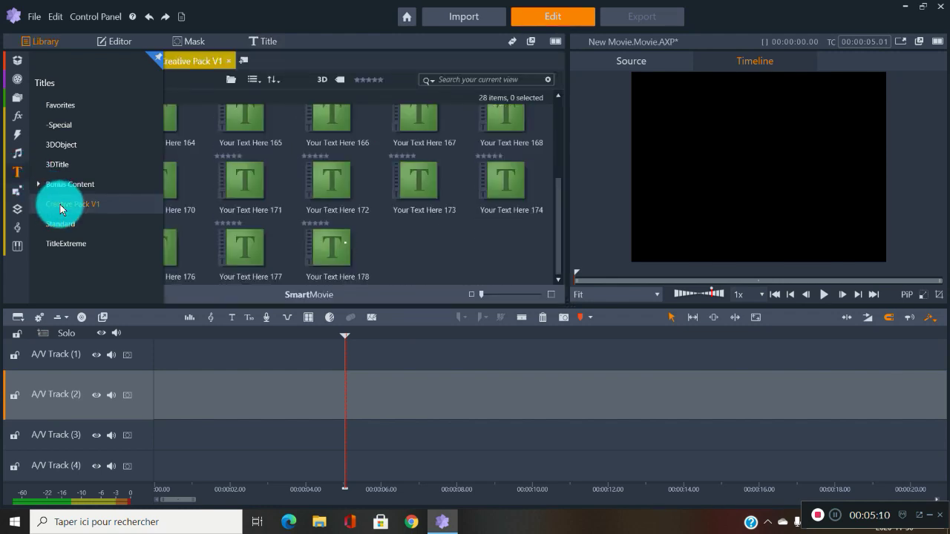
scroll(478, 261, "up", 3)
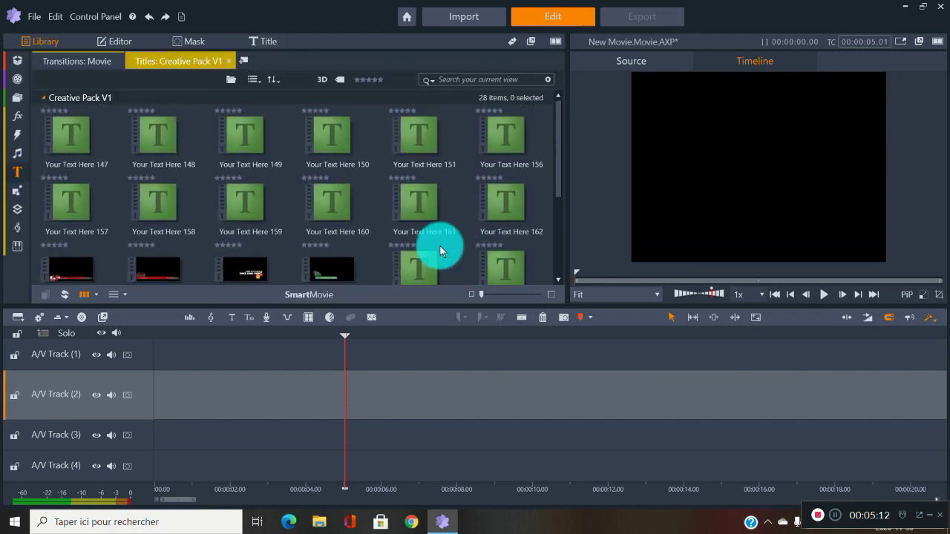
left_click(245, 206)
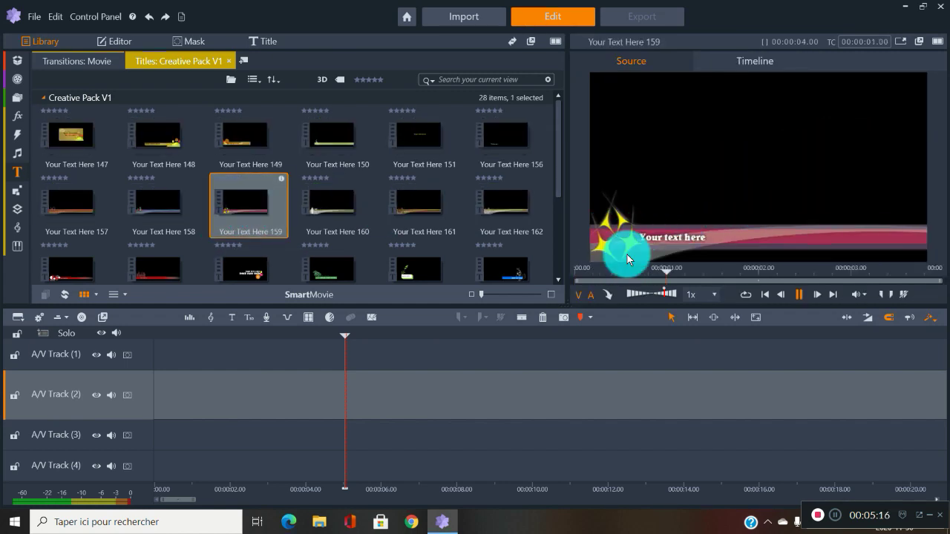
left_click(505, 208)
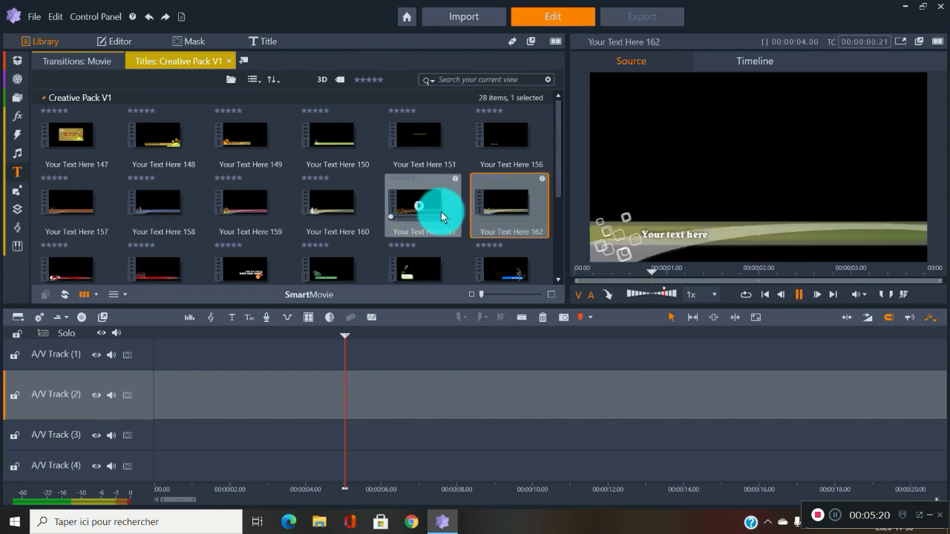
scroll(365, 213, "down", 3)
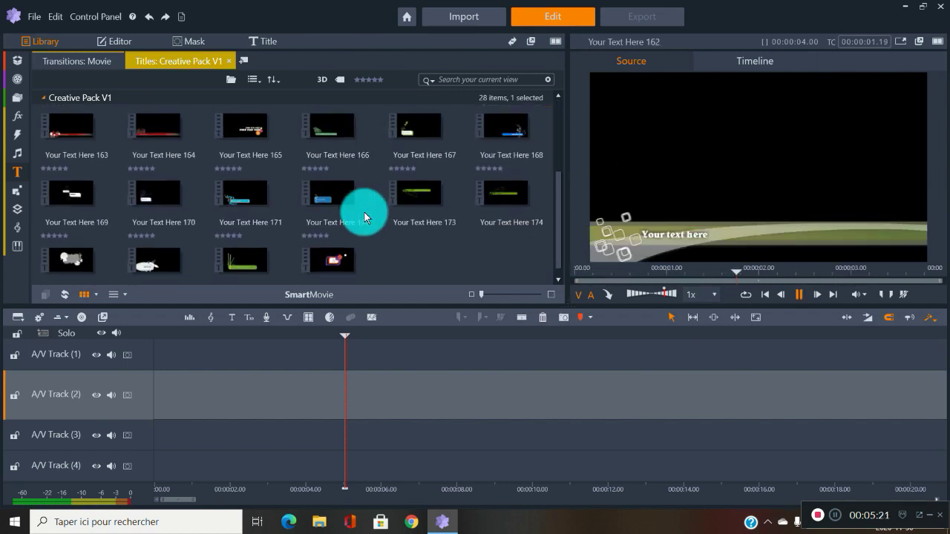
left_click(247, 250)
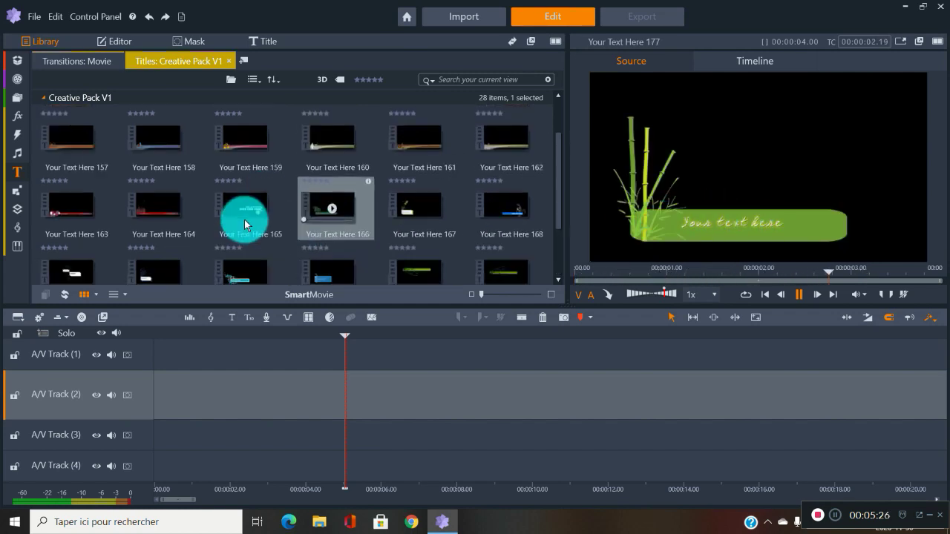
scroll(245, 218, "up", 3)
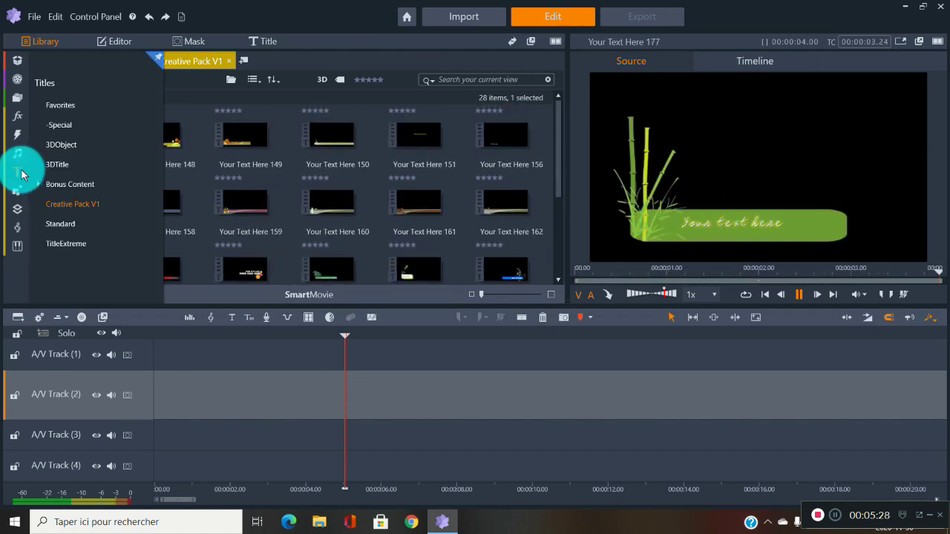
Step: Preview the Baby titles First Birthday, Boy 1 and Boy 2, ending on It's a Girl 1 ROLL OVERLAY
left_click(41, 184)
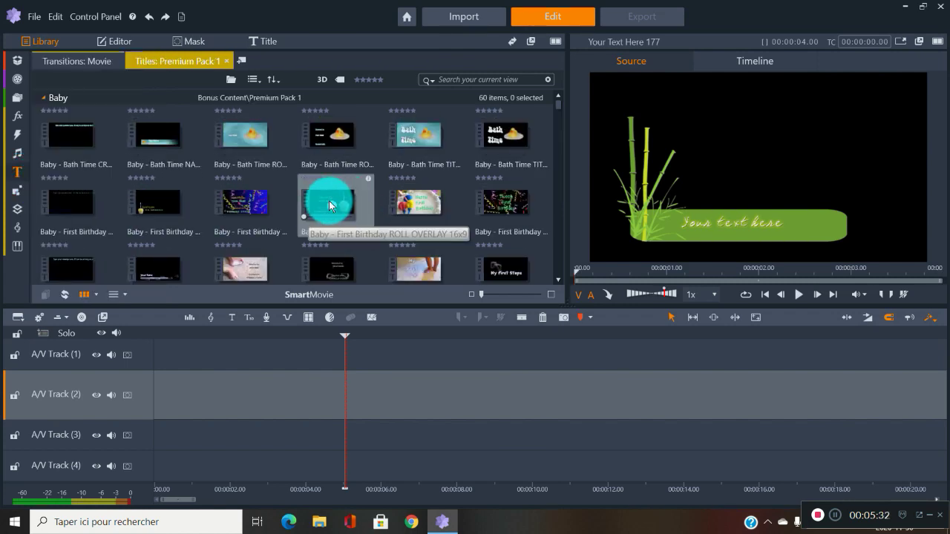
left_click(329, 209)
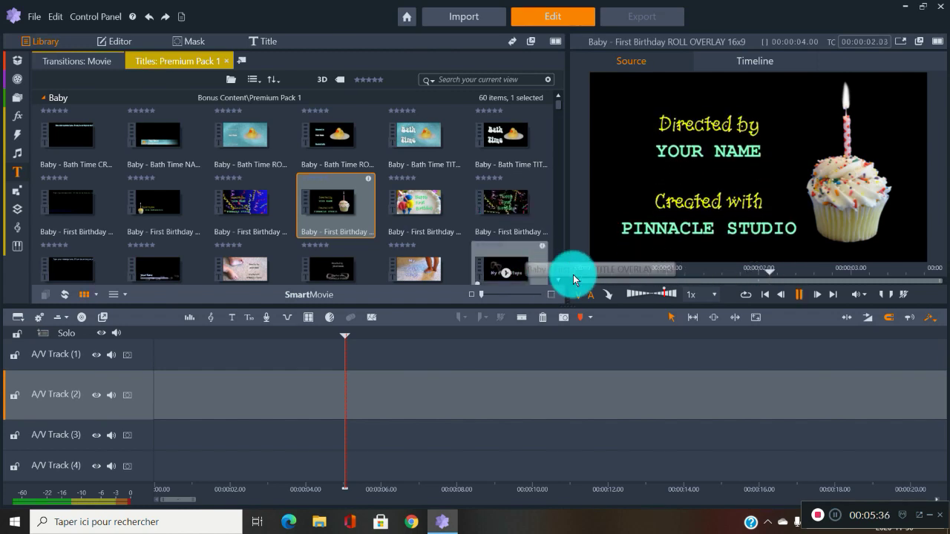
scroll(479, 208, "down", 2)
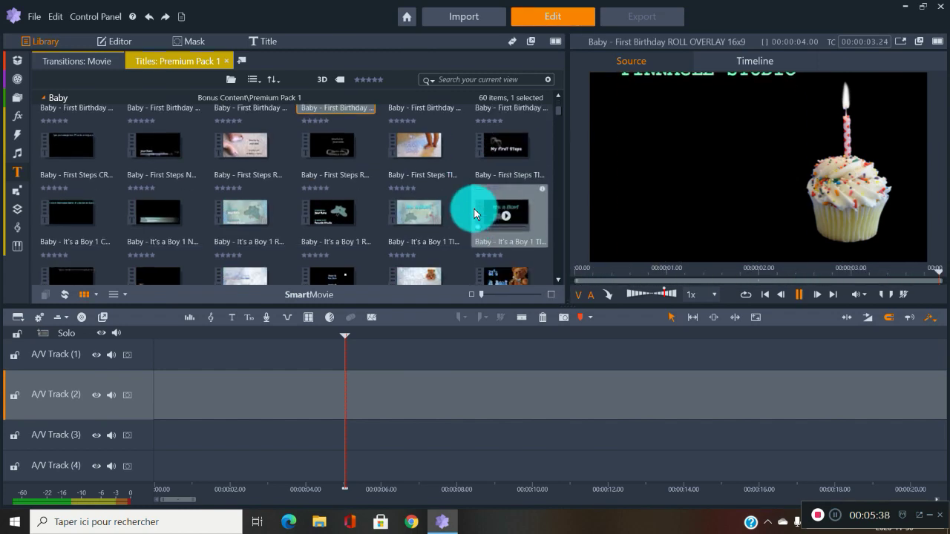
left_click(160, 204)
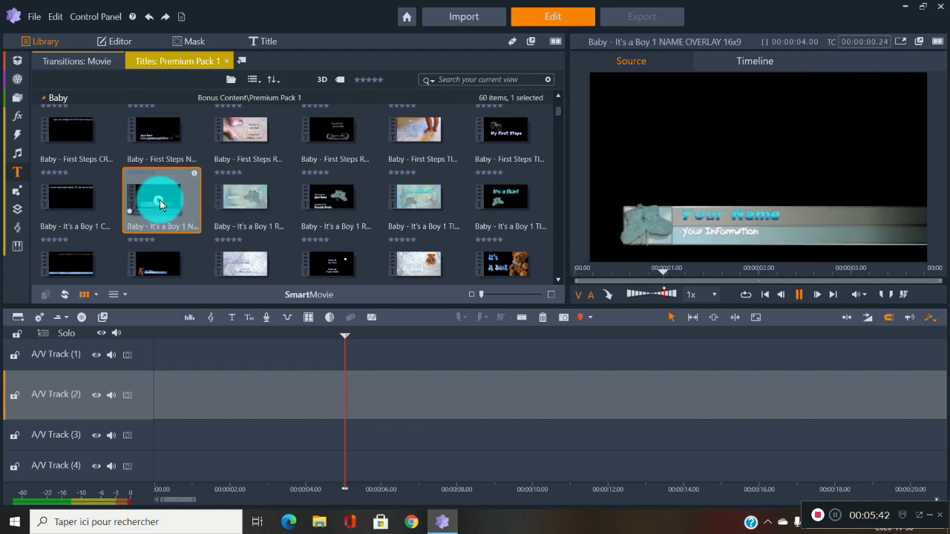
scroll(243, 203, "down", 1)
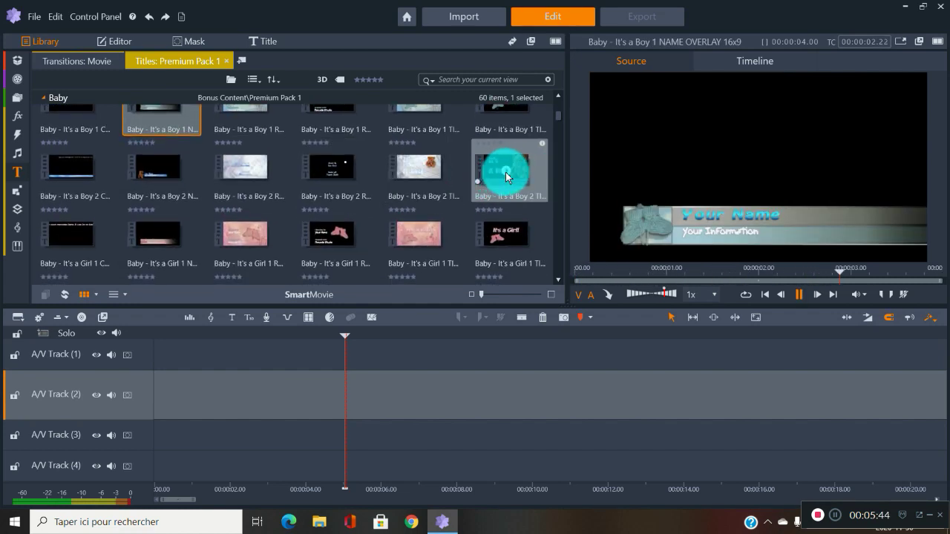
left_click(506, 172)
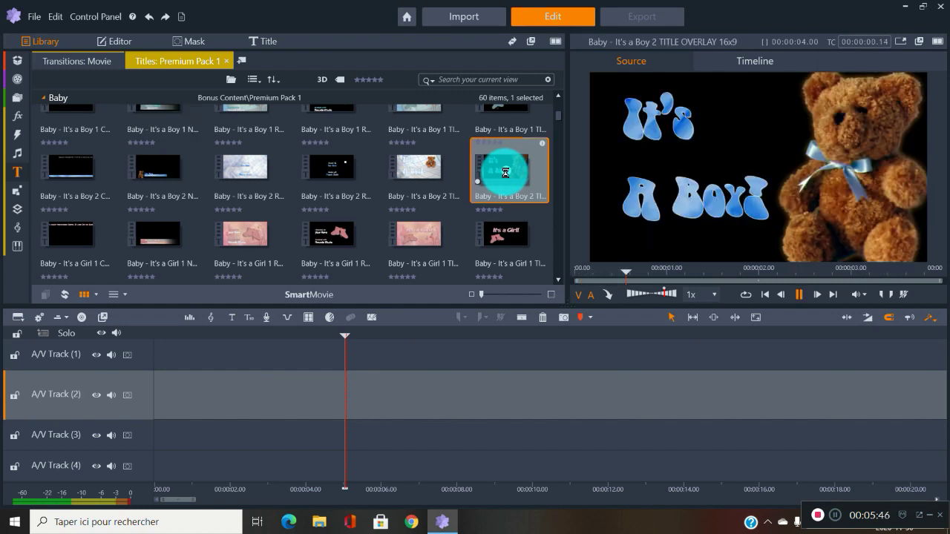
left_click(332, 240)
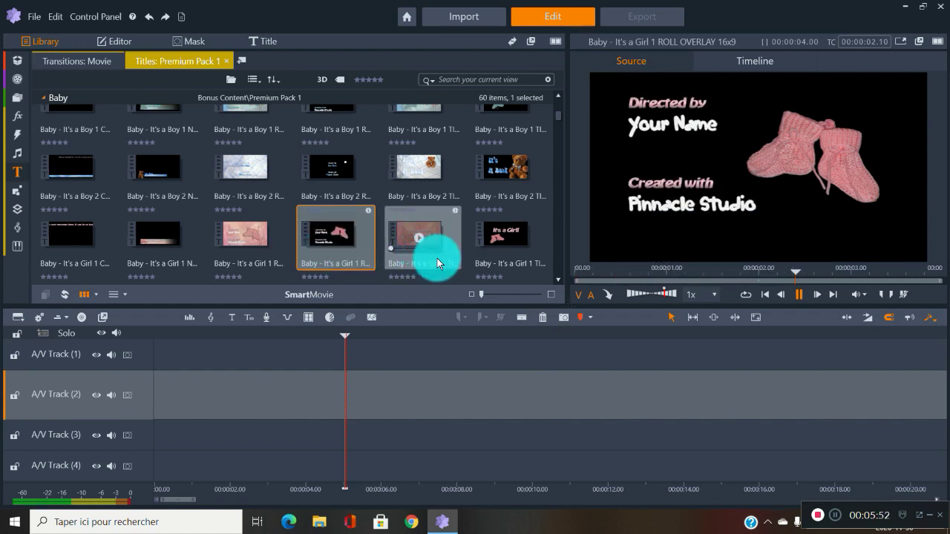
Step: Place It's a Girl 1 ROLL OVERLAY on A/V Track 2 and stretch it to about 12 seconds
left_click_drag(339, 235, 200, 387)
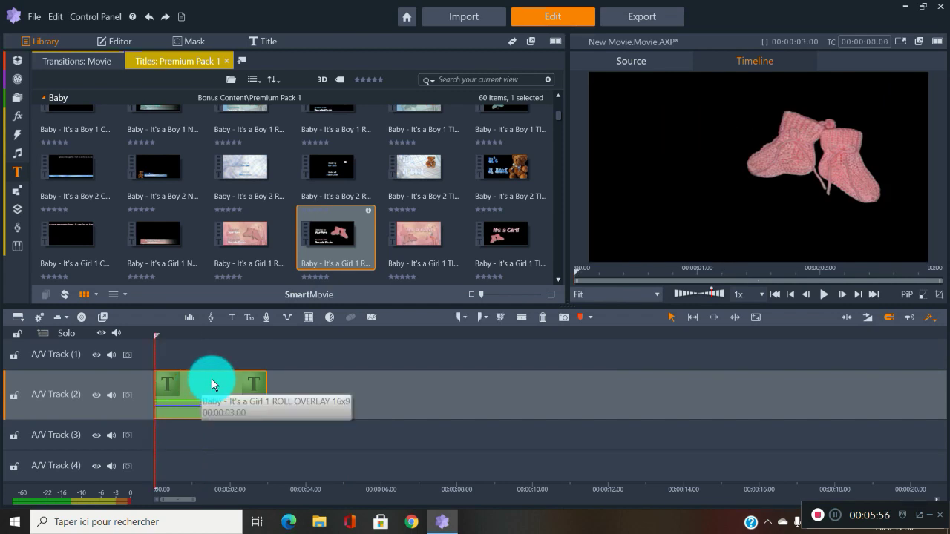
double_click(212, 380)
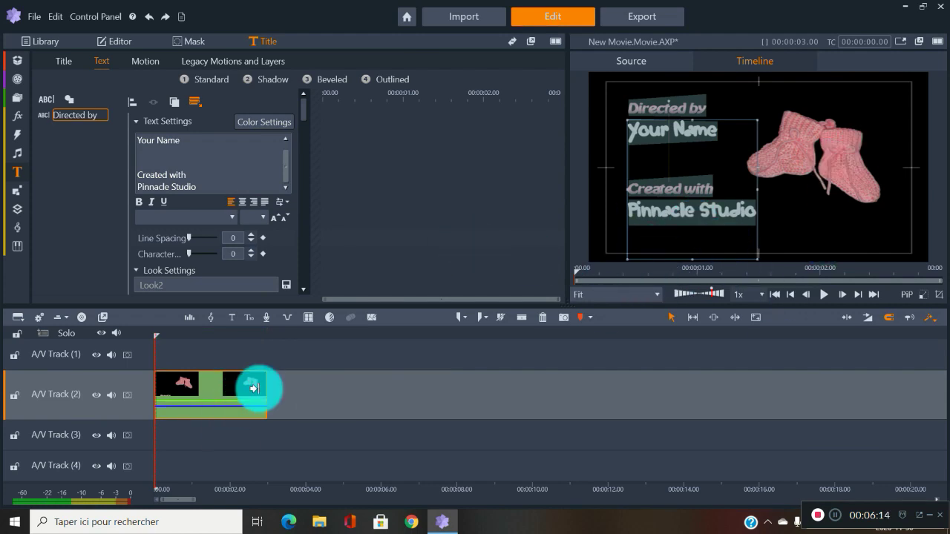
left_click_drag(263, 392, 627, 399)
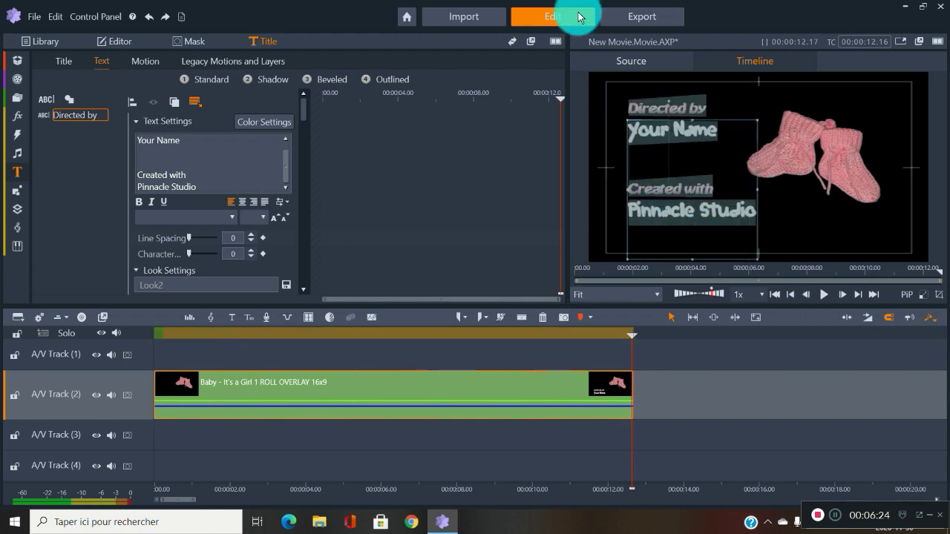
left_click_drag(662, 400, 563, 428)
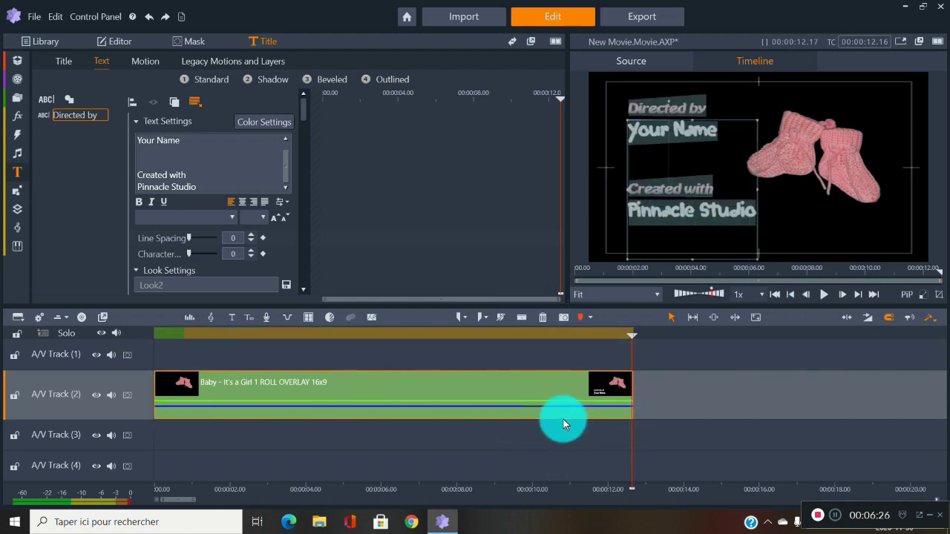
Step: Delete the baby title clip and browse to the 112-item Standard titles collection
key("Delete")
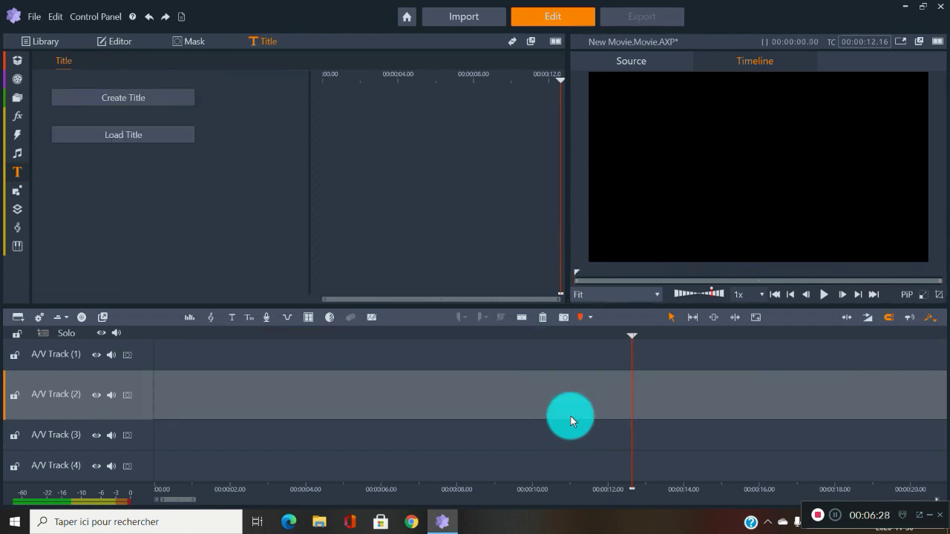
left_click(21, 173)
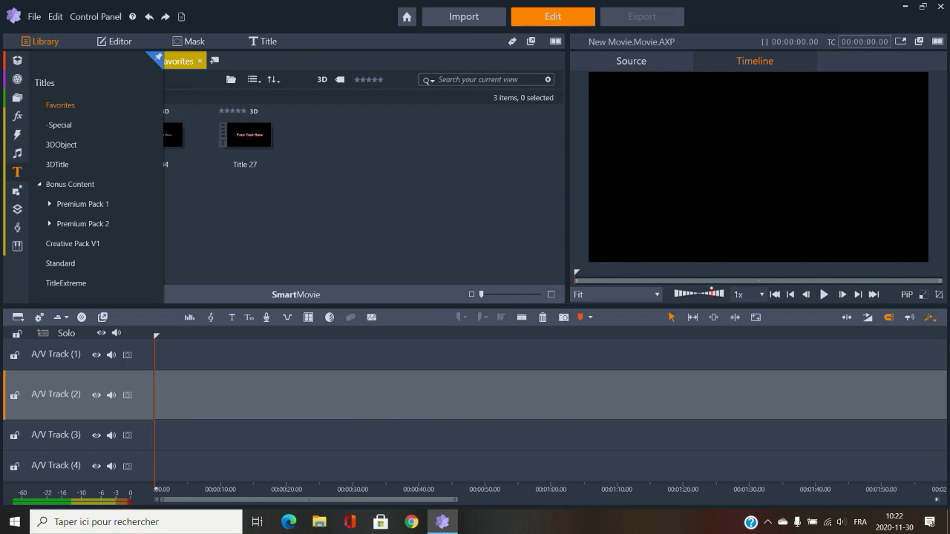
left_click(48, 206)
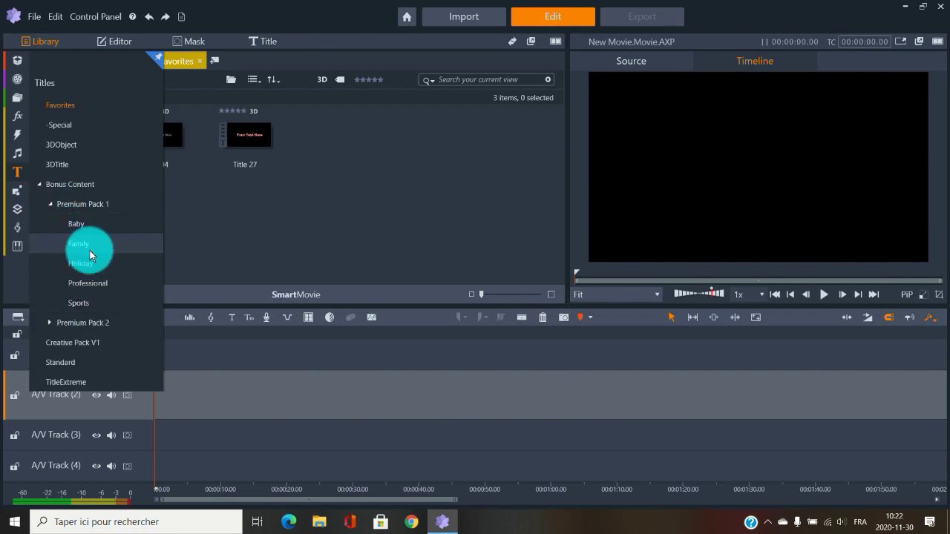
left_click(49, 324)
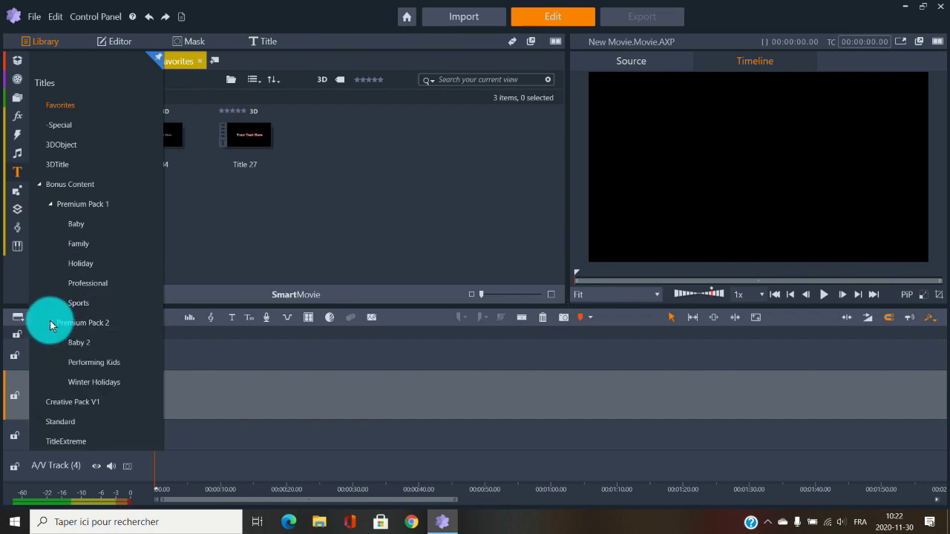
left_click(79, 404)
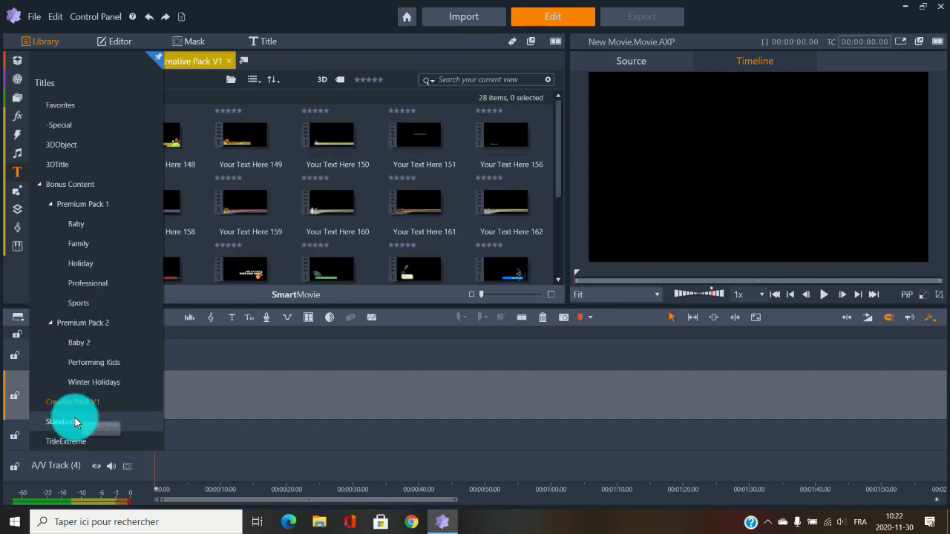
left_click(75, 423)
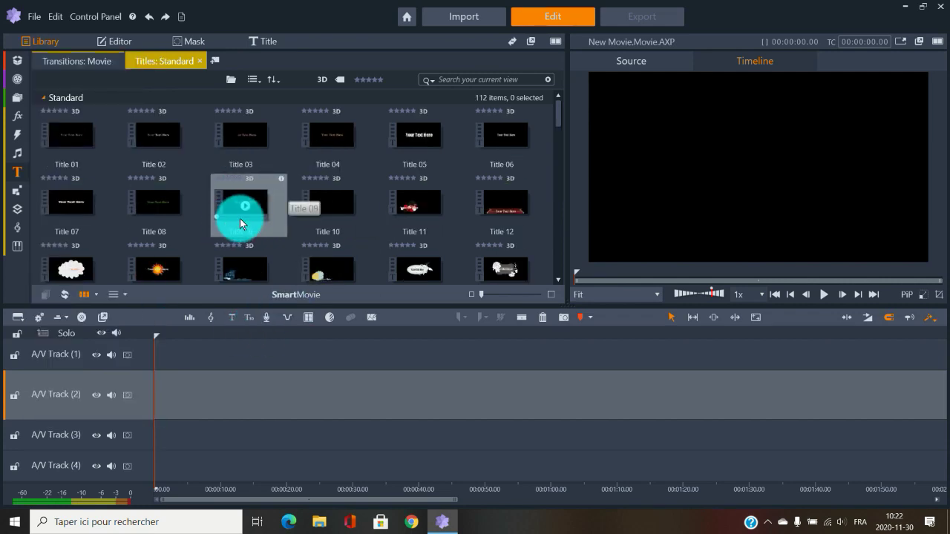
left_click_drag(240, 218, 162, 163)
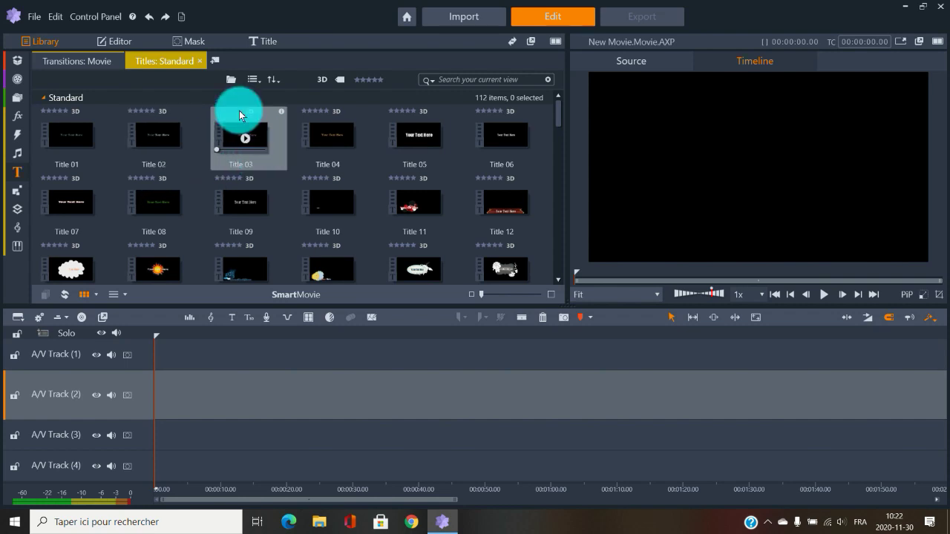
Step: Create a new title and replace its placeholder text with 'My movie'
left_click(265, 40)
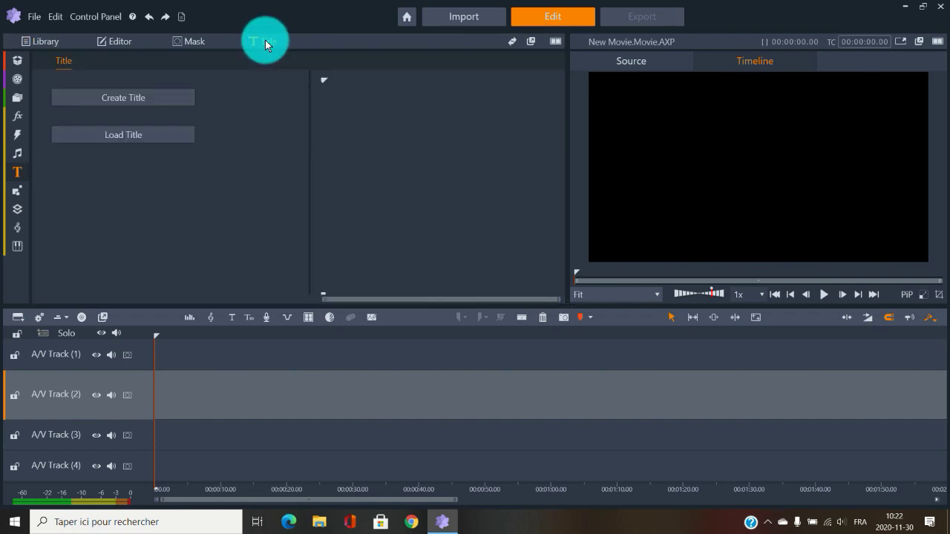
left_click(121, 101)
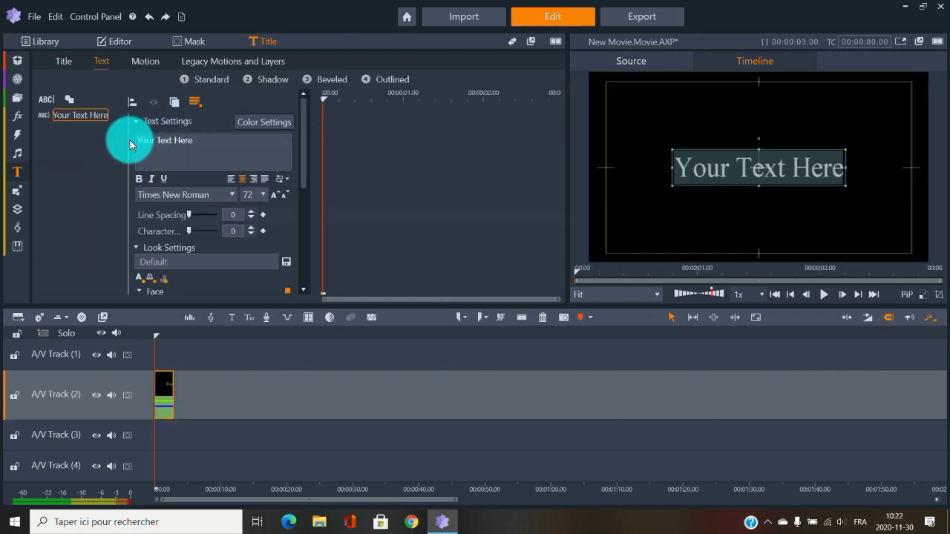
left_click(18, 192)
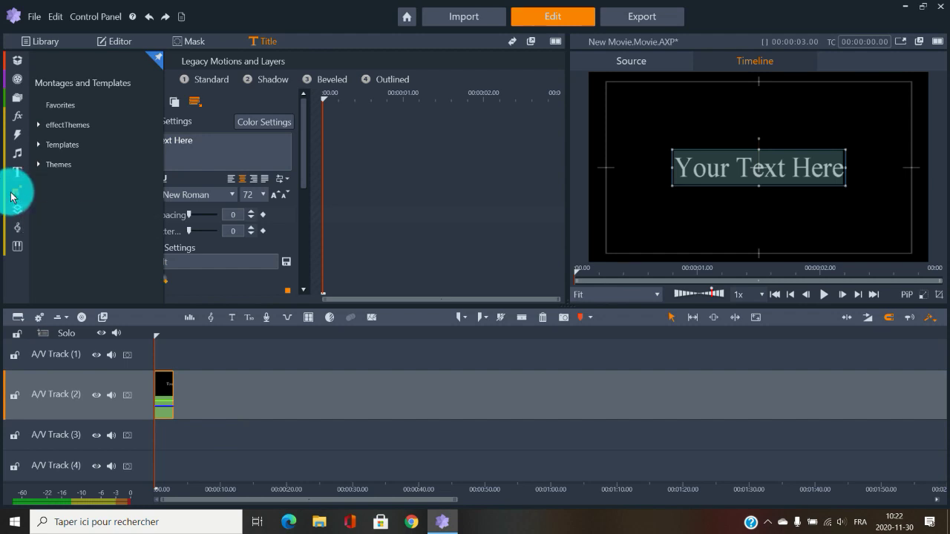
left_click_drag(213, 139, 138, 142)
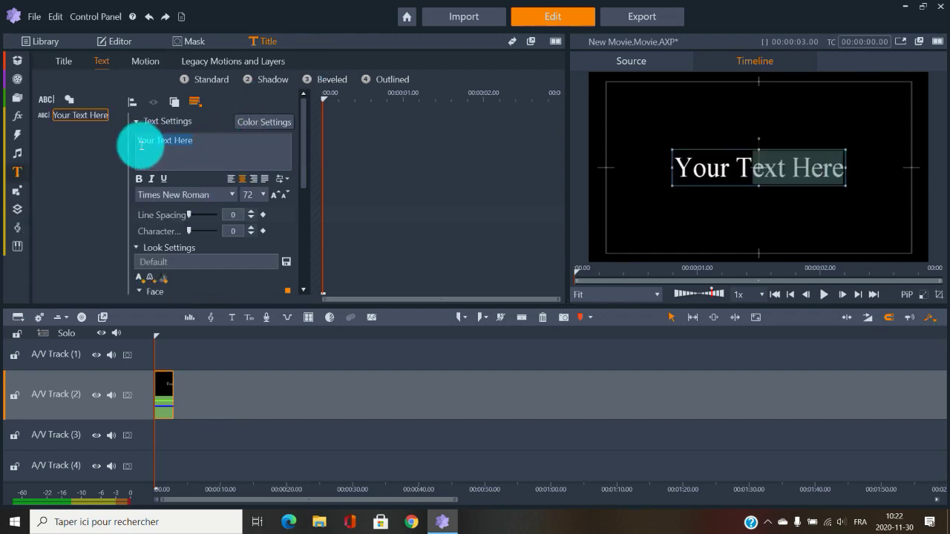
type("M")
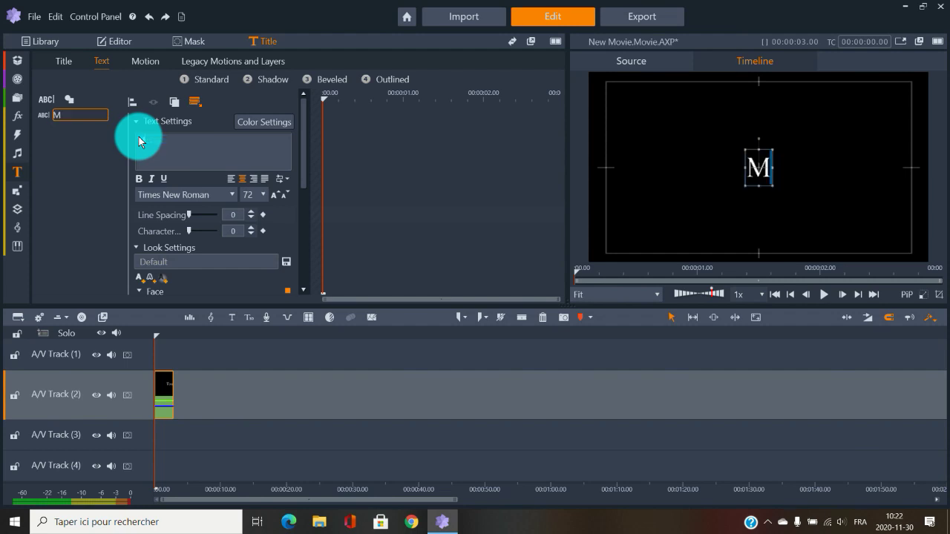
type("y movie")
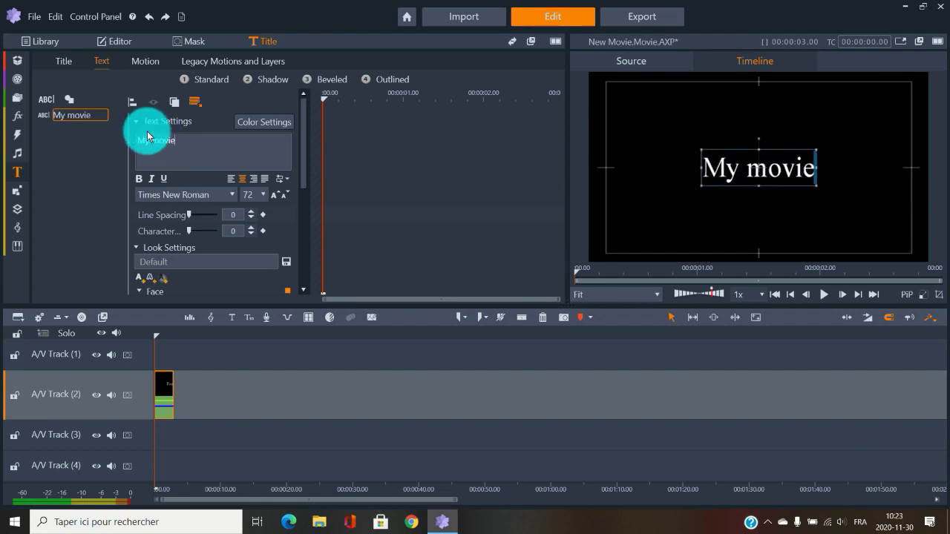
Step: Set the 'My movie' text font to BATAVIA
left_click_drag(178, 141, 136, 132)
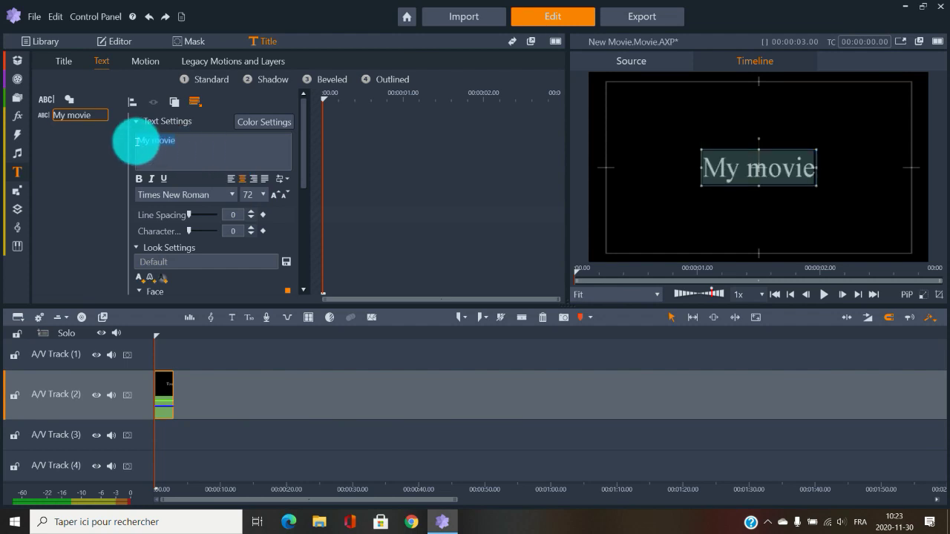
left_click(230, 195)
scroll(226, 217, "down", 5)
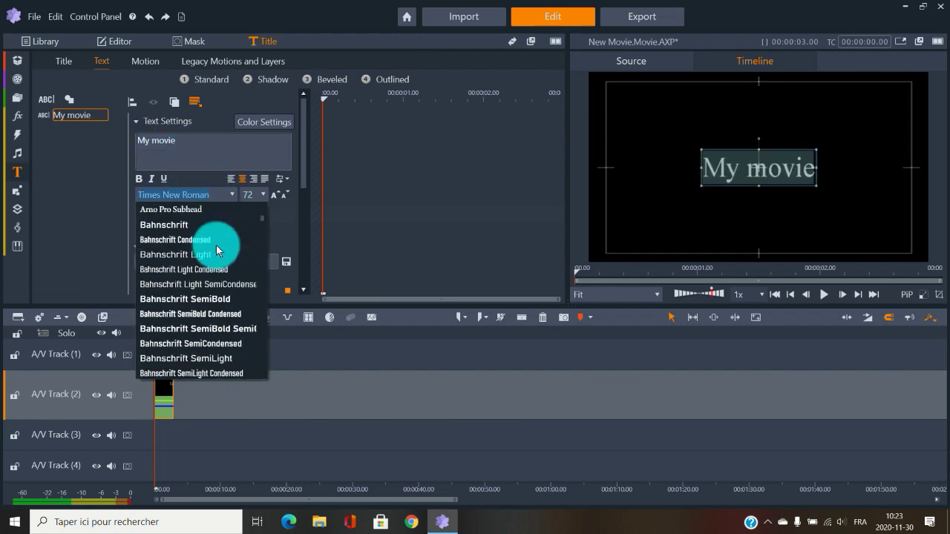
left_click(197, 226)
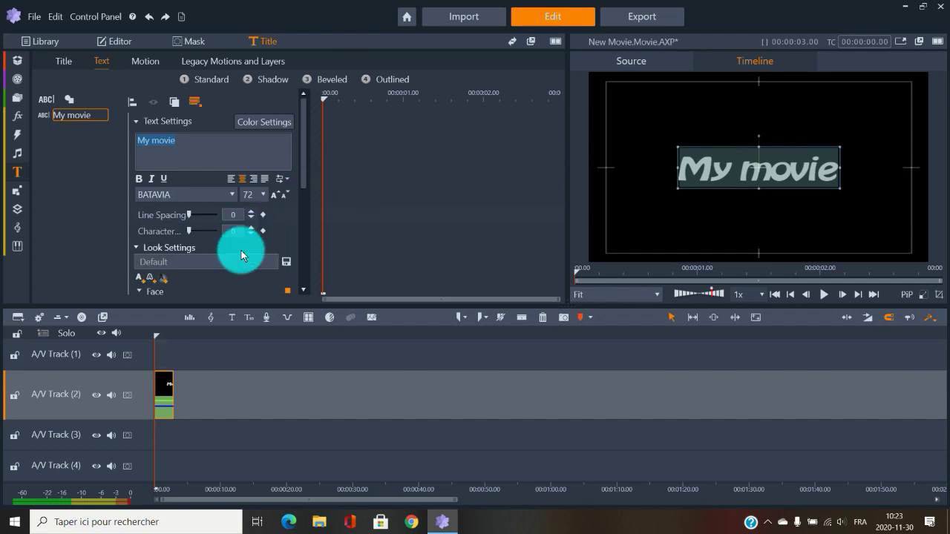
scroll(305, 178, "down", 1)
scroll(289, 181, "up", 1)
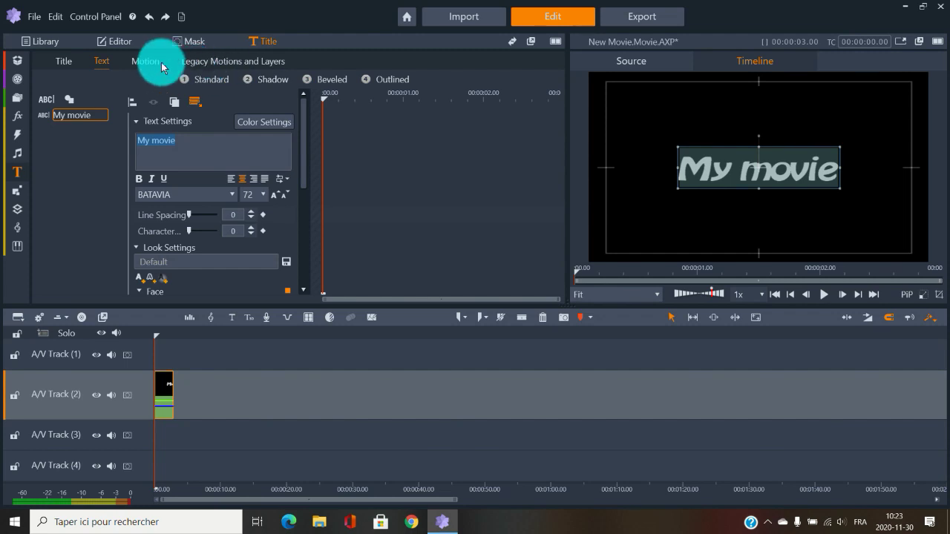
Step: Preview the Page Fade, Lines Fade, Words From Behind, 09 and Letters Fade entrances
left_click(215, 66)
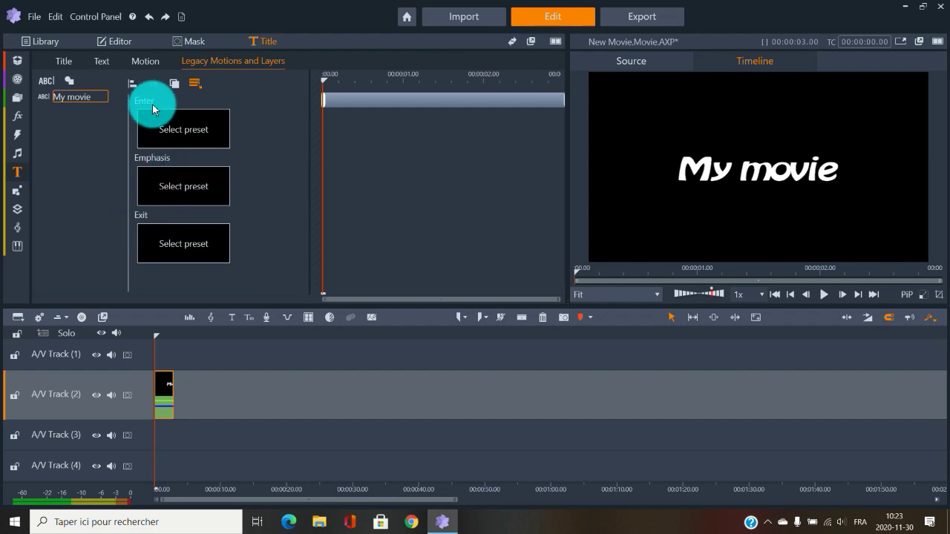
left_click(173, 128)
left_click(208, 119)
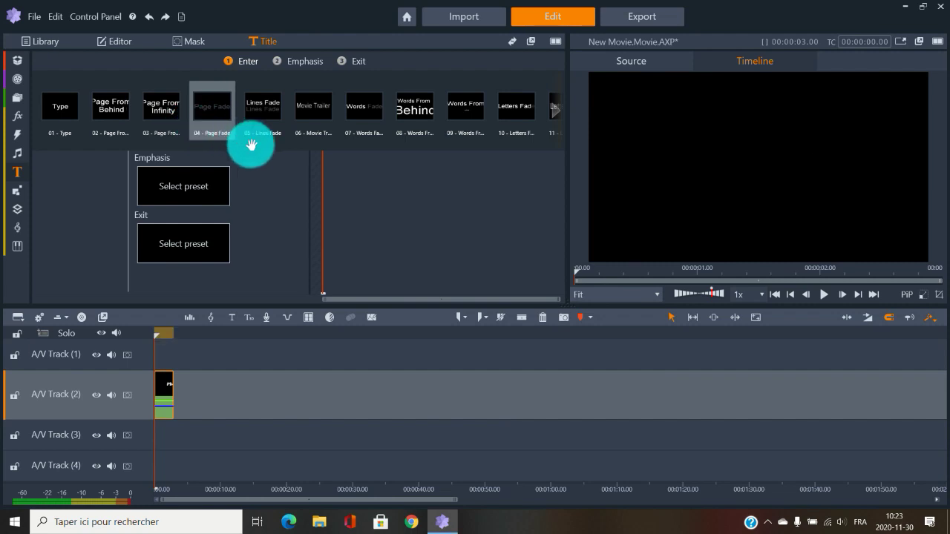
left_click(270, 118)
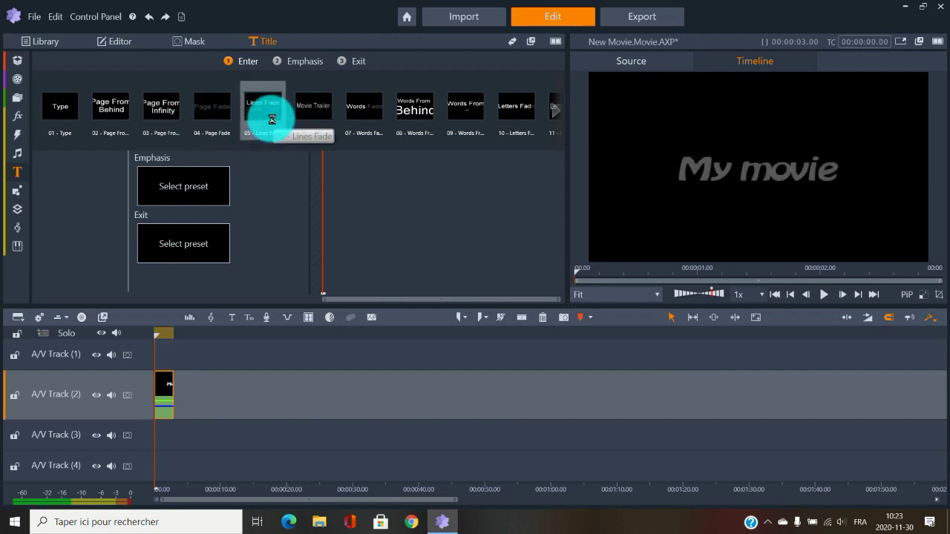
left_click(423, 117)
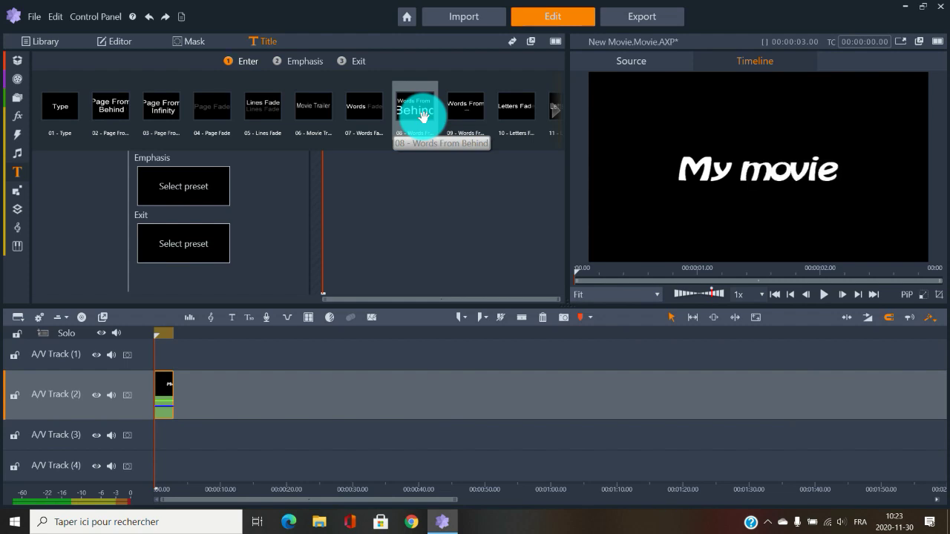
left_click(468, 110)
left_click(504, 108)
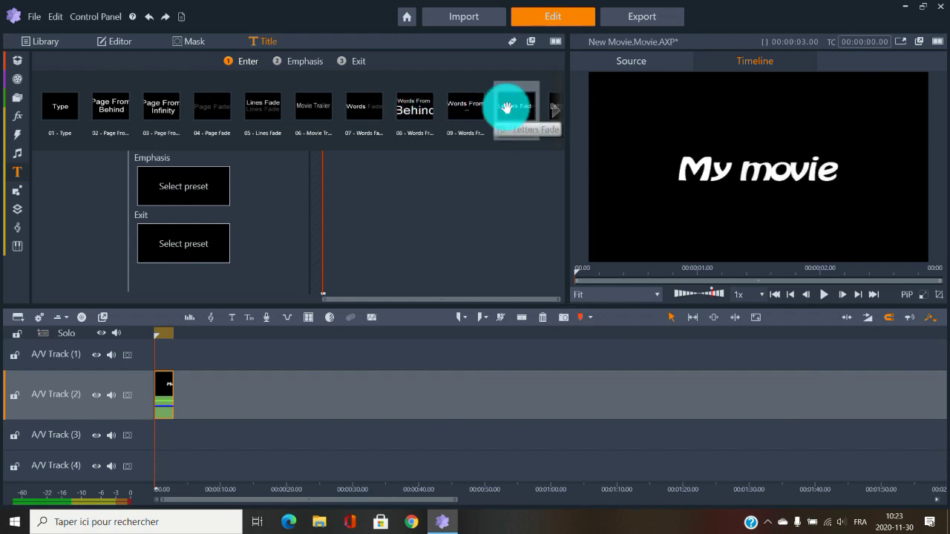
Step: Try more entrances and apply 29 - Up From The Floor Words
left_click(557, 112)
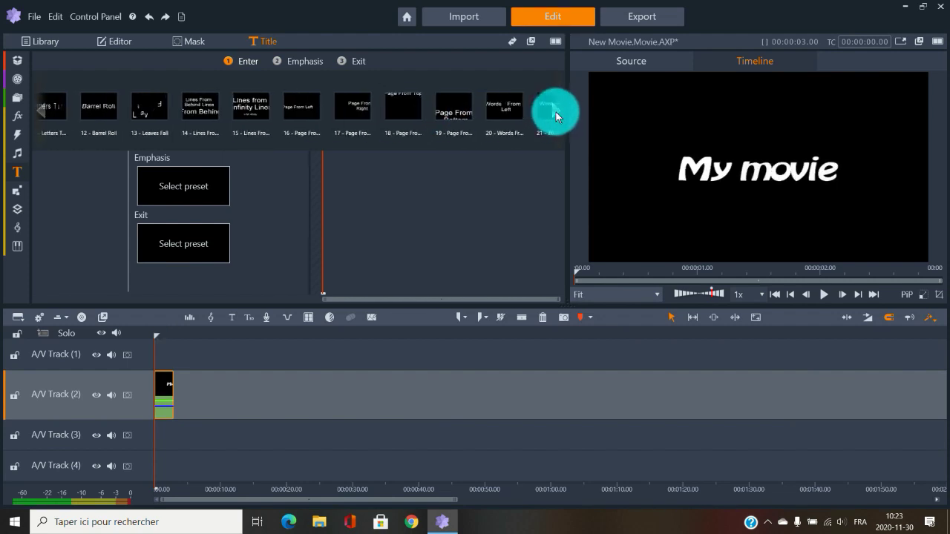
left_click(444, 115)
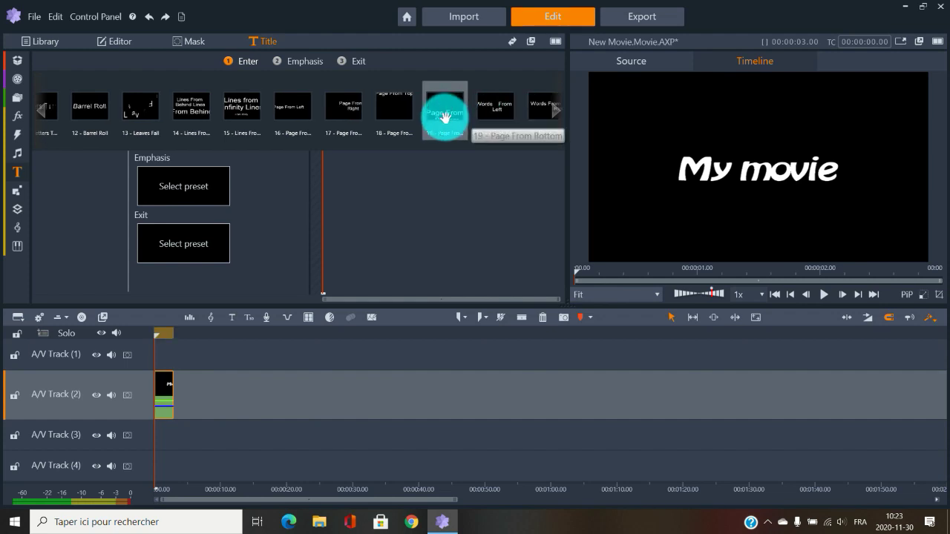
left_click(382, 115)
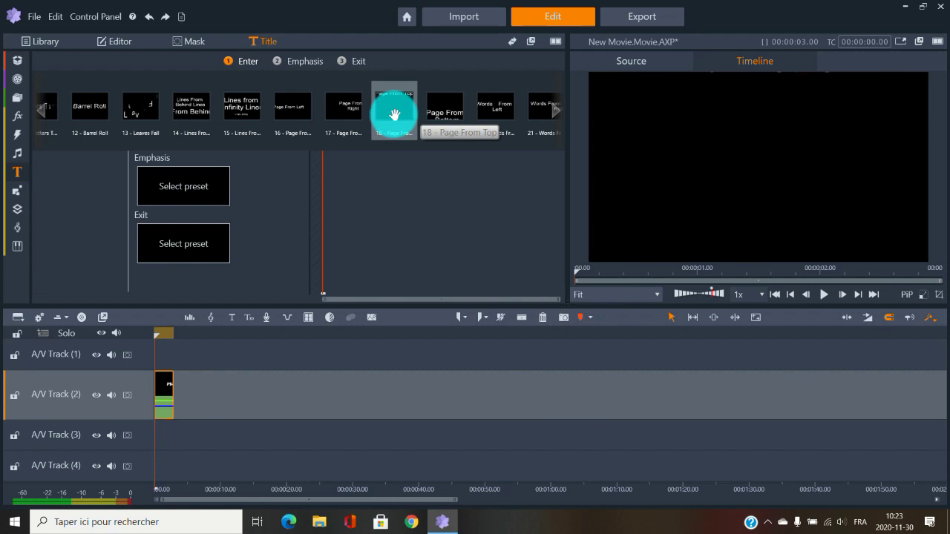
left_click(555, 114)
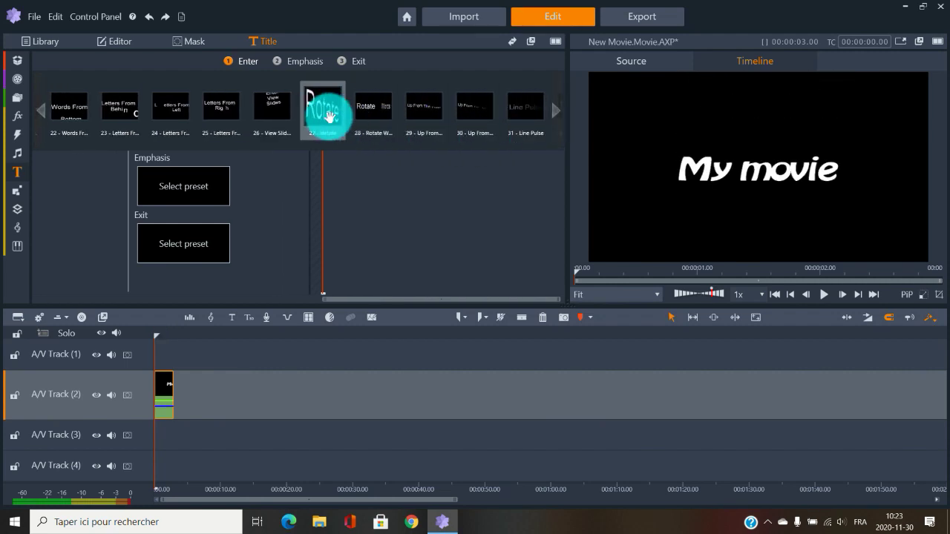
left_click(329, 117)
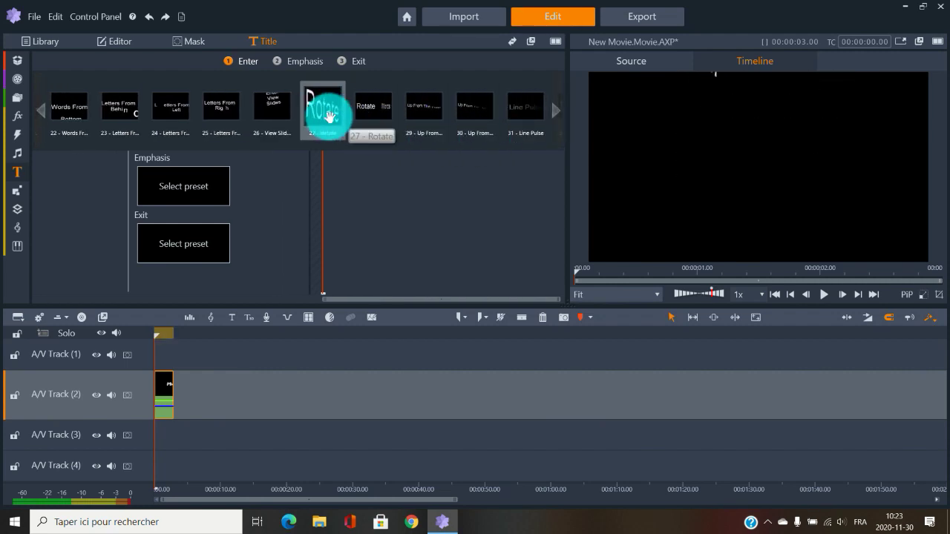
left_click(383, 116)
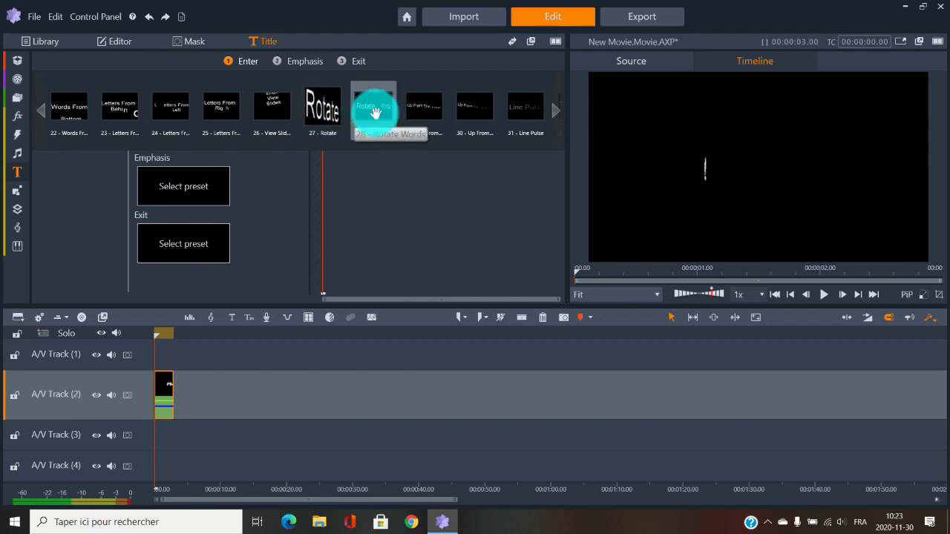
left_click(421, 112)
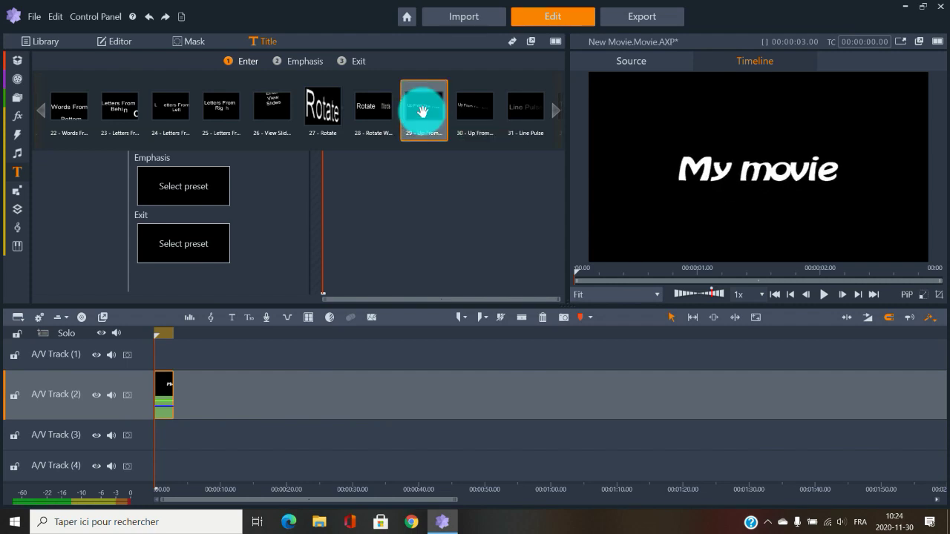
double_click(421, 113)
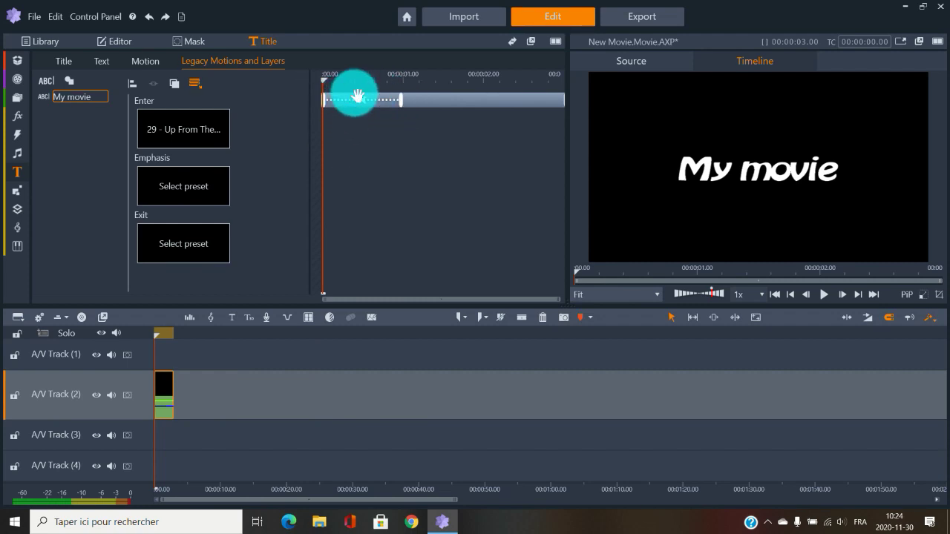
Step: Zoom the timeline and lengthen the title clip to about 9 seconds
left_click_drag(195, 488, 500, 485)
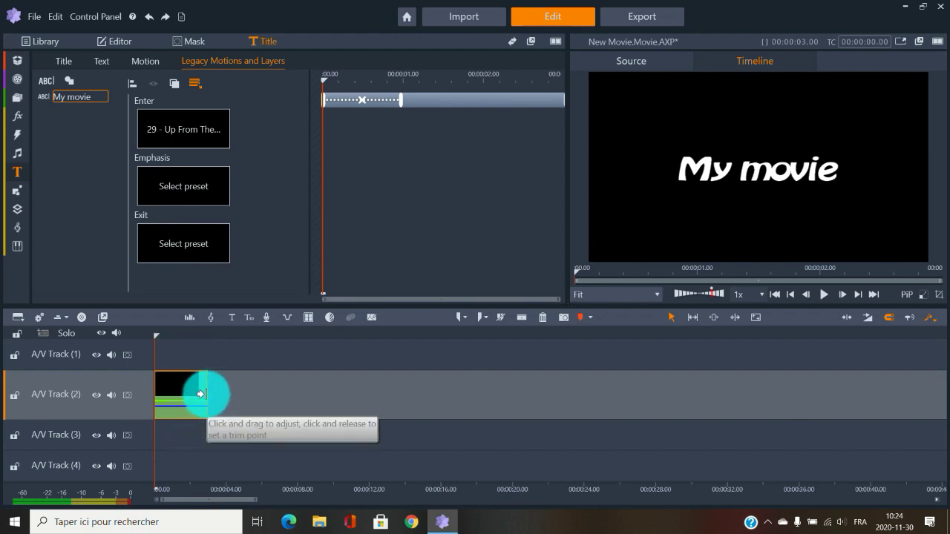
left_click_drag(201, 394, 325, 365)
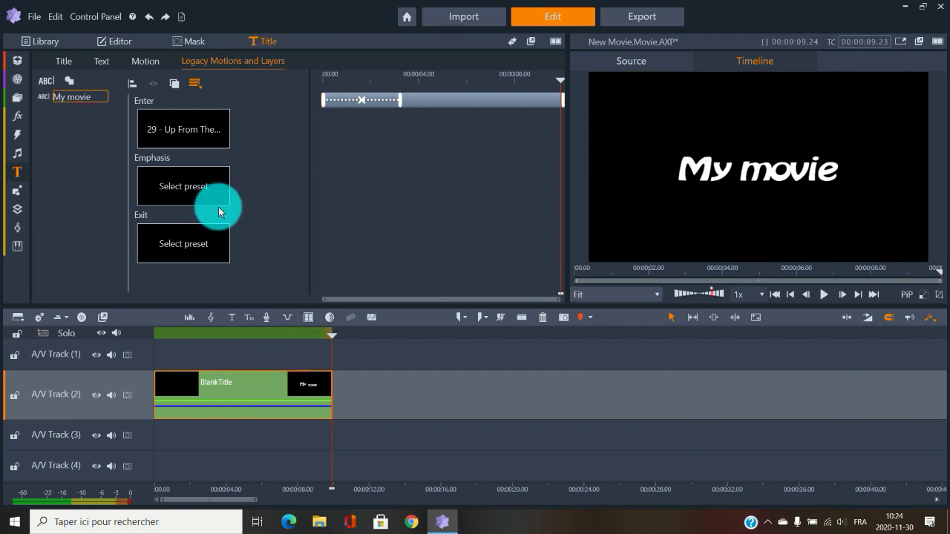
left_click(191, 190)
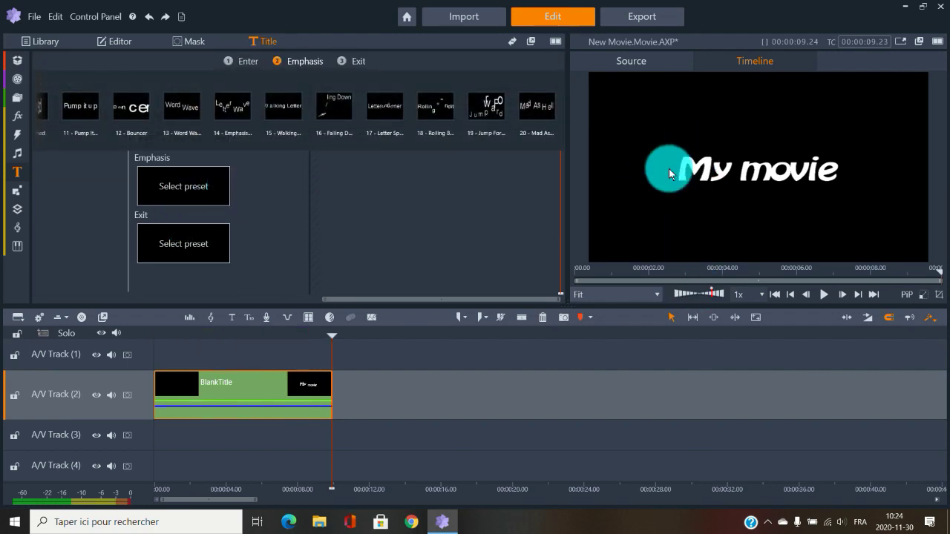
Step: Preview Jump Forward, Mad As Hell, Walking Letters and Bouncer emphases, then apply 01 - Rubberband
left_click(486, 119)
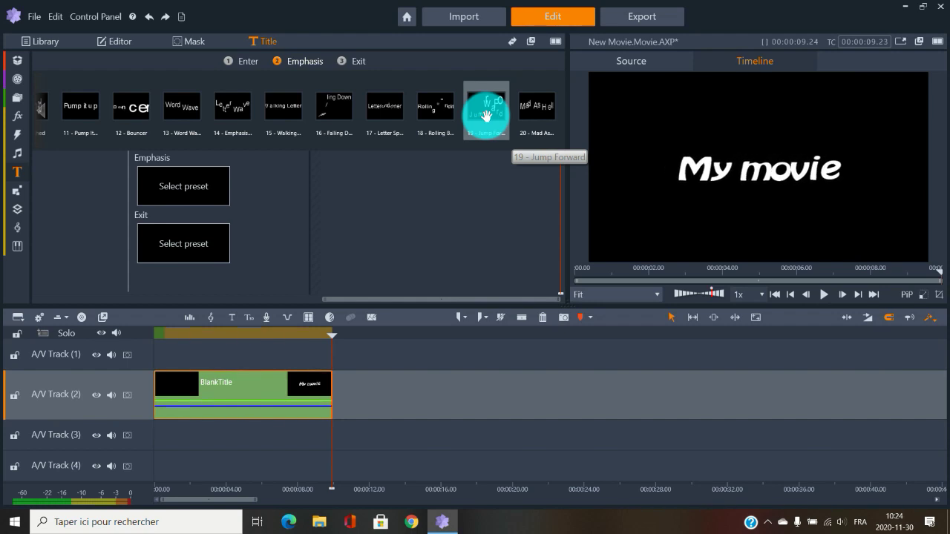
left_click(553, 110)
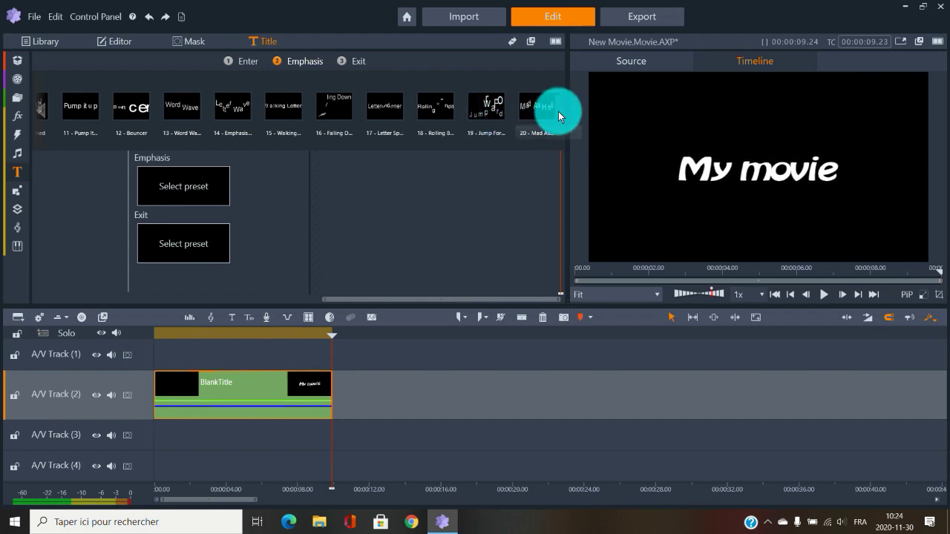
left_click(285, 115)
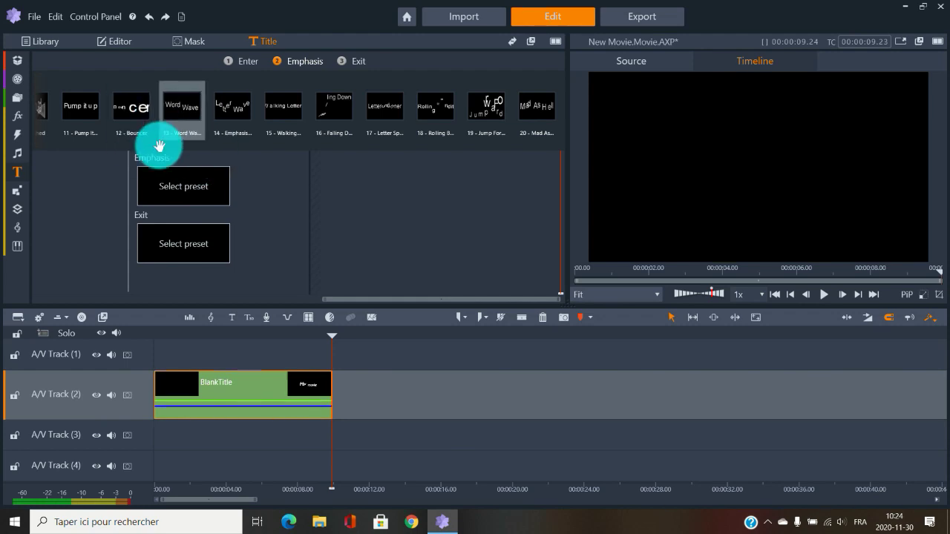
left_click(121, 102)
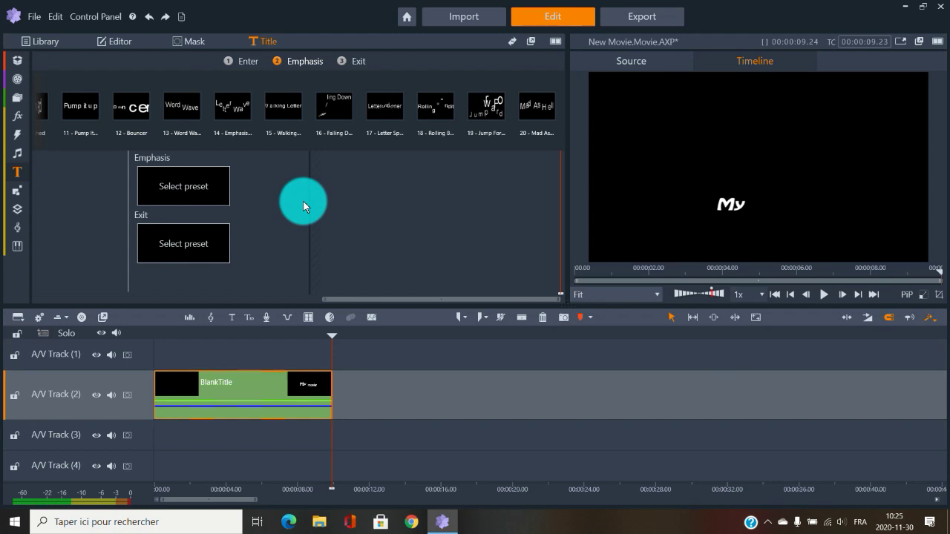
left_click(126, 106)
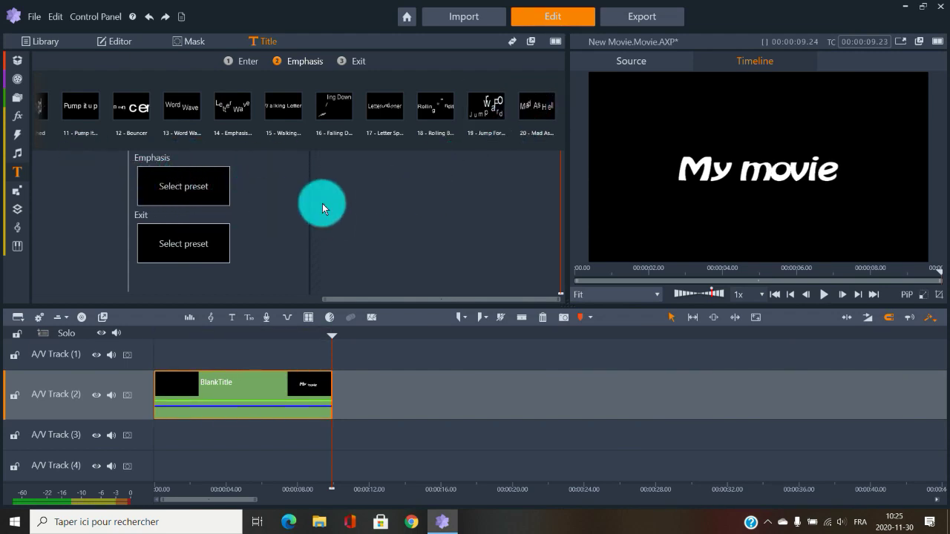
left_click(42, 112)
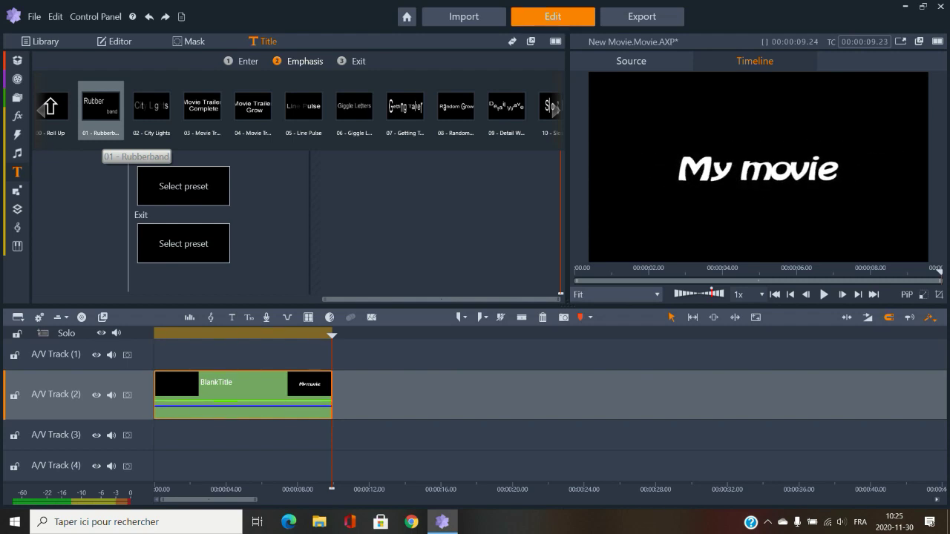
left_click(100, 108)
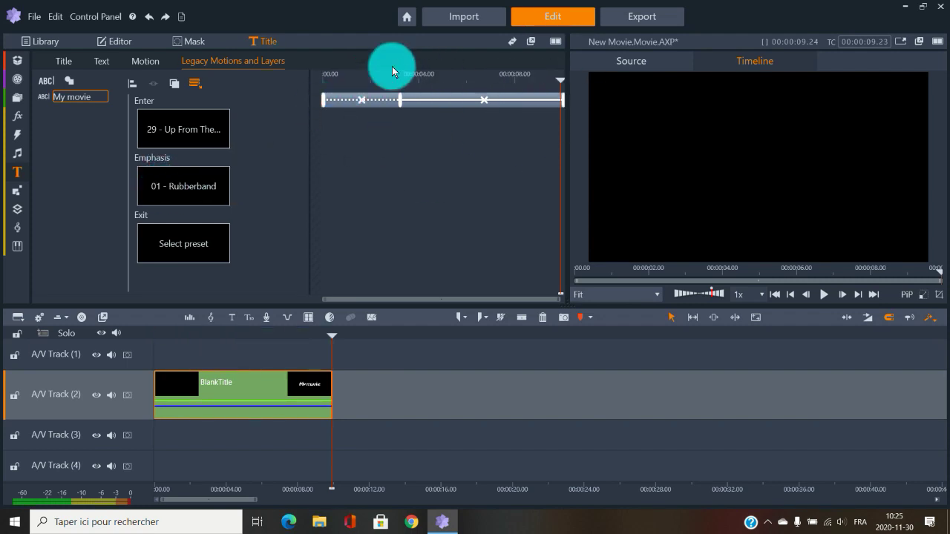
Step: Apply the 07 - Words Fade exit motion to the My movie title
left_click(251, 244)
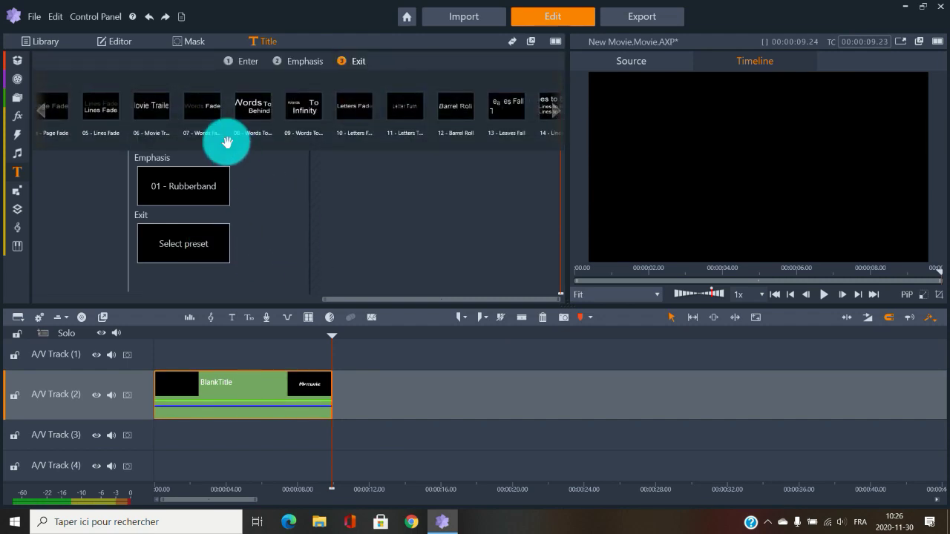
mouse_move(203, 117)
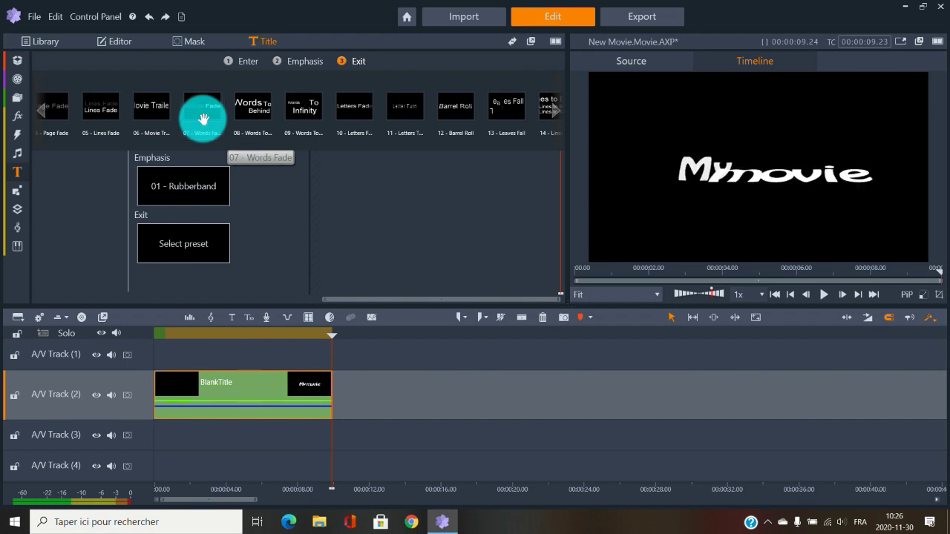
left_click(203, 118)
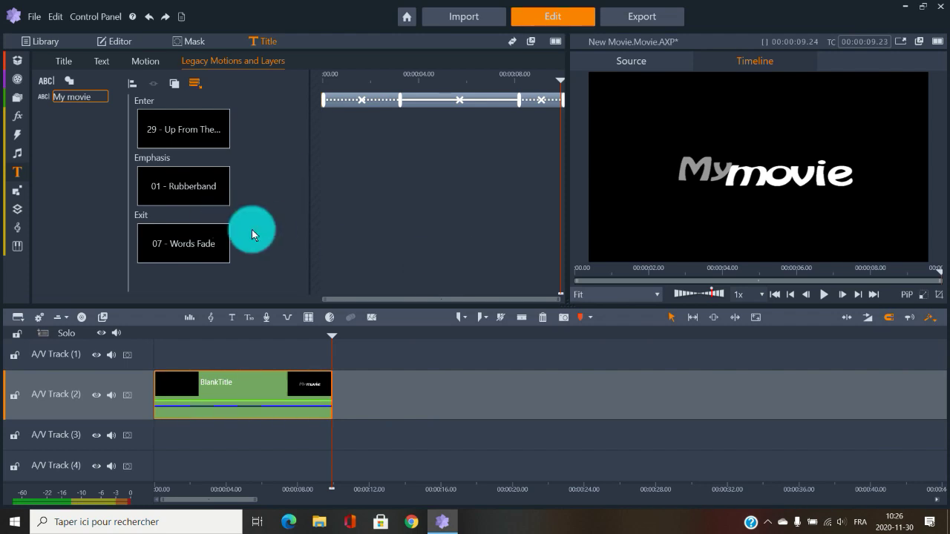
left_click(177, 121)
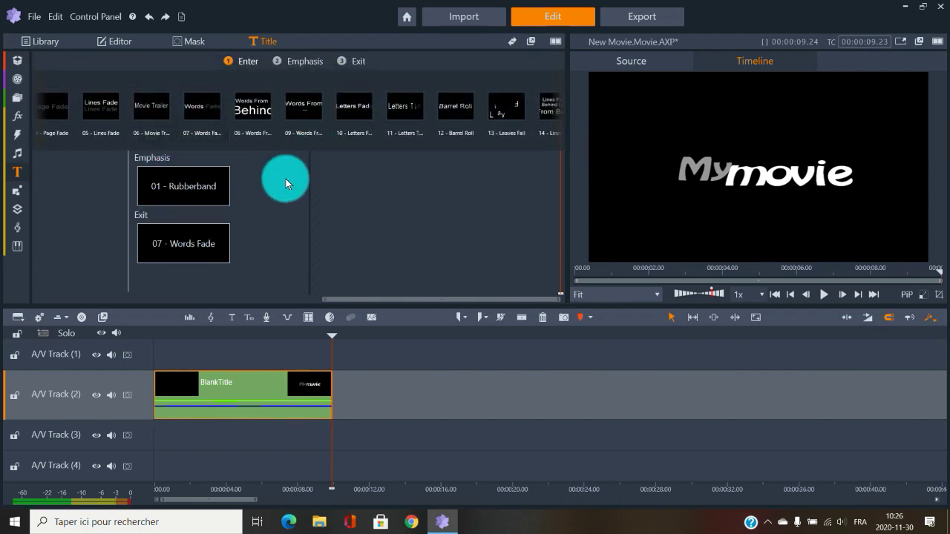
left_click(316, 275)
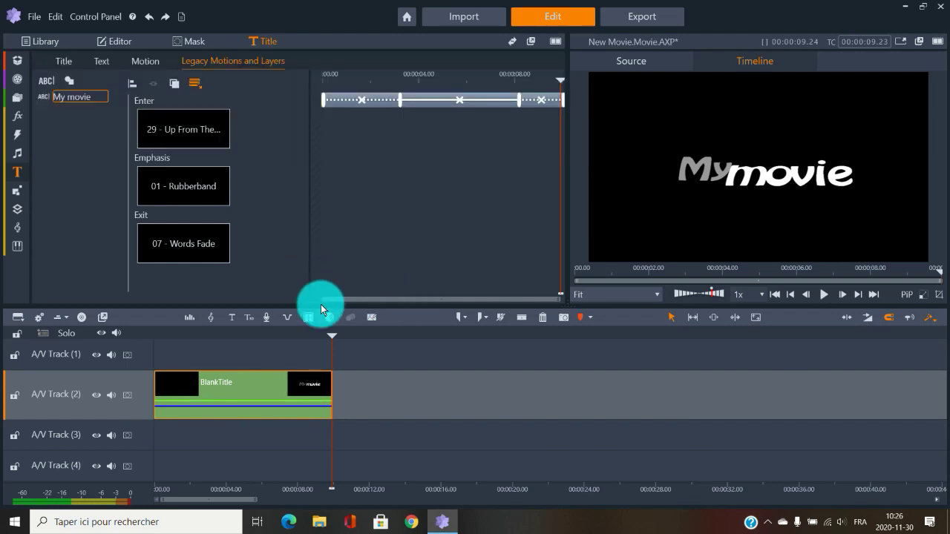
left_click_drag(327, 340, 106, 334)
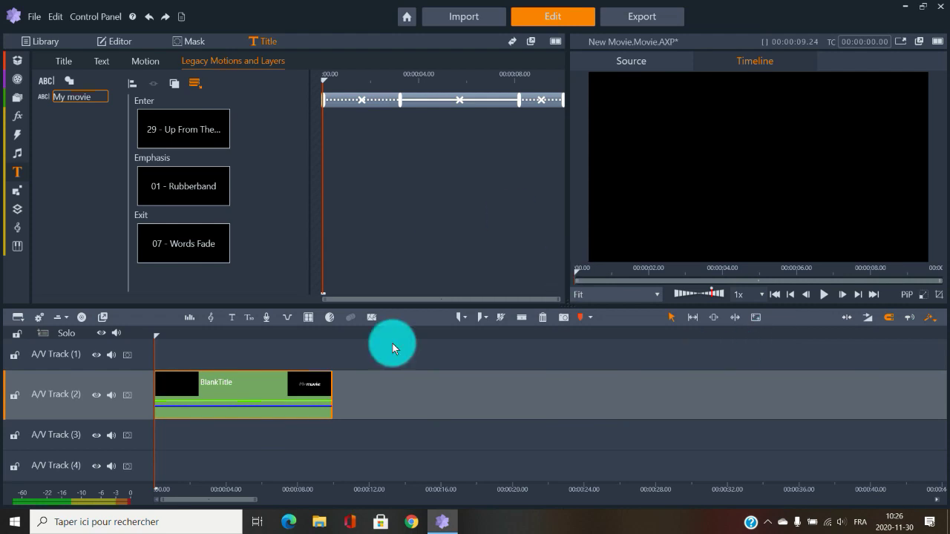
left_click(822, 297)
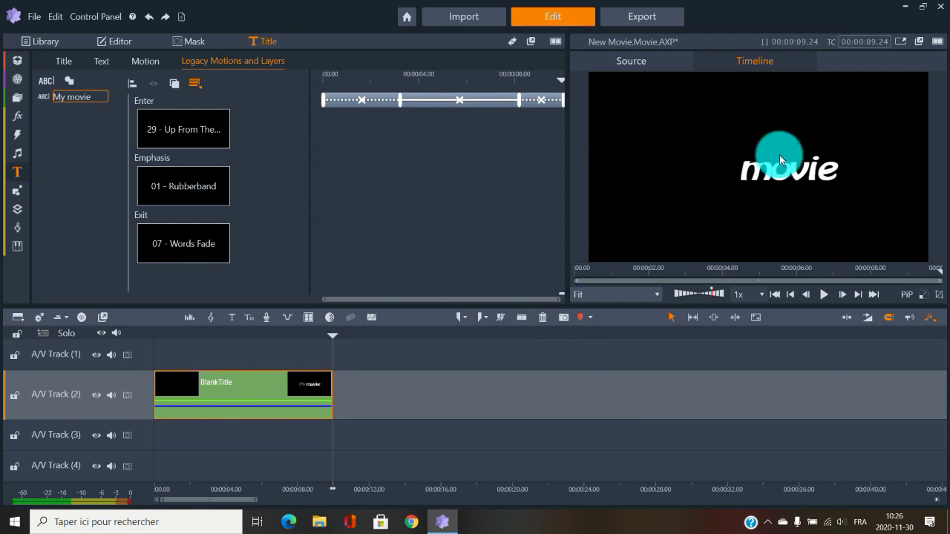
Step: Switch the exit to Words To Behind and the entrance to Leaves Fall
left_click(200, 245)
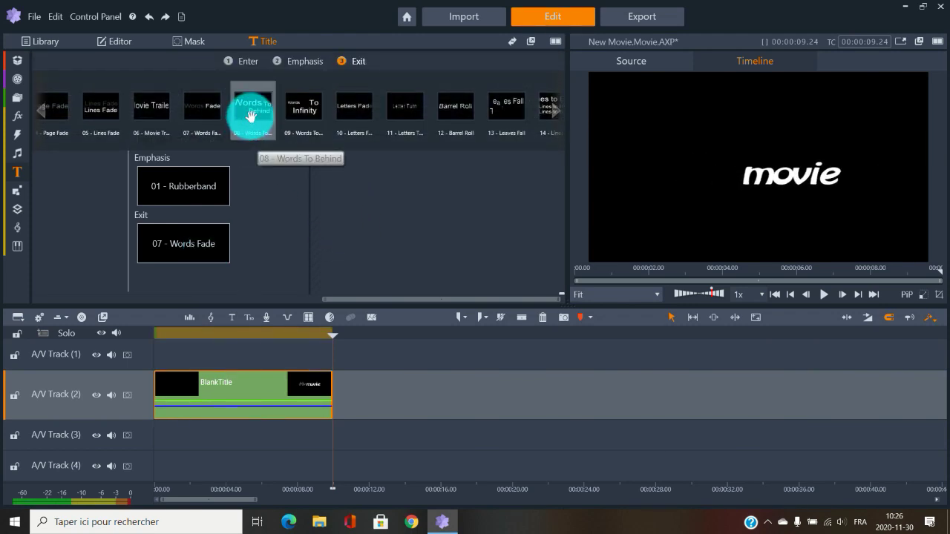
left_click(252, 113)
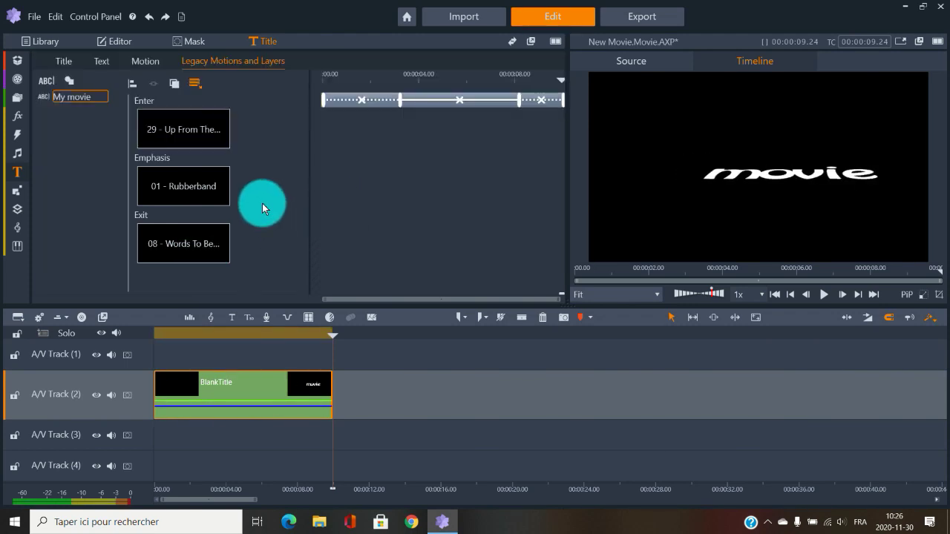
left_click(189, 130)
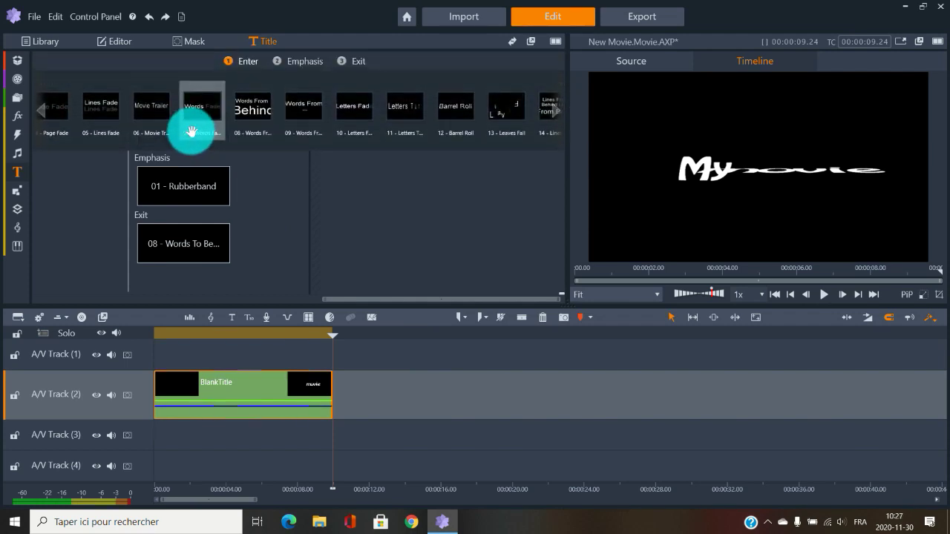
left_click(512, 123)
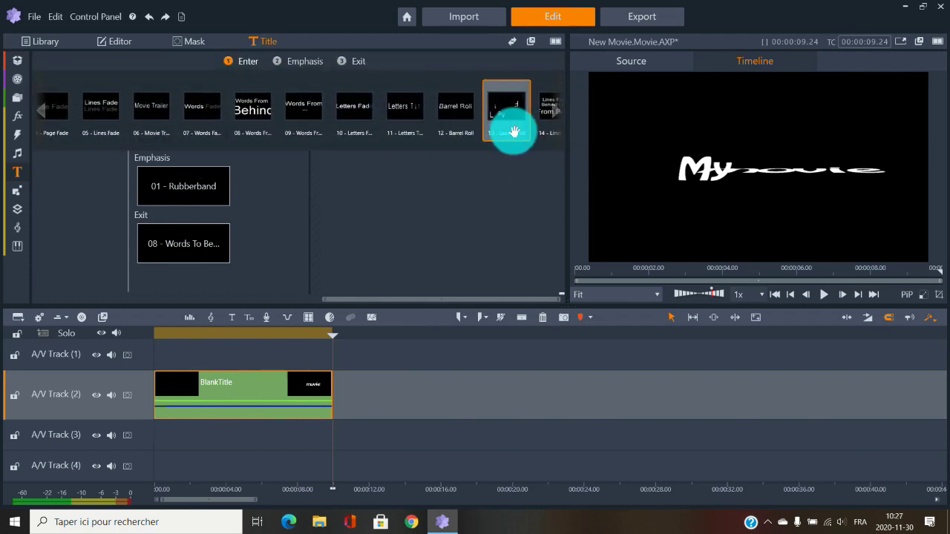
Step: Apply the Giggle Letters emphasis and play the title animation from the start
left_click(209, 195)
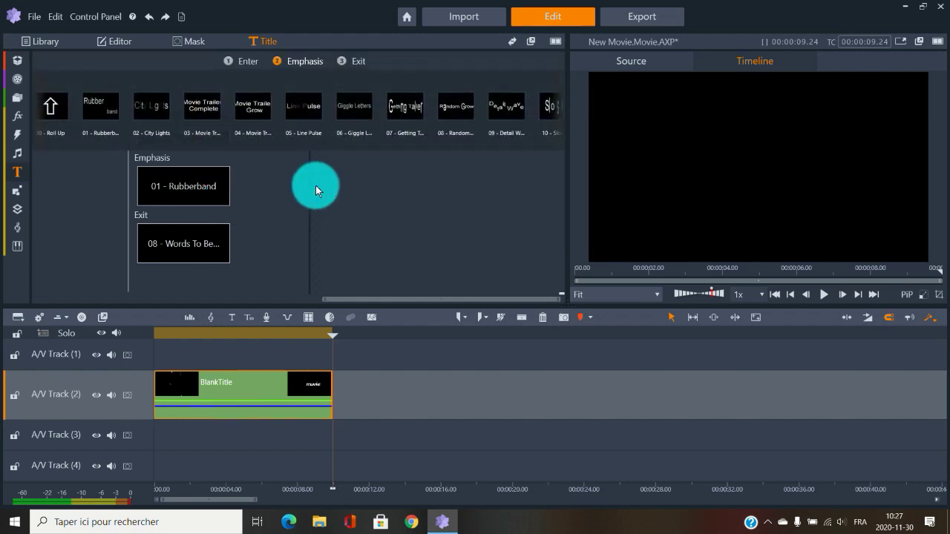
left_click(358, 111)
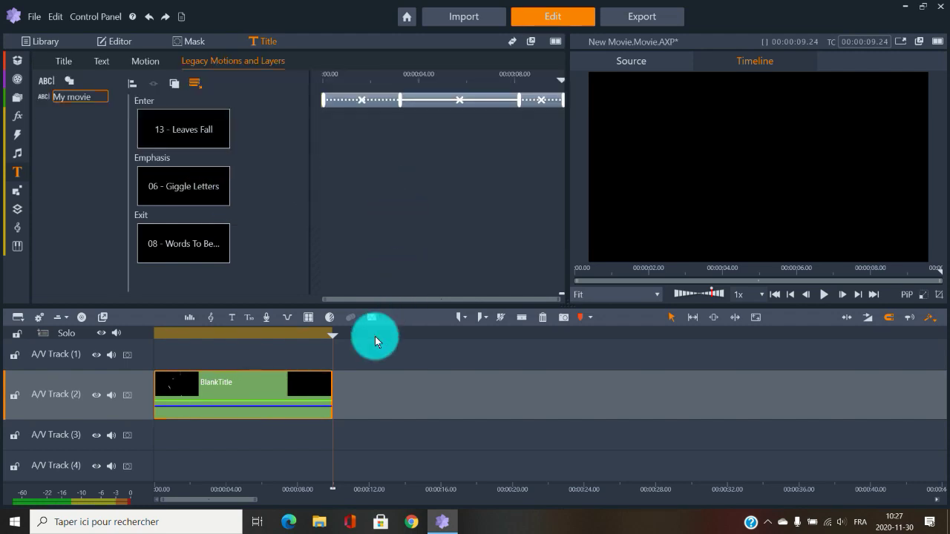
left_click_drag(329, 339, 112, 356)
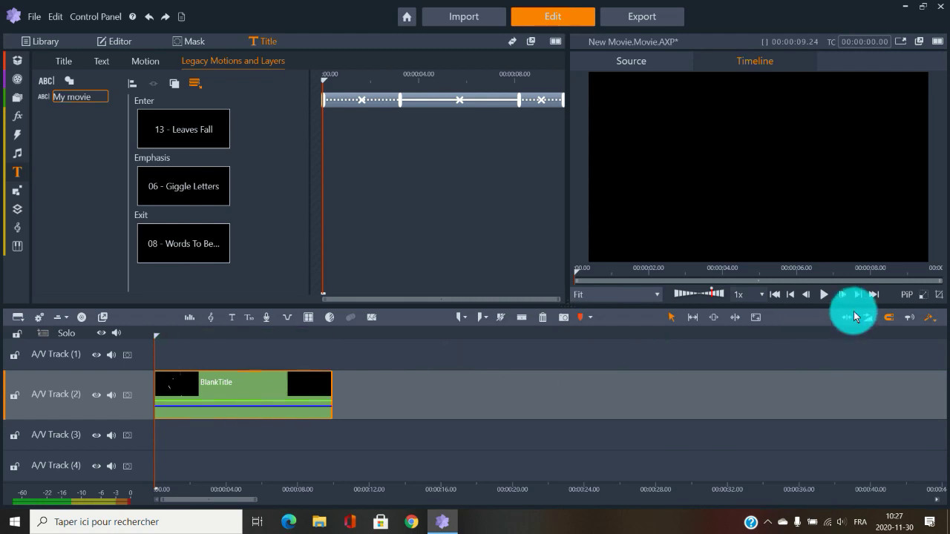
left_click(823, 297)
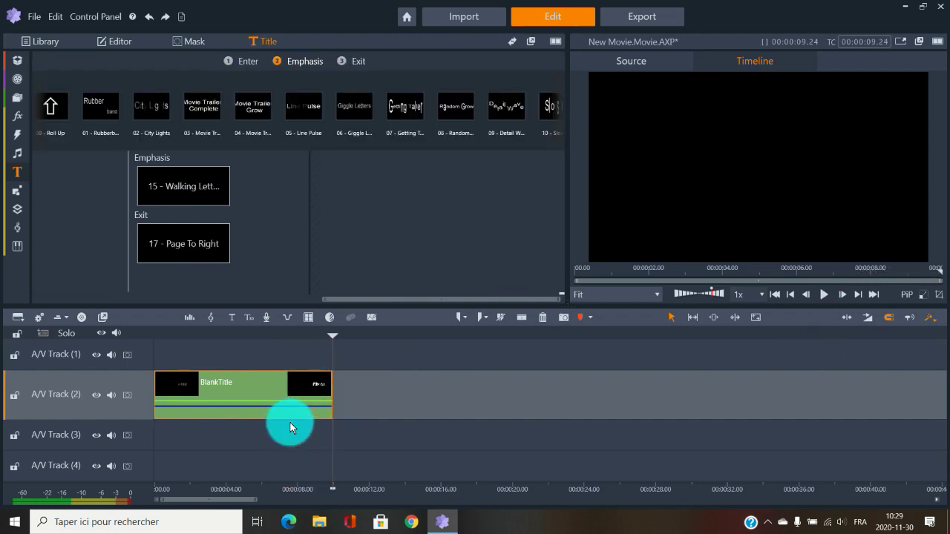
Step: Delete the title clip and preview the Antique Journal 04 - Ending montage theme
key("Delete")
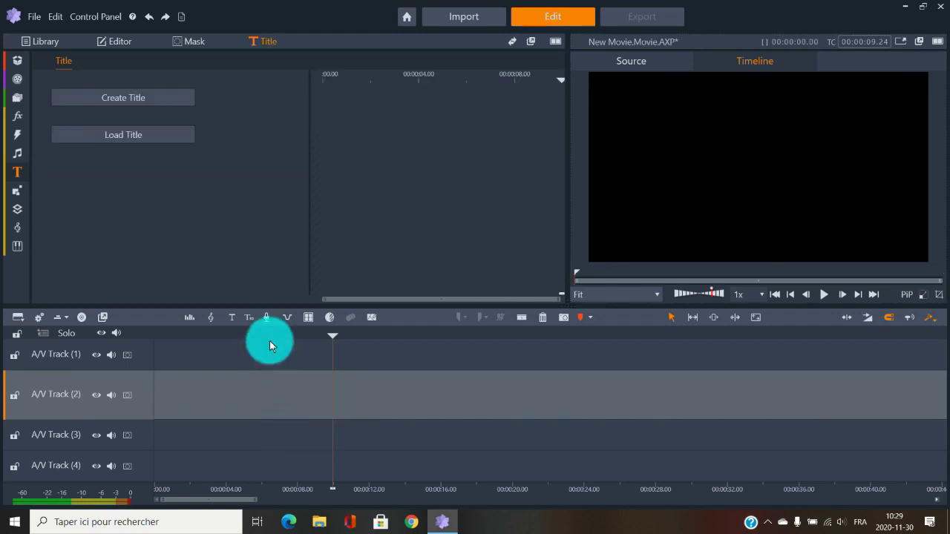
left_click(19, 194)
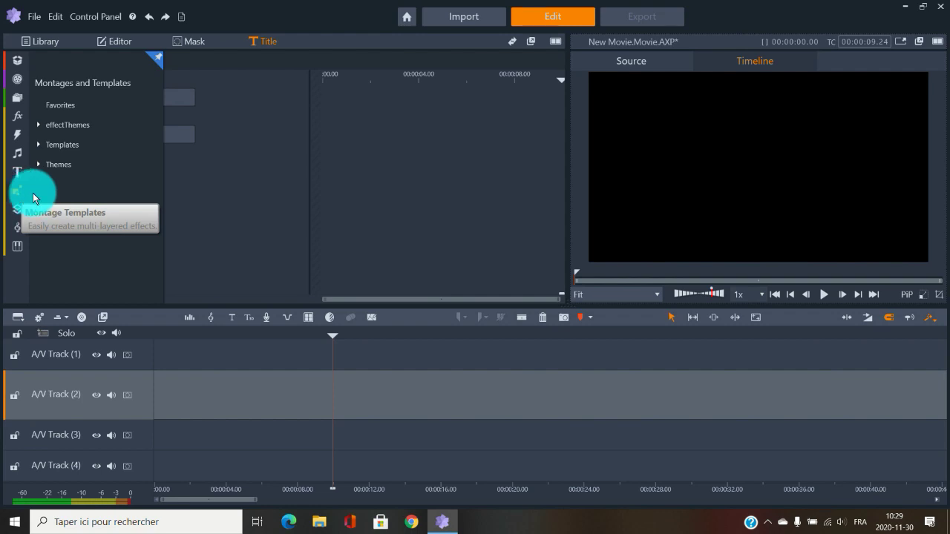
left_click(39, 145)
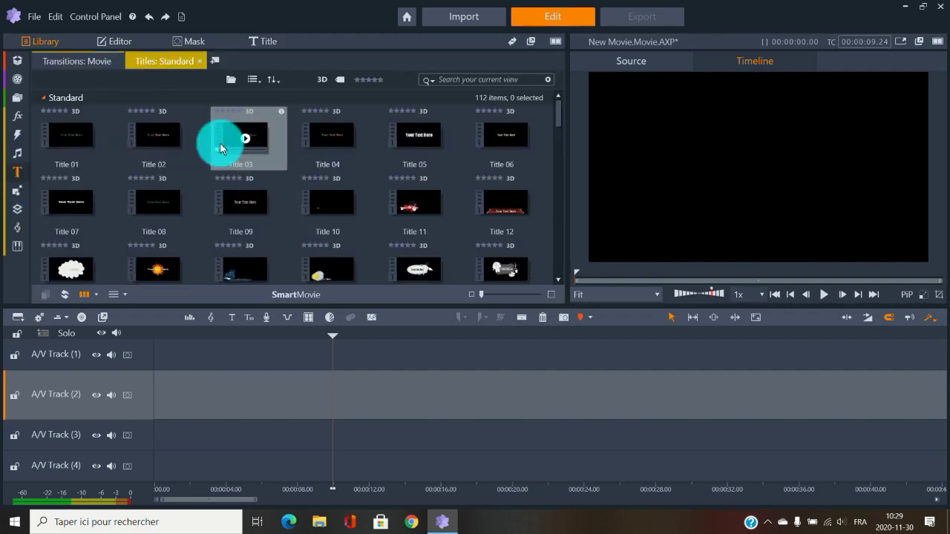
mouse_move(15, 197)
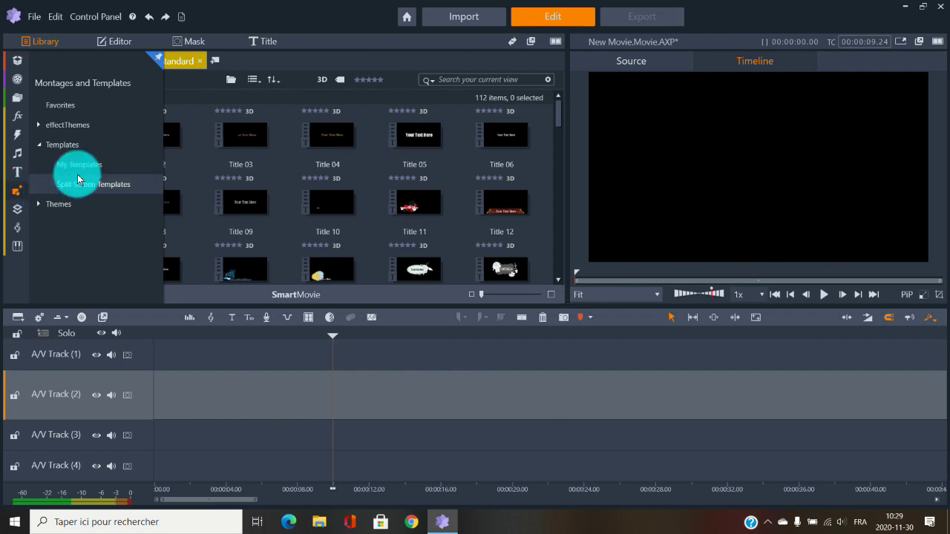
left_click(37, 205)
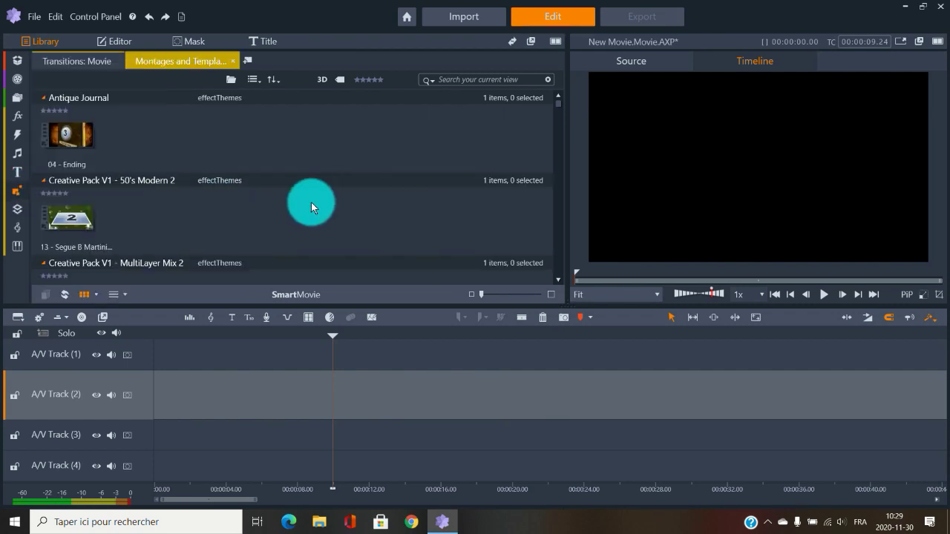
left_click(74, 139)
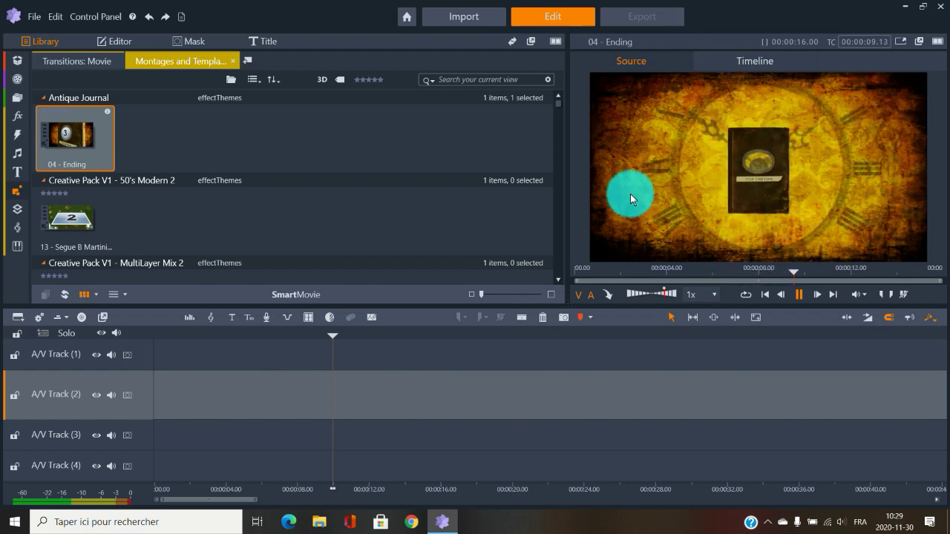
Step: Place the 04 - Ending montage at the start of A/V Track (2)
left_click_drag(94, 138, 181, 382)
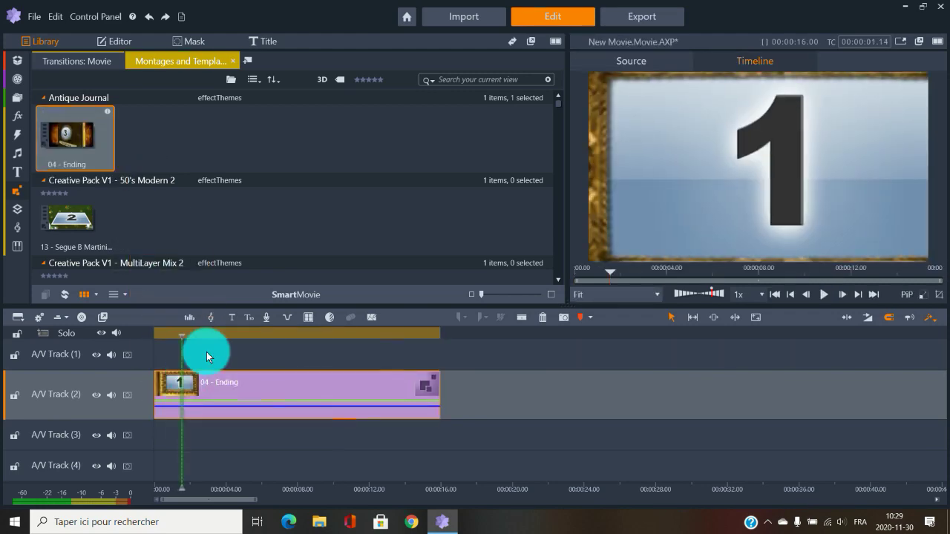
scroll(258, 183, "down", 5)
scroll(258, 193, "down", 8)
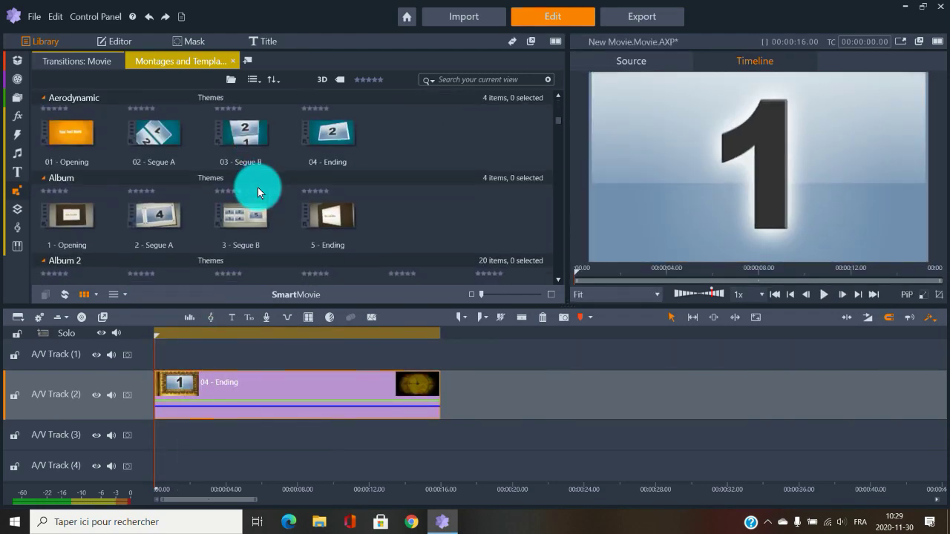
scroll(215, 197, "down", 8)
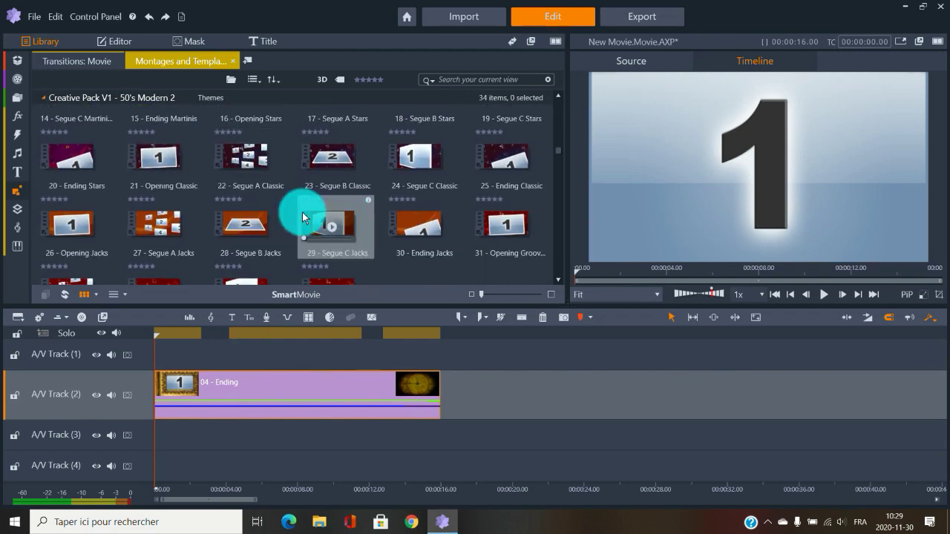
Step: Set the 04 - Ending montage's Text 1 to 'the end' in the Montage Editor
double_click(276, 388)
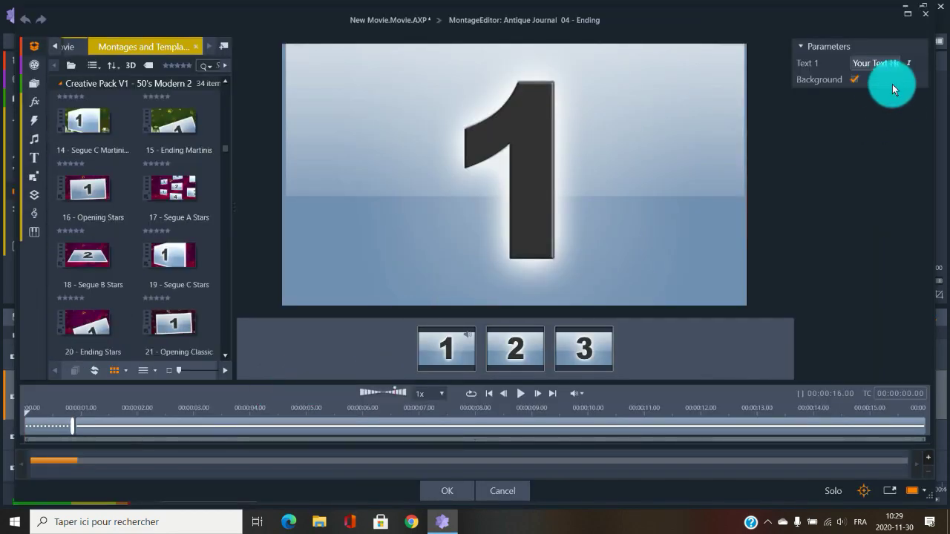
left_click(854, 80)
triple_click(872, 67)
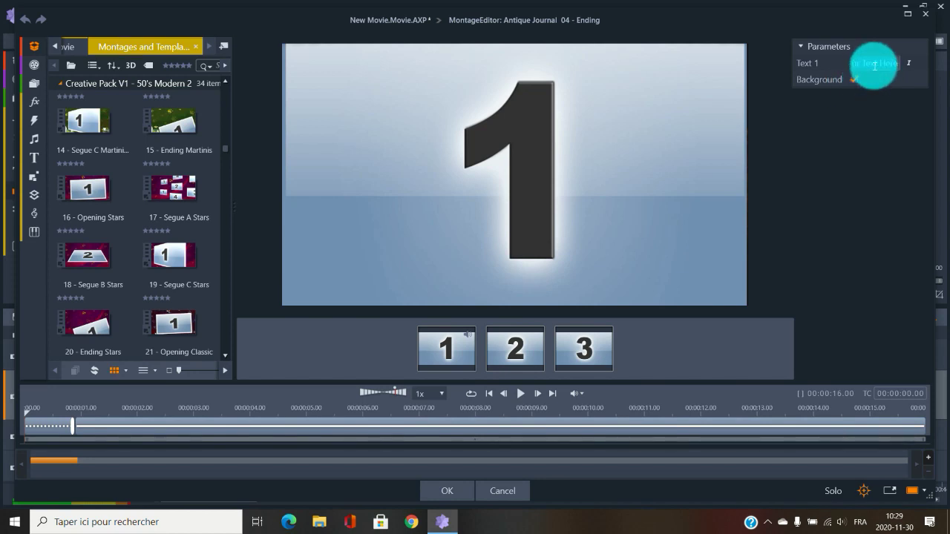
type("the end")
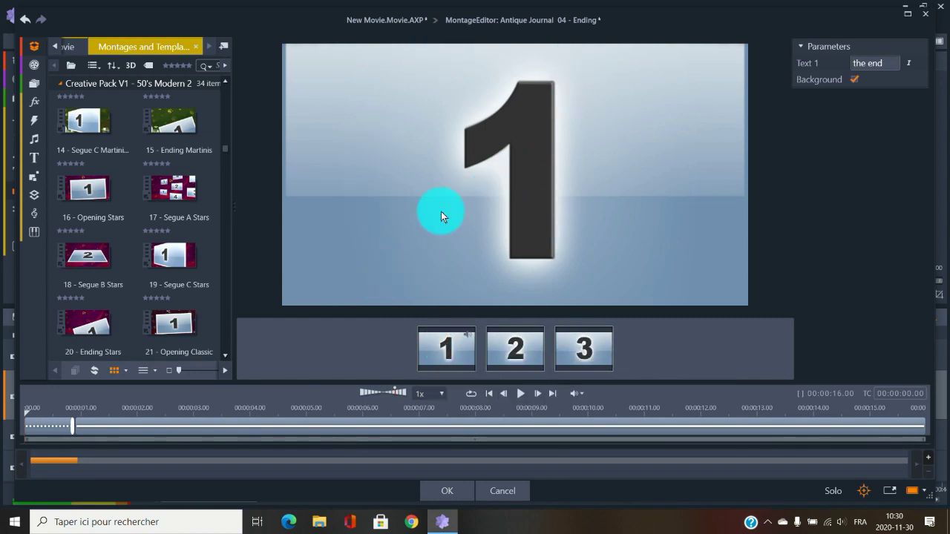
left_click(34, 81)
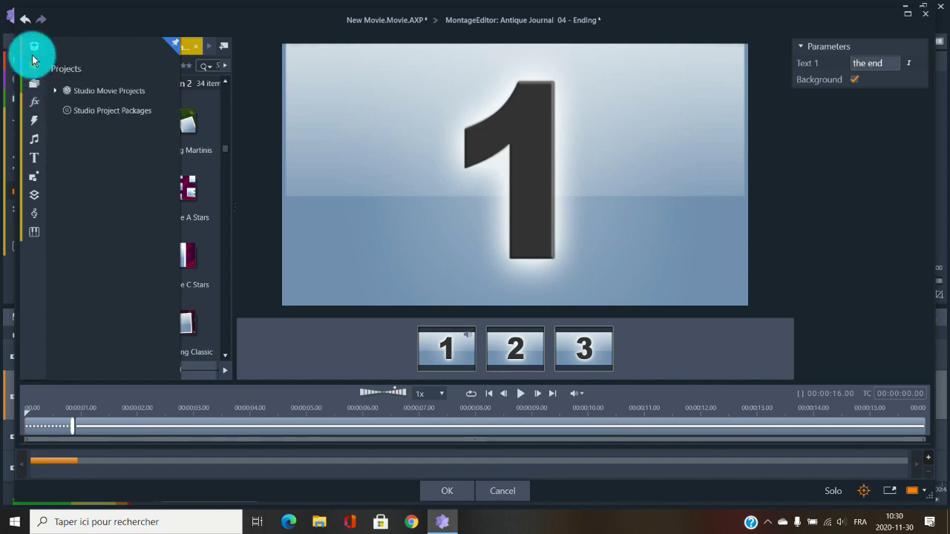
Step: Put Beach.mp4 into the first slot of the Ending montage
mouse_move(38, 65)
mouse_move(35, 47)
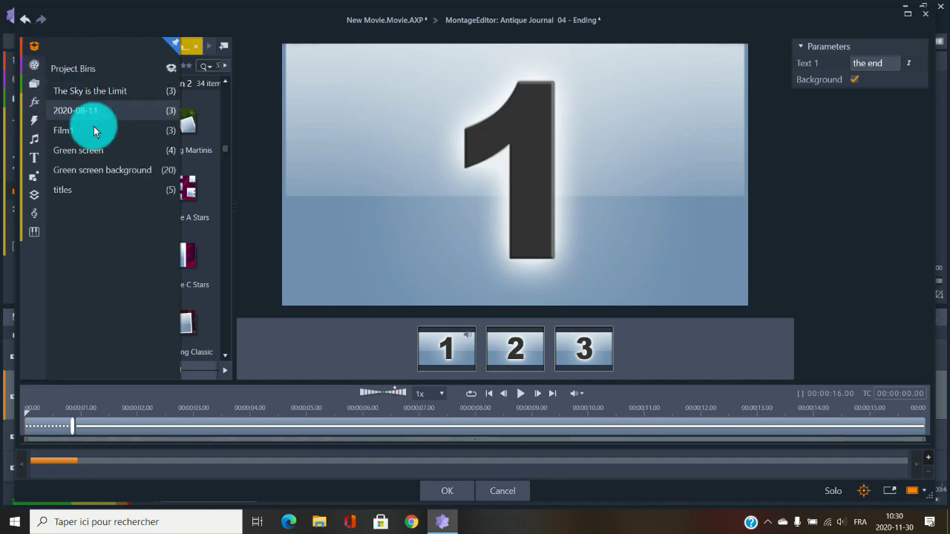
left_click(84, 189)
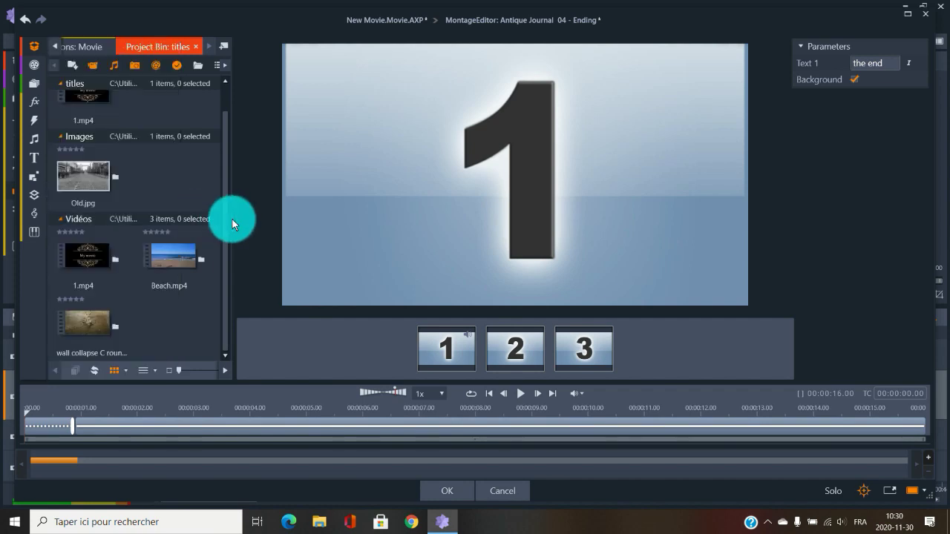
left_click_drag(174, 244, 445, 355)
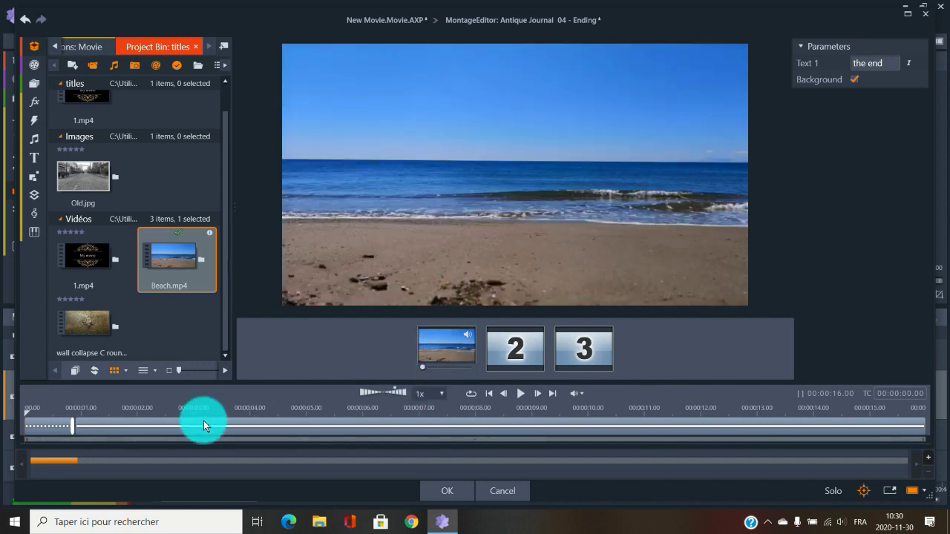
left_click_drag(25, 409, 53, 409)
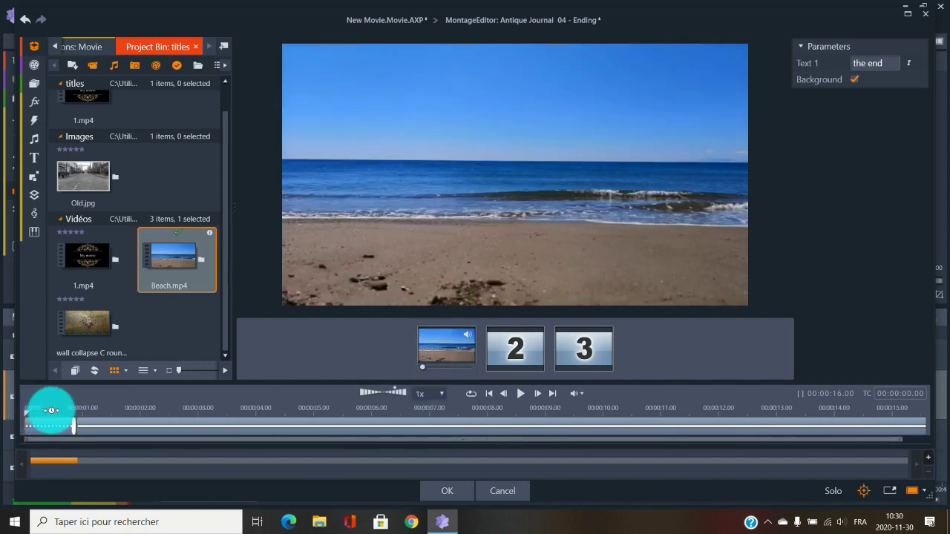
left_click_drag(168, 277, 72, 191)
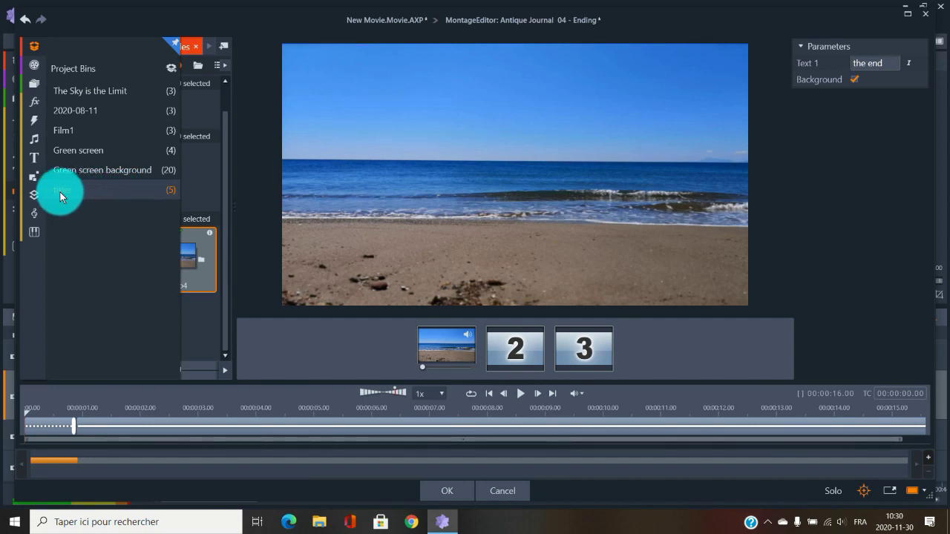
Step: Fill slots two and three with 1.mp4 and Old.jpg, preview, then cancel the montage
left_click_drag(60, 192, 59, 192)
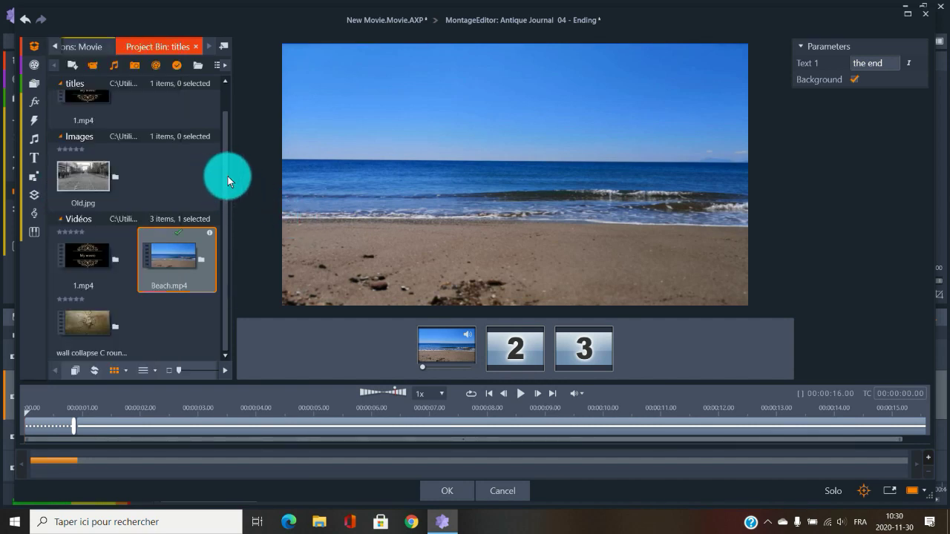
mouse_move(111, 257)
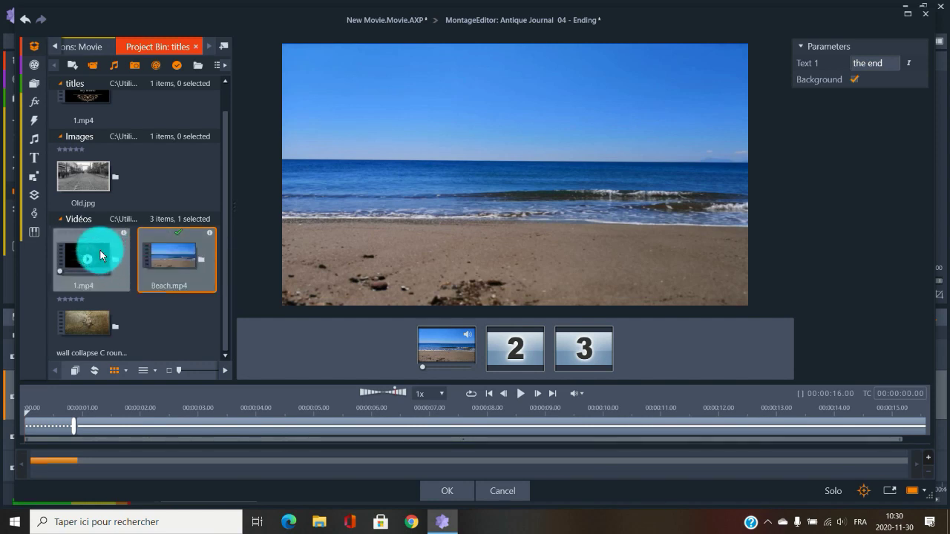
left_click_drag(87, 255, 512, 341)
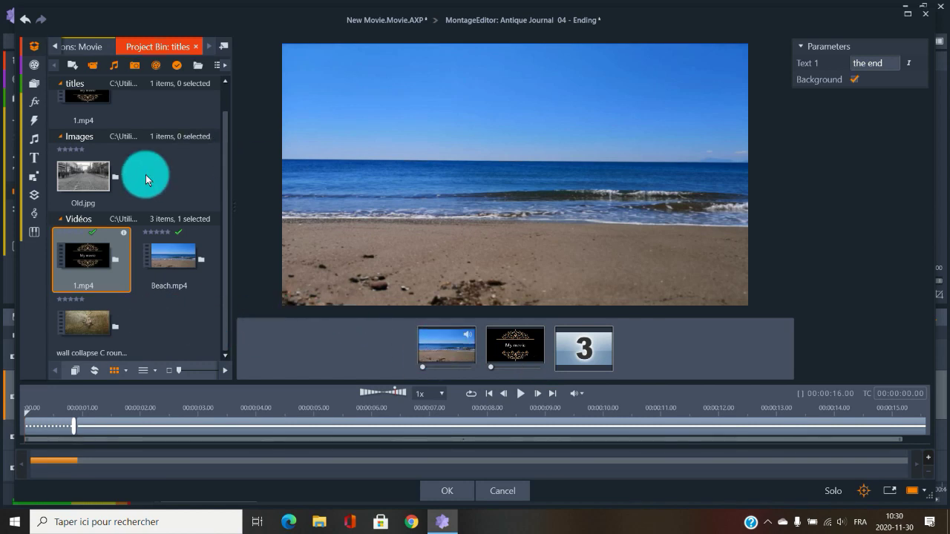
right_click(115, 174)
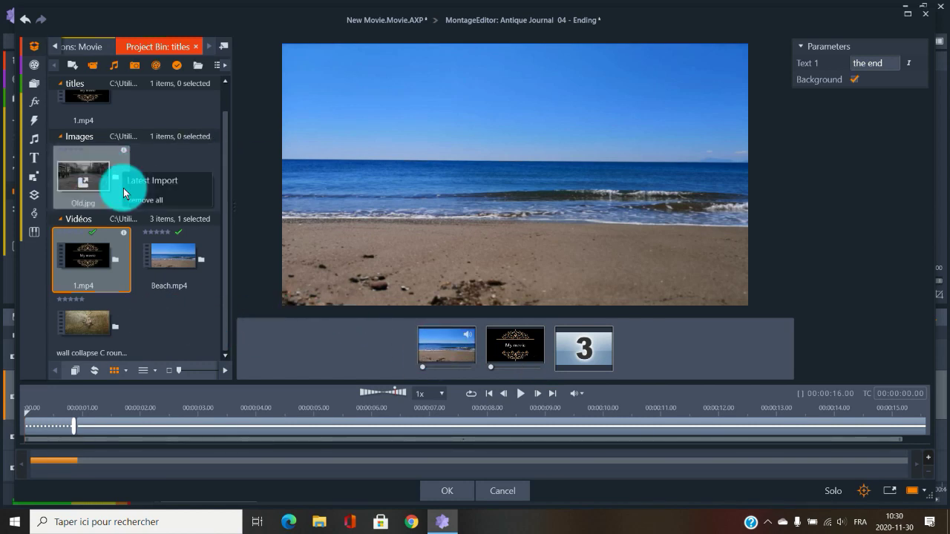
left_click(85, 170)
left_click_drag(85, 170, 590, 345)
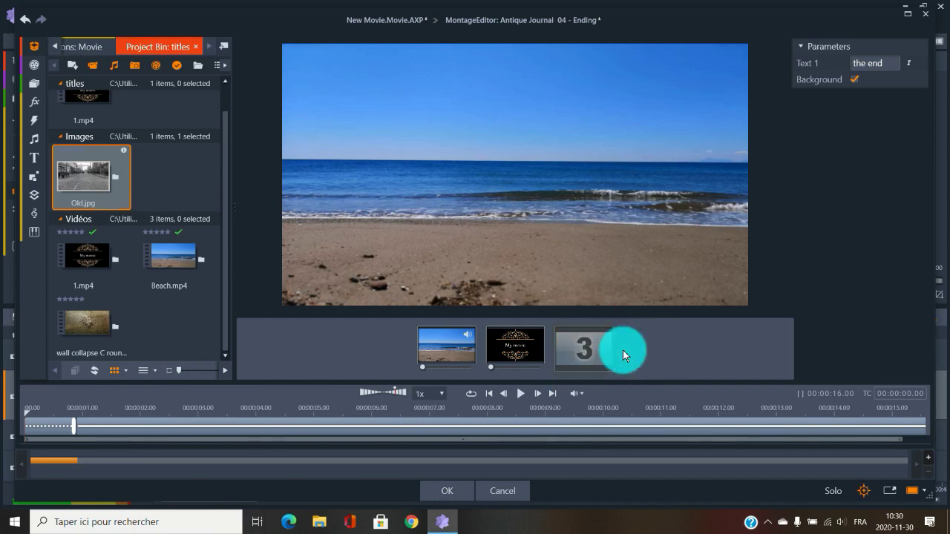
left_click(520, 395)
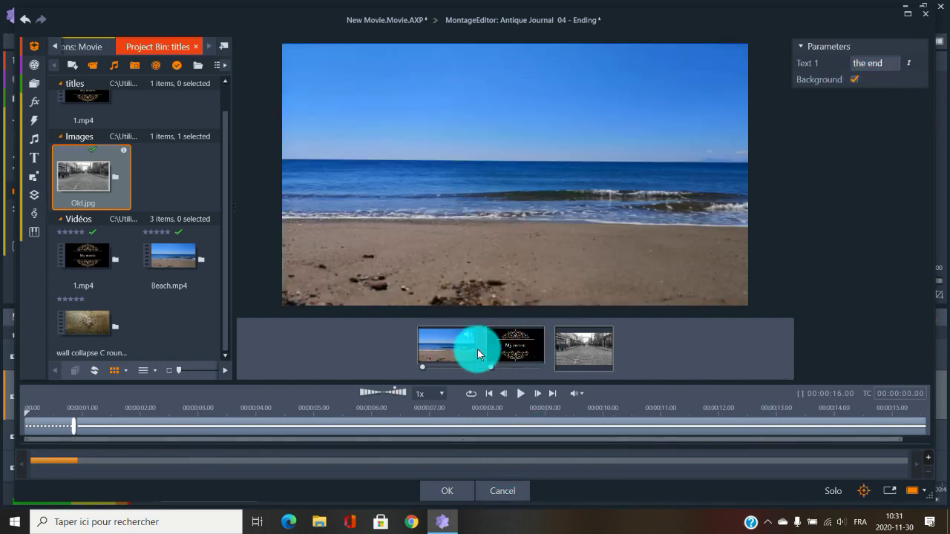
left_click(519, 492)
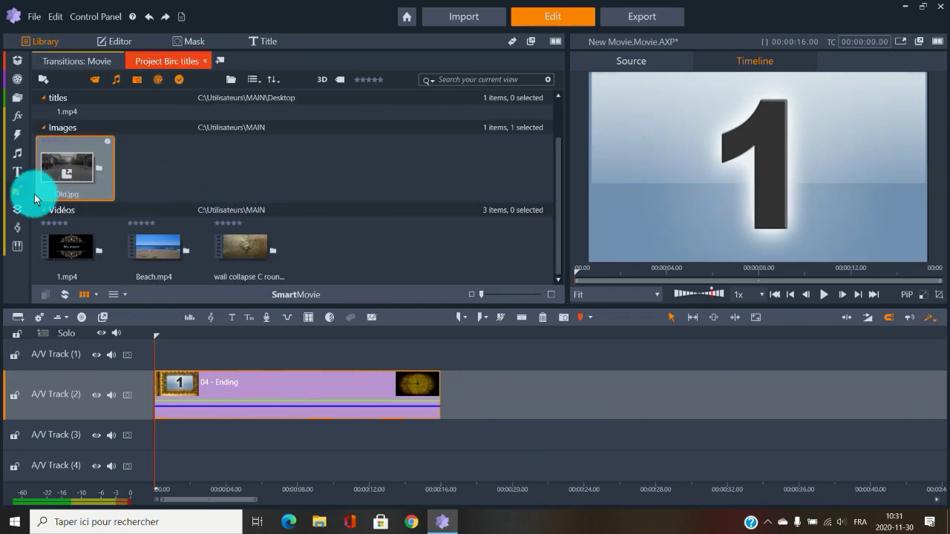
Step: Preview the Creative Pack V1 - Island templates 02 - Segue A and 04 - Ending
mouse_move(21, 191)
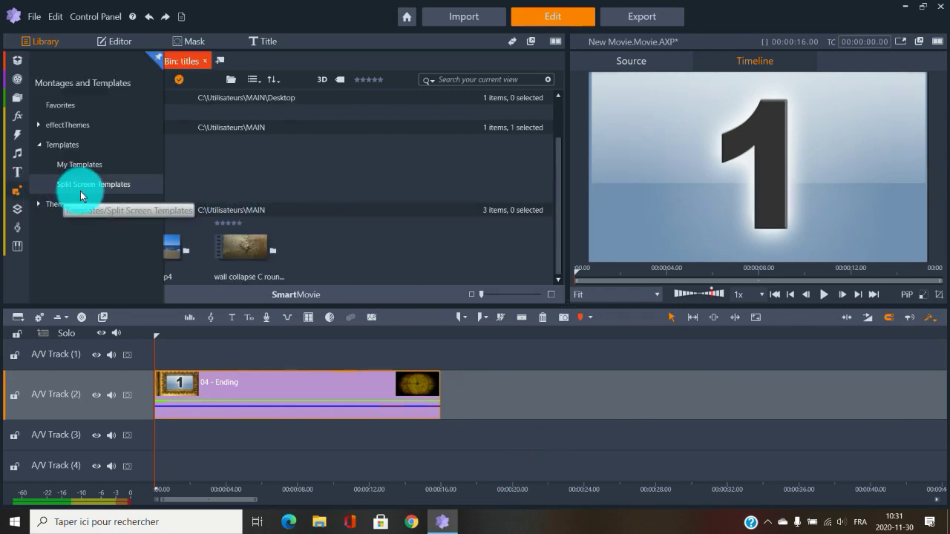
left_click(38, 204)
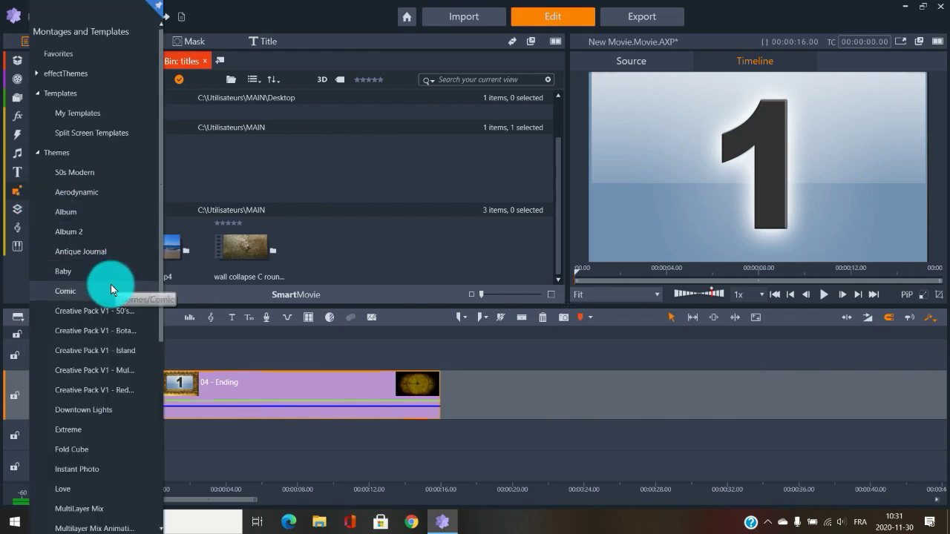
scroll(110, 284, "down", 2)
left_click(96, 261)
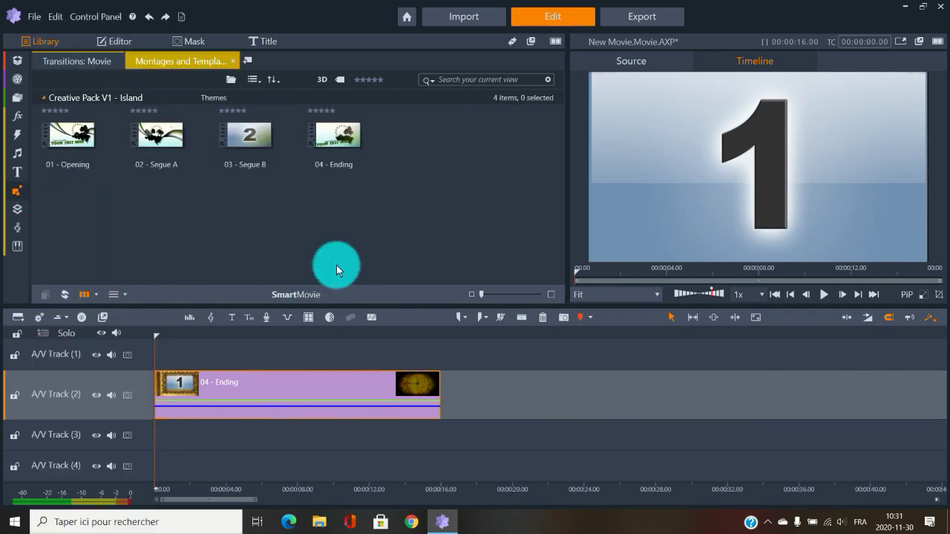
left_click(160, 136)
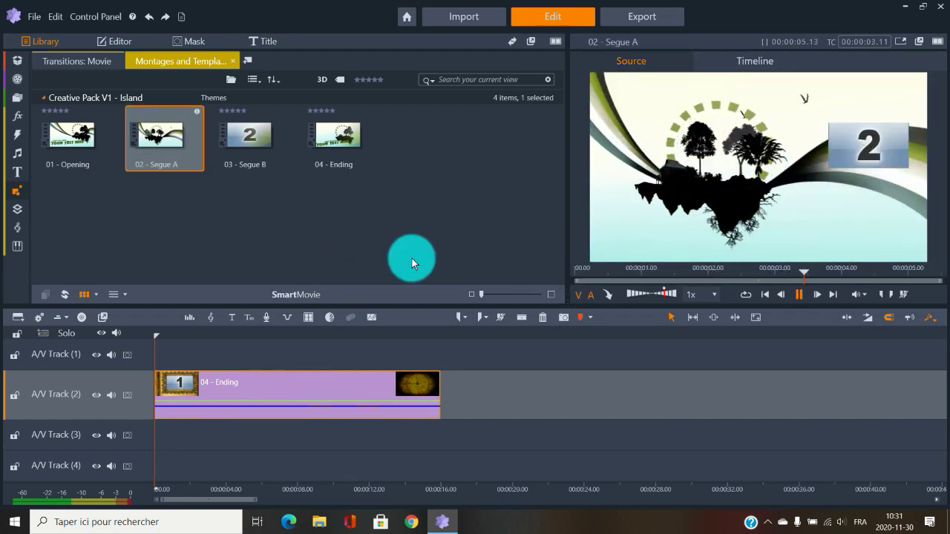
left_click(336, 142)
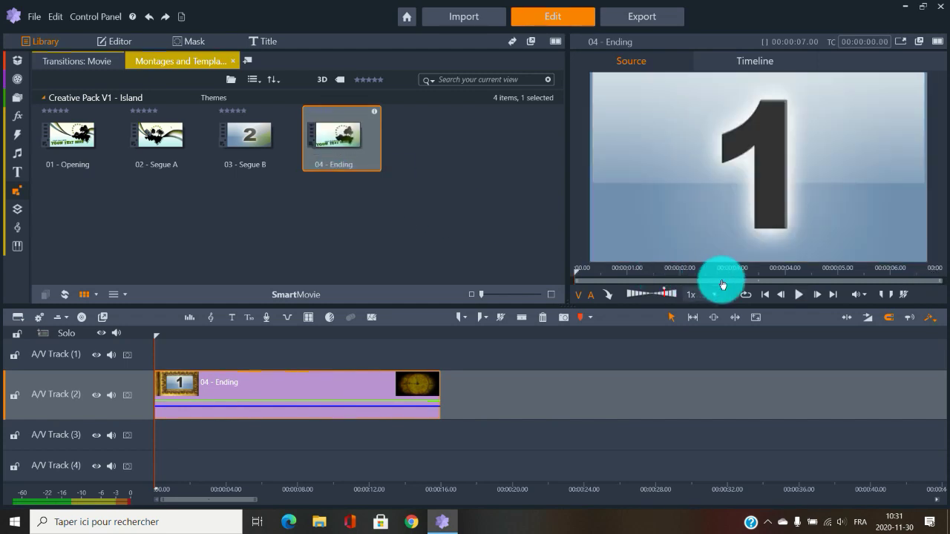
left_click(341, 139)
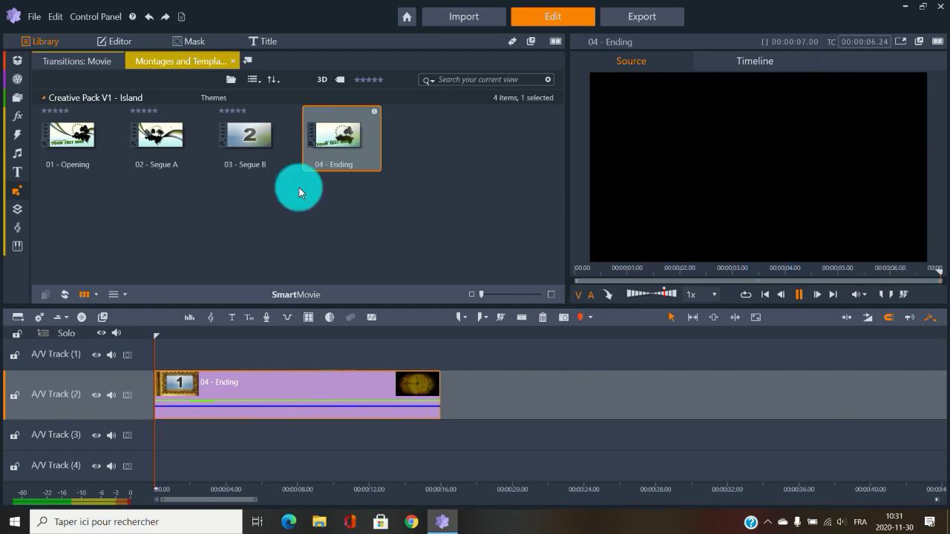
Step: Preview Extreme's 03 - Segue B and Video Text 2, then delete the 04 - Ending clip
left_click(17, 192)
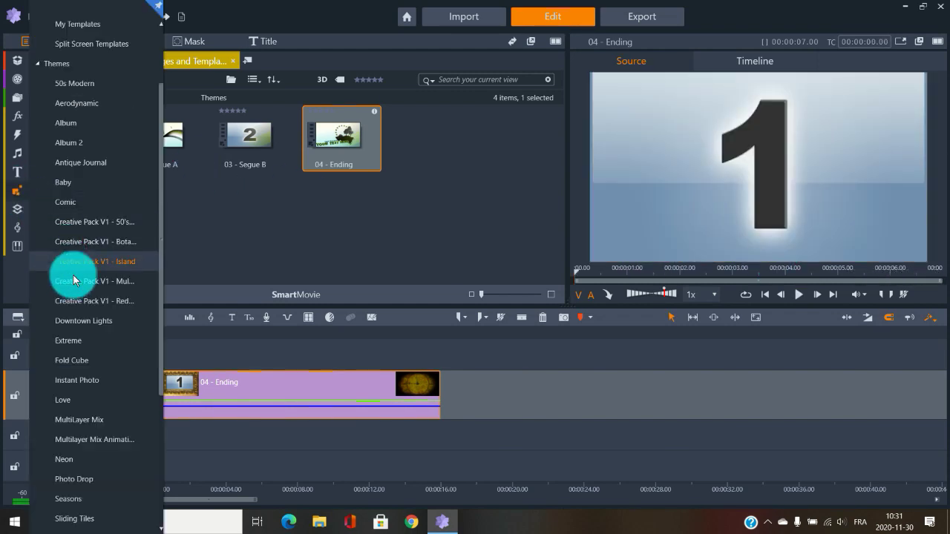
left_click(85, 344)
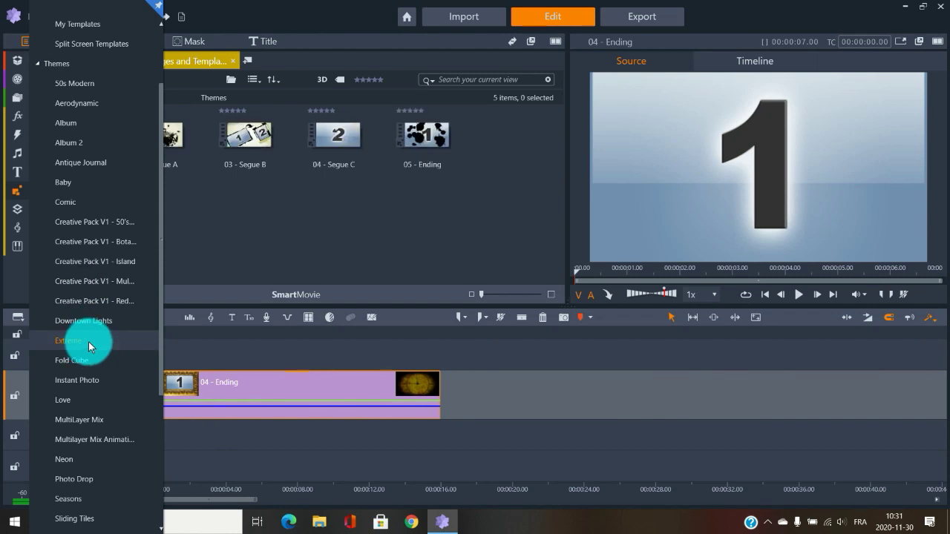
left_click(249, 137)
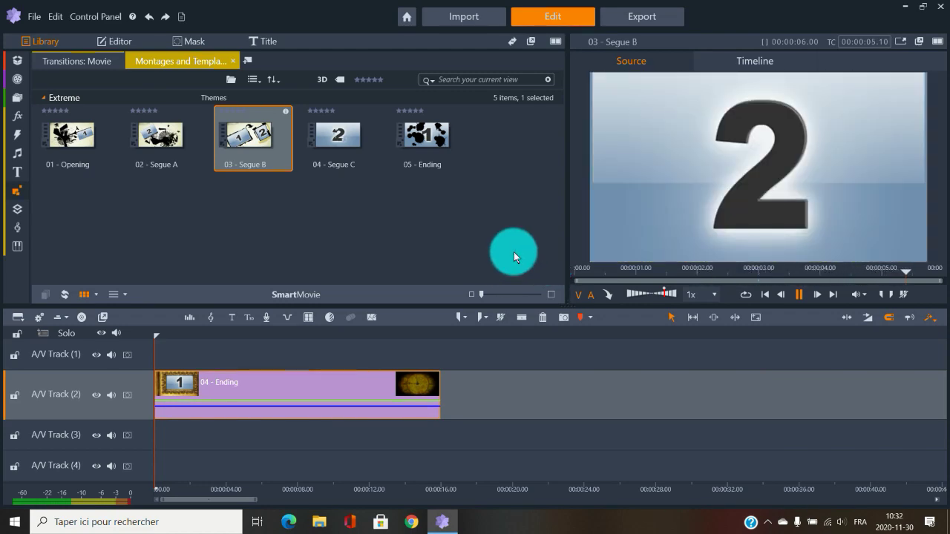
left_click(18, 191)
scroll(108, 258, "down", 3)
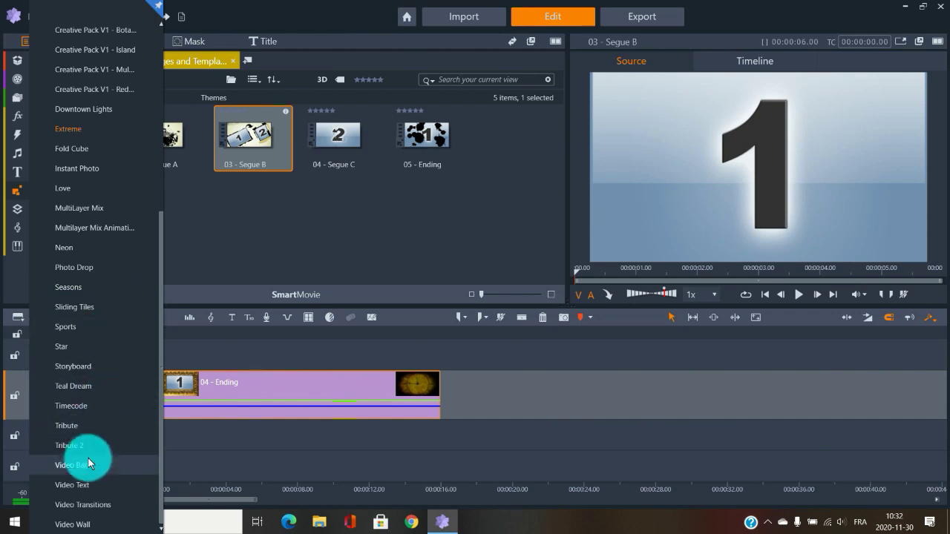
left_click(77, 482)
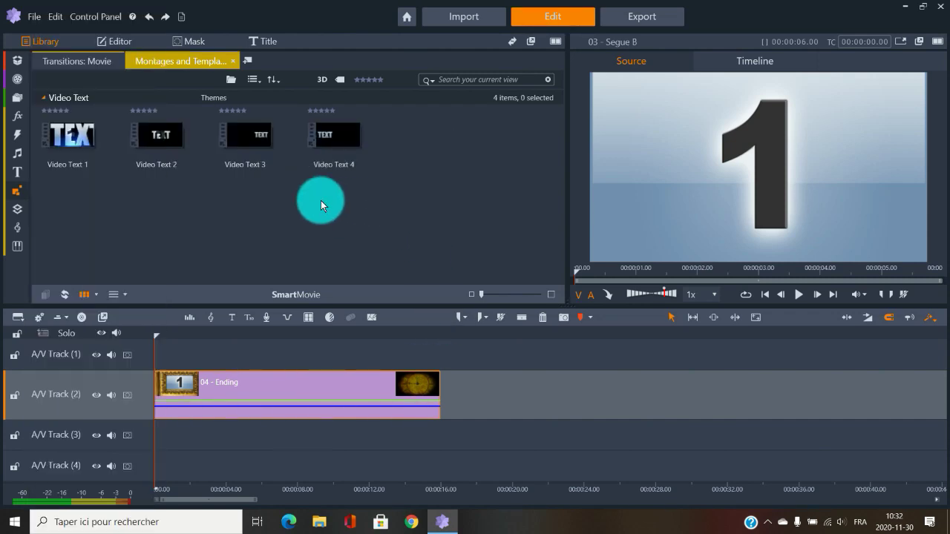
left_click(158, 141)
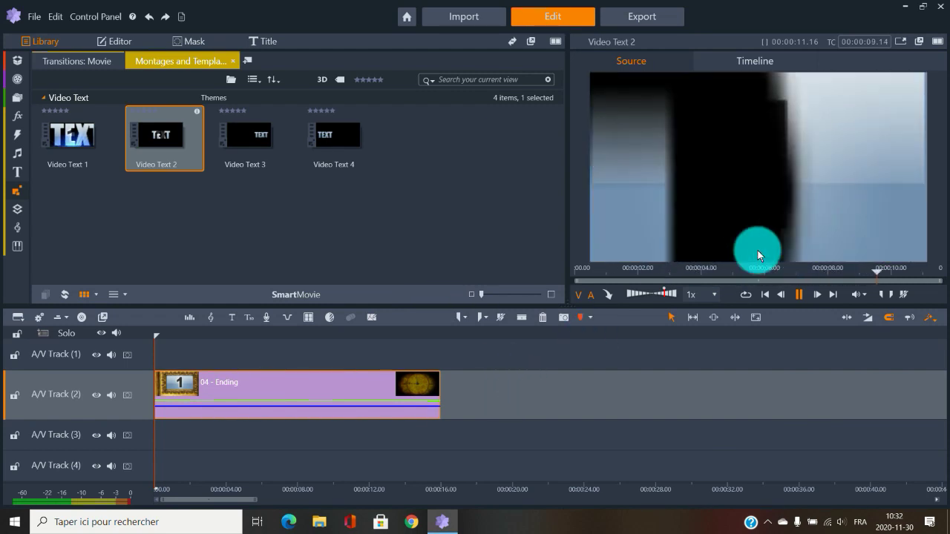
left_click_drag(384, 418, 383, 417)
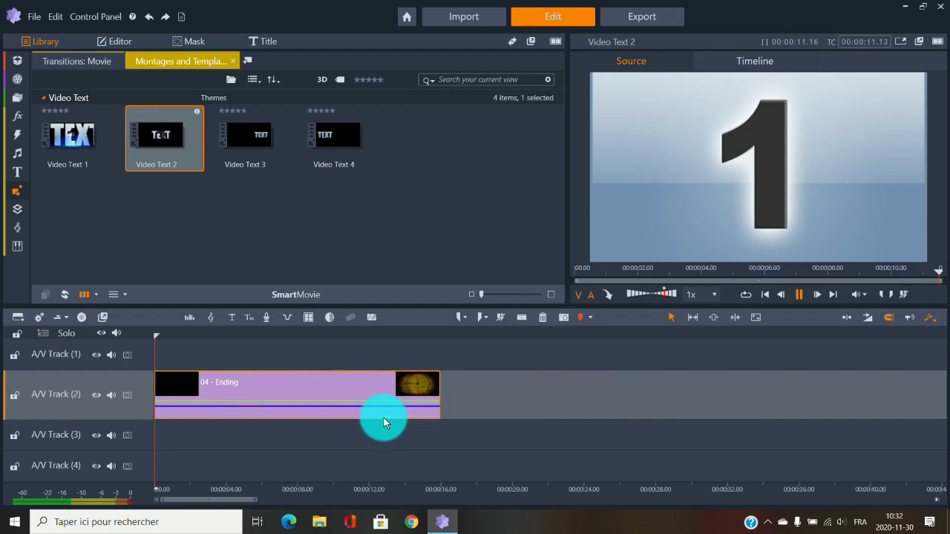
key("ctrl+z")
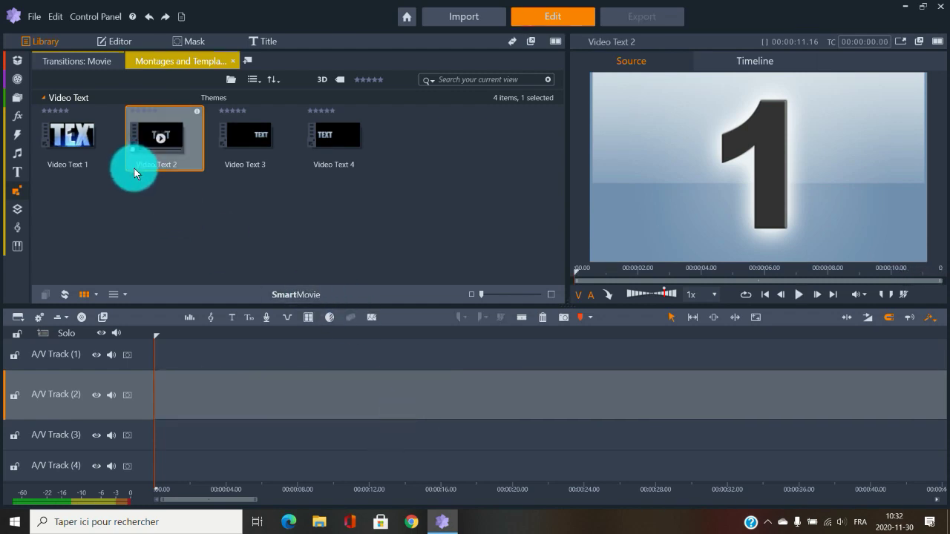
Step: Create a 'My movie' title on A/V Track (2) and stretch it to about 8 seconds
left_click(233, 318)
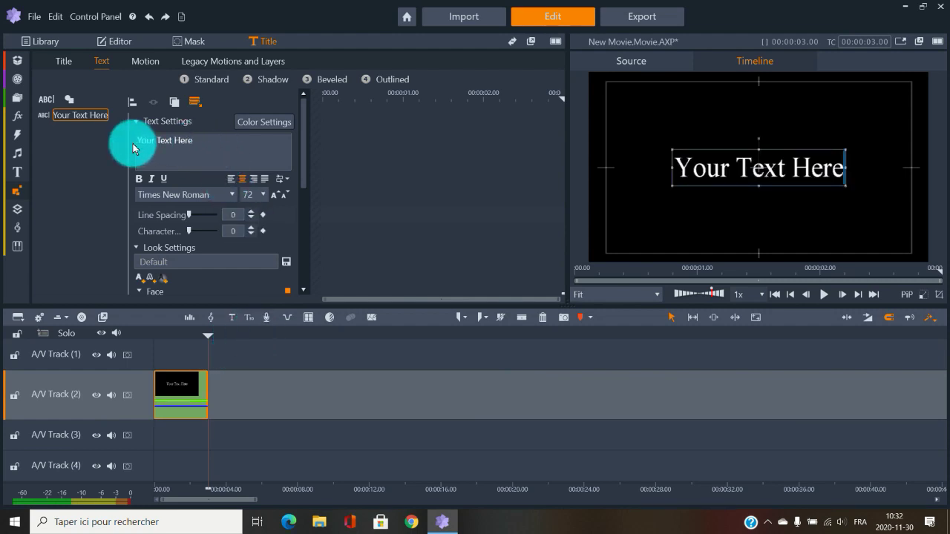
left_click_drag(215, 147, 121, 148)
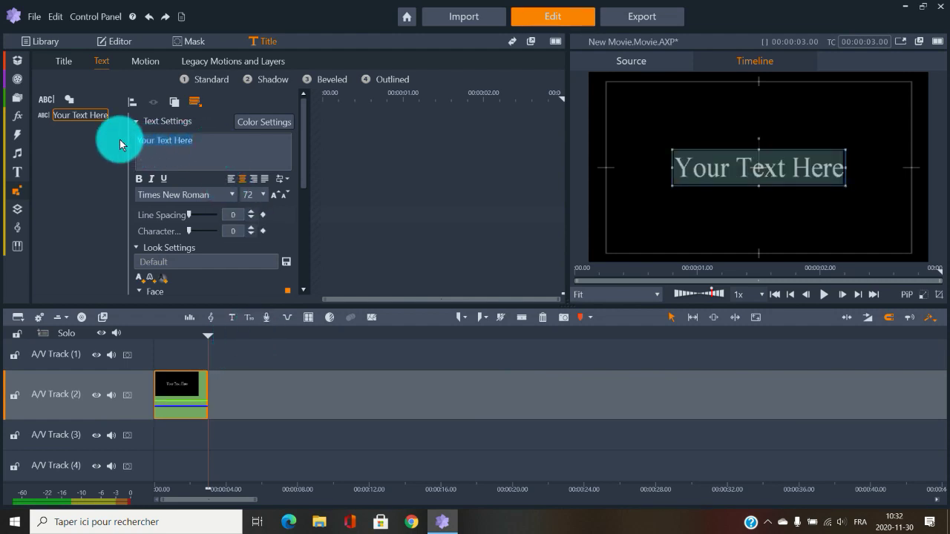
type("My movie")
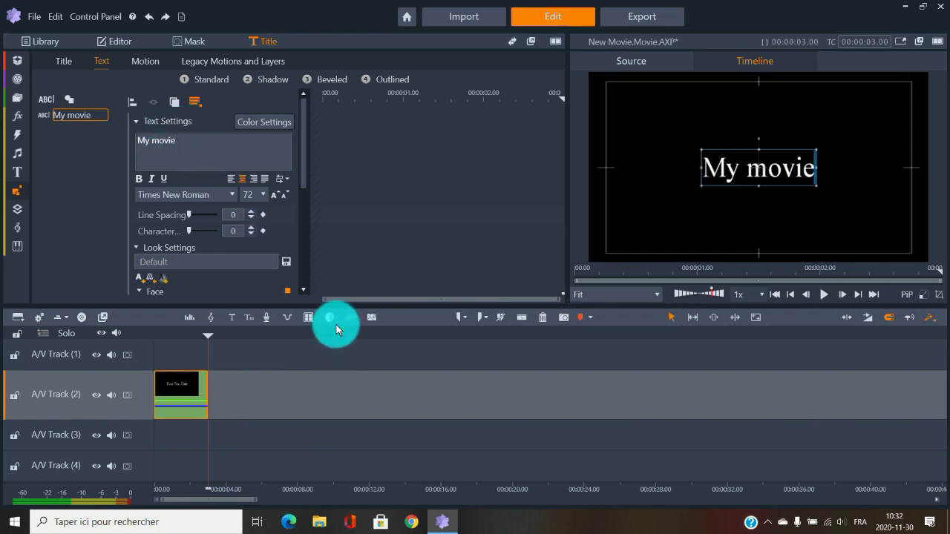
left_click_drag(207, 381, 311, 388)
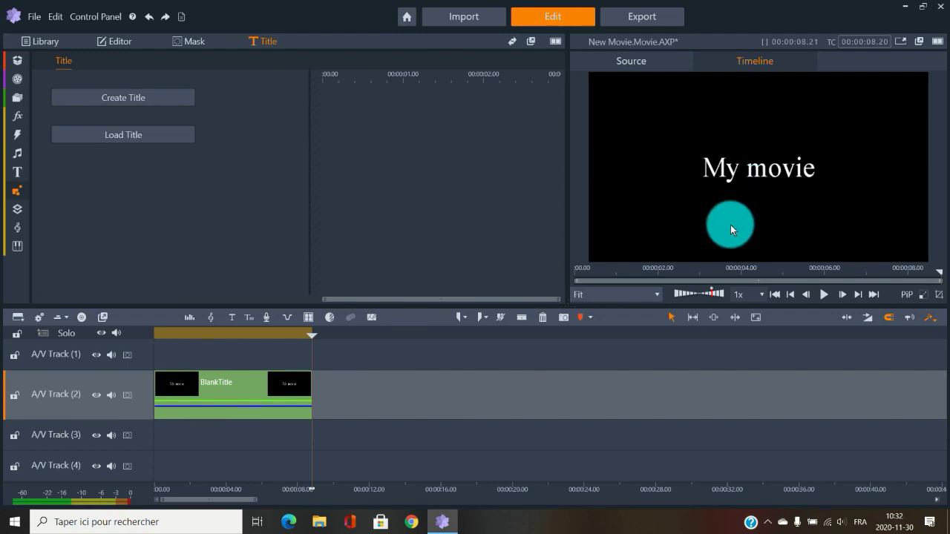
mouse_move(27, 205)
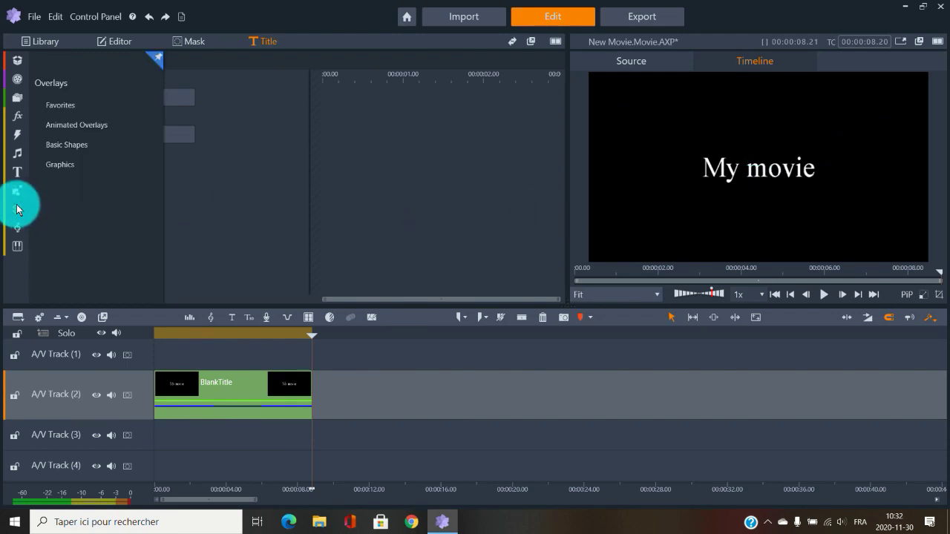
Step: Try the Branches 2 graphic overlay on A/V Track (1), then remove it
left_click(66, 164)
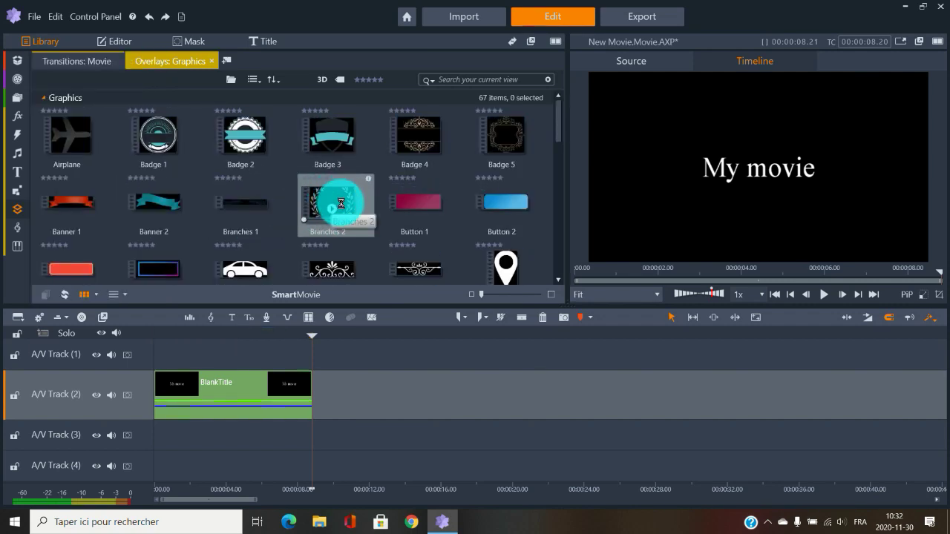
left_click_drag(340, 203, 311, 354)
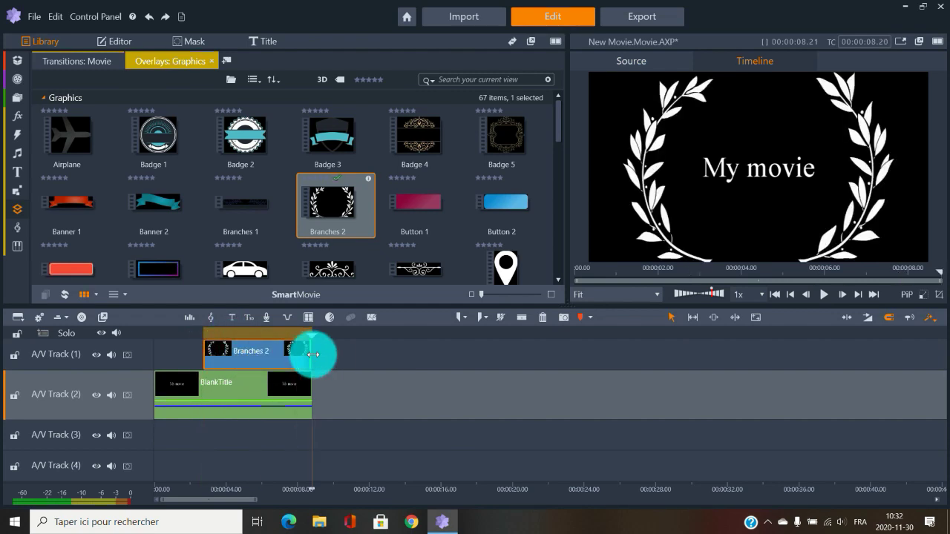
left_click_drag(228, 358, 159, 354)
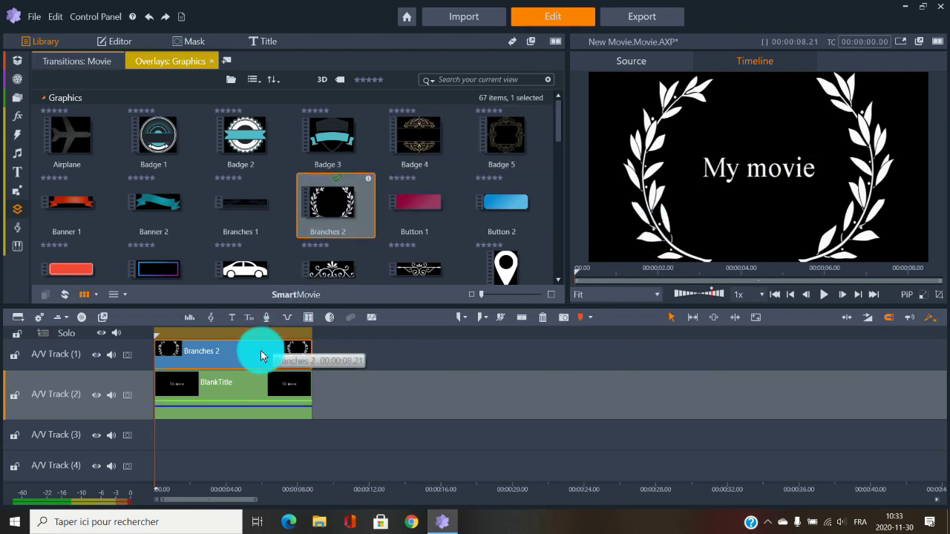
key("Delete")
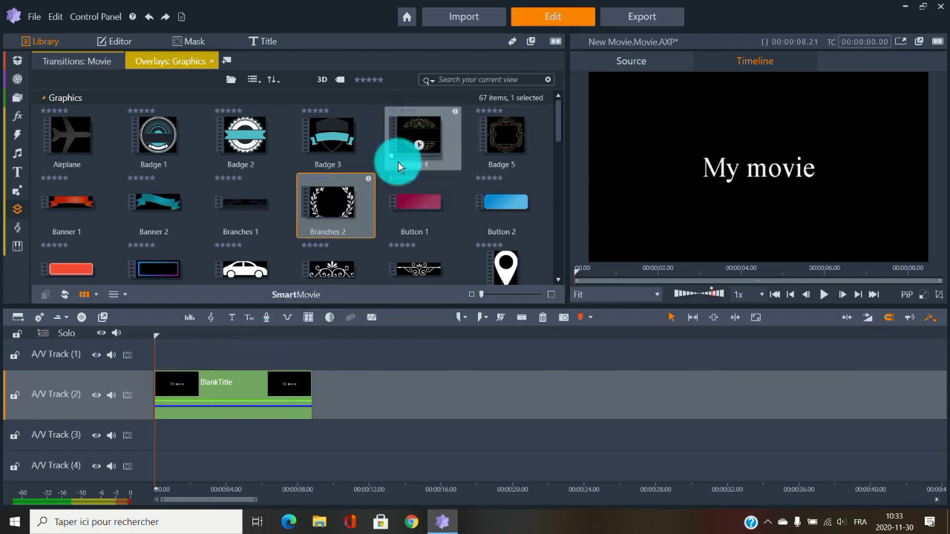
Step: Place Badge 4 at about 3 s, then delete all clips on the first two tracks
left_click_drag(398, 166, 213, 354)
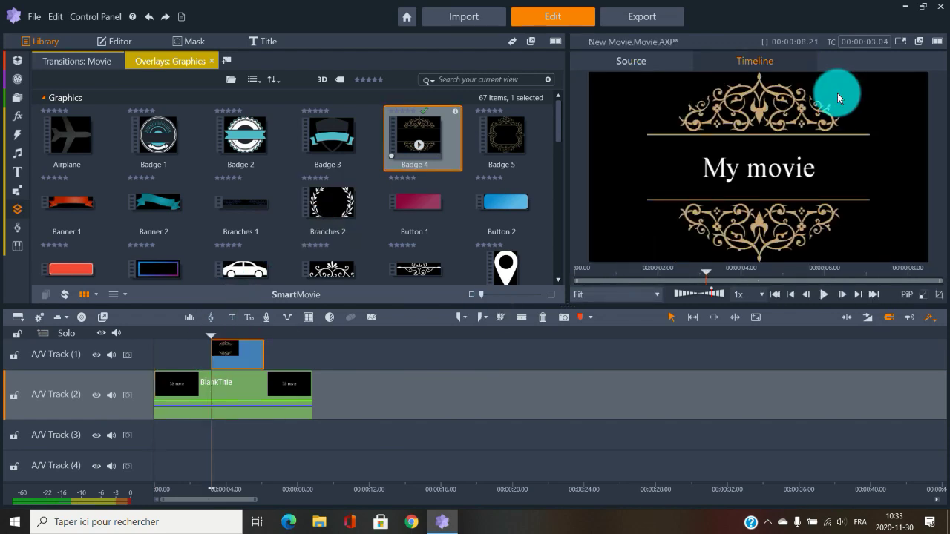
left_click_drag(349, 352, 221, 403)
key("Delete")
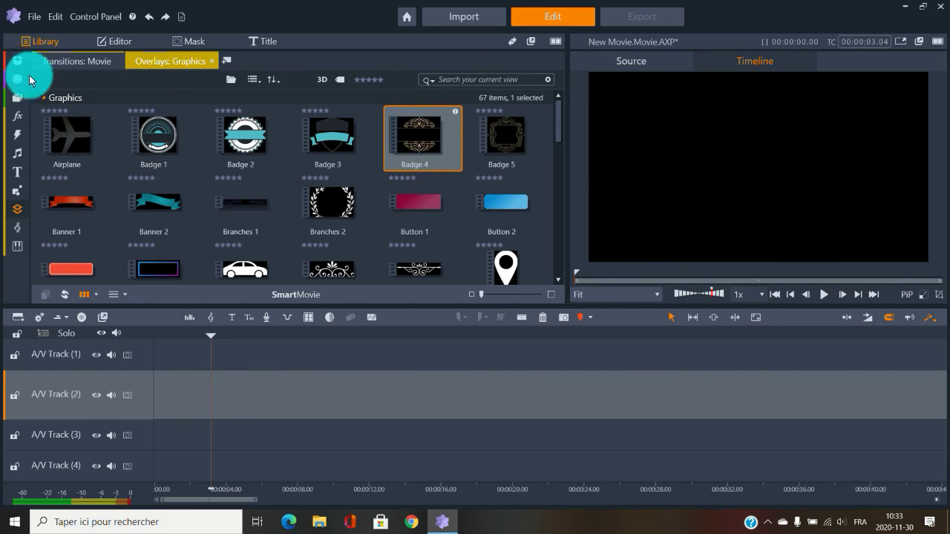
Step: Drag the wall collapse clip from the titles project bin onto A/V Track (2)
left_click(30, 80)
left_click(9, 68)
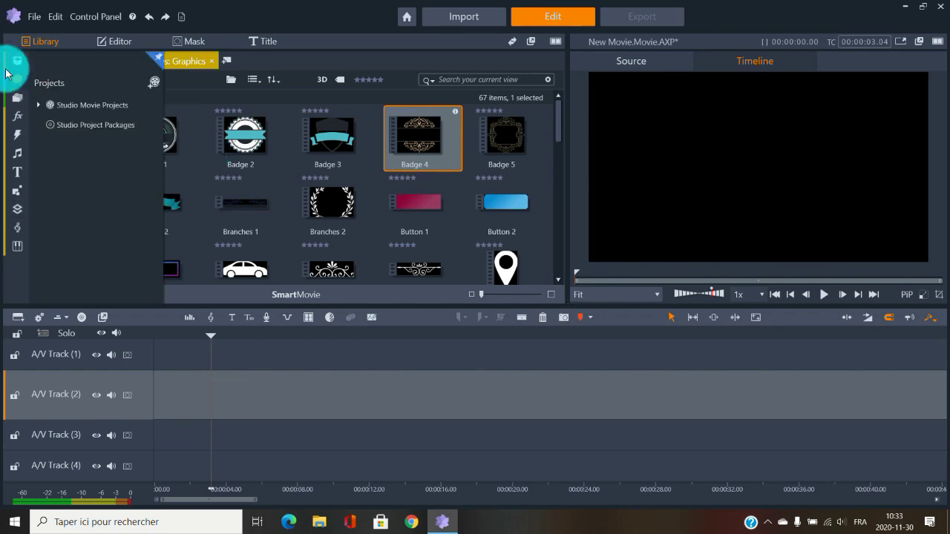
mouse_move(17, 63)
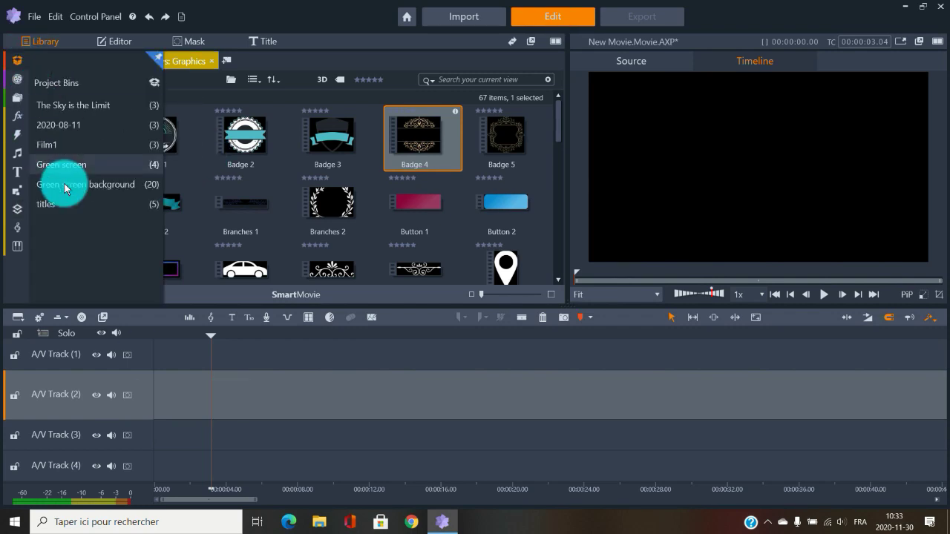
left_click(55, 203)
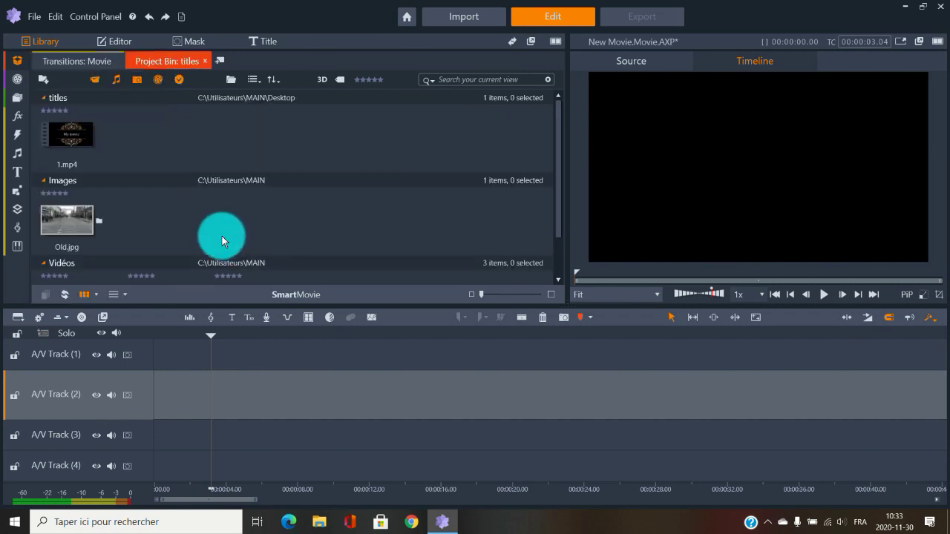
scroll(216, 236, "down", 1)
right_click(277, 247)
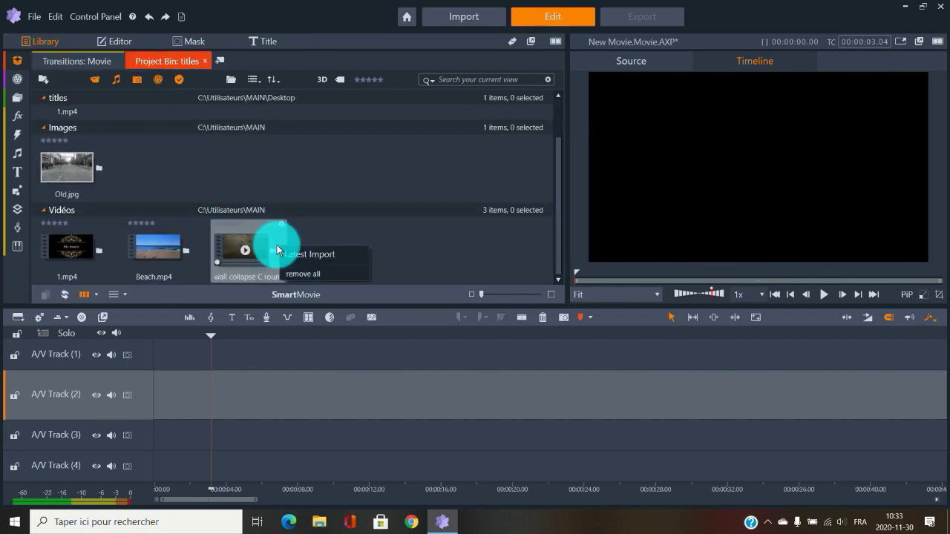
left_click_drag(246, 246, 236, 412)
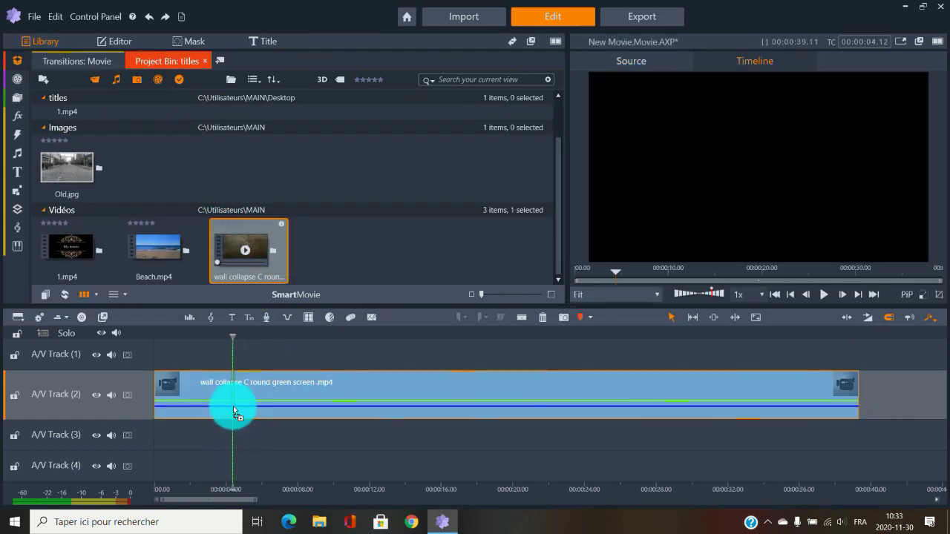
Step: Split the wall collapse clip with the razor and delete parts, keeping an 8-second piece
left_click_drag(304, 338, 509, 345)
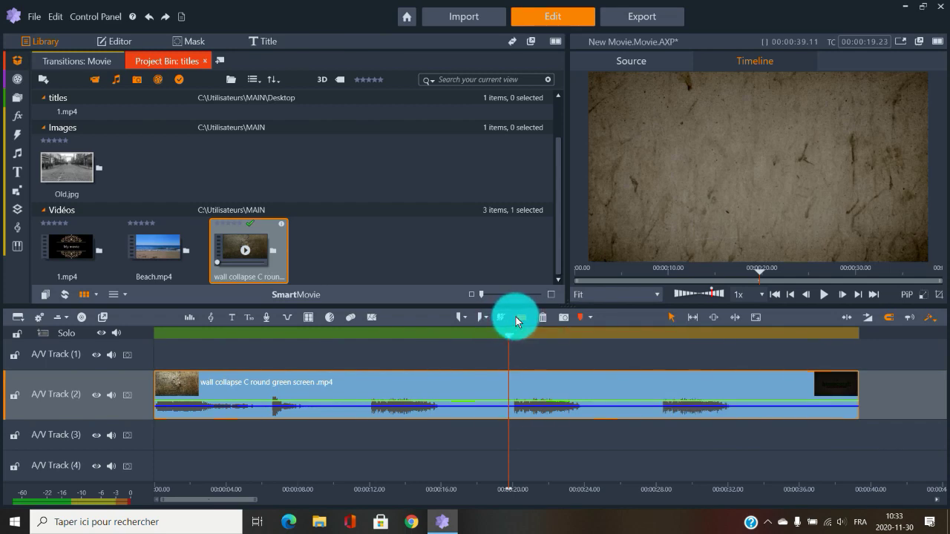
left_click(521, 319)
key("Home")
key("Delete")
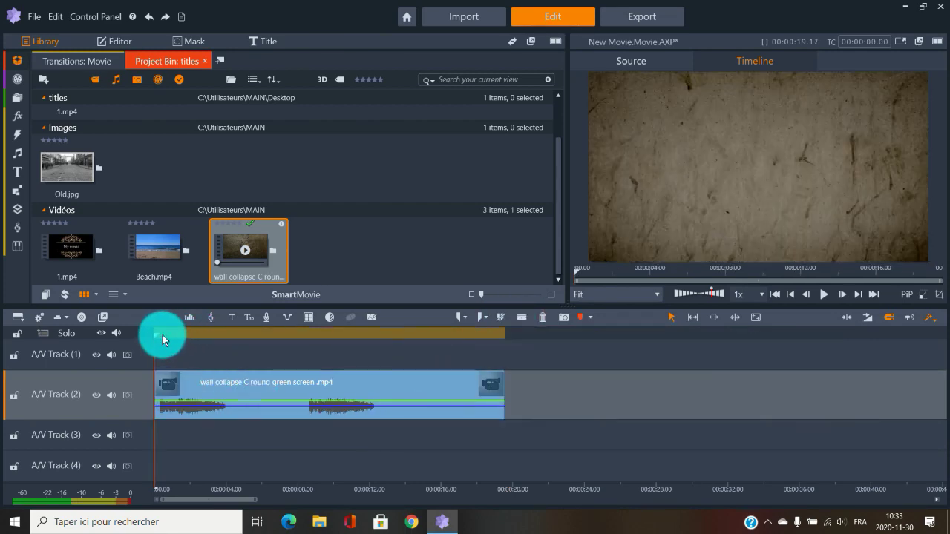
left_click_drag(159, 332, 303, 345)
left_click(519, 317)
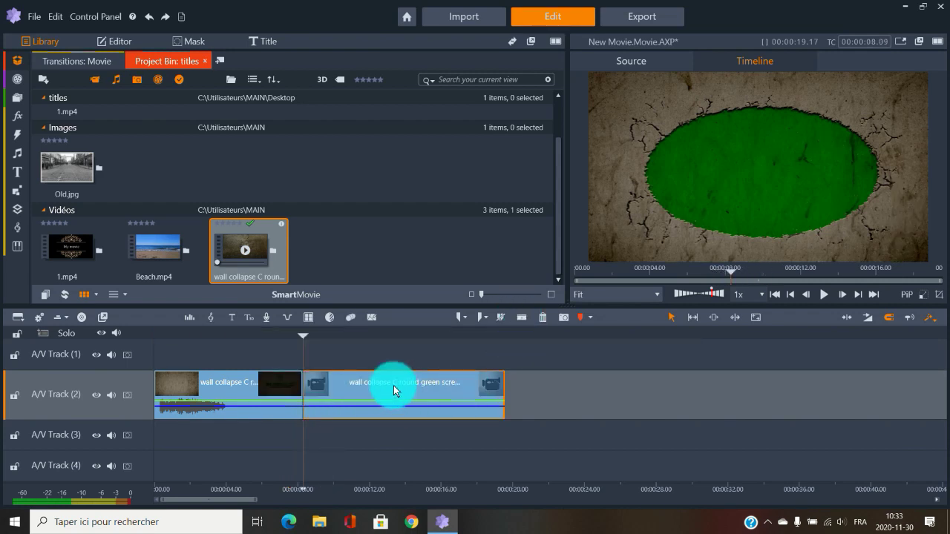
key("Delete")
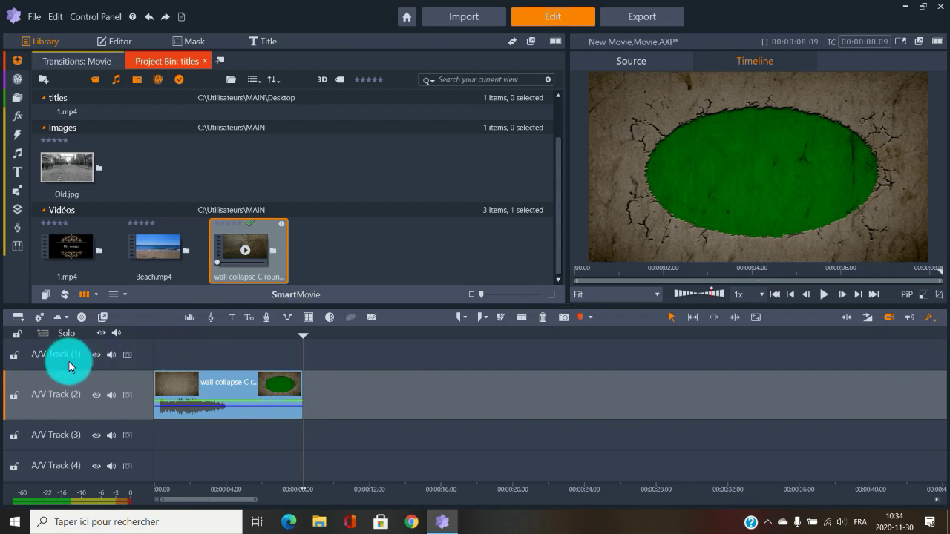
Step: Create a 'My movie' title on A/V Track (3) and move it to the timeline start
left_click(112, 426)
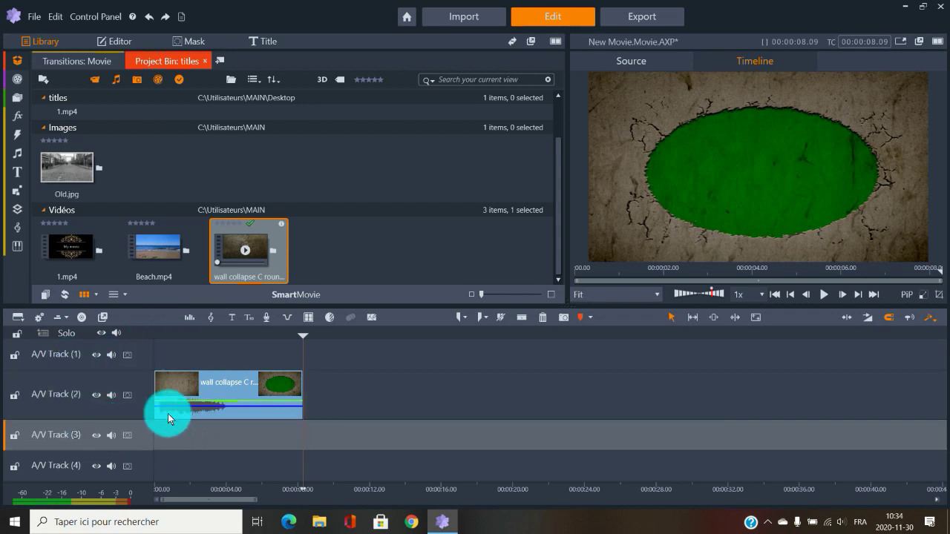
left_click(230, 317)
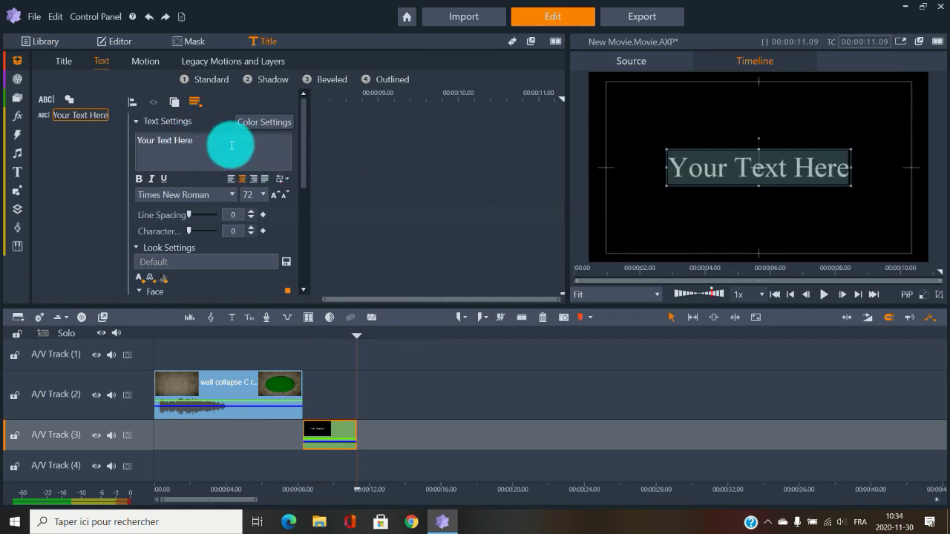
left_click_drag(227, 144, 127, 149)
type("My")
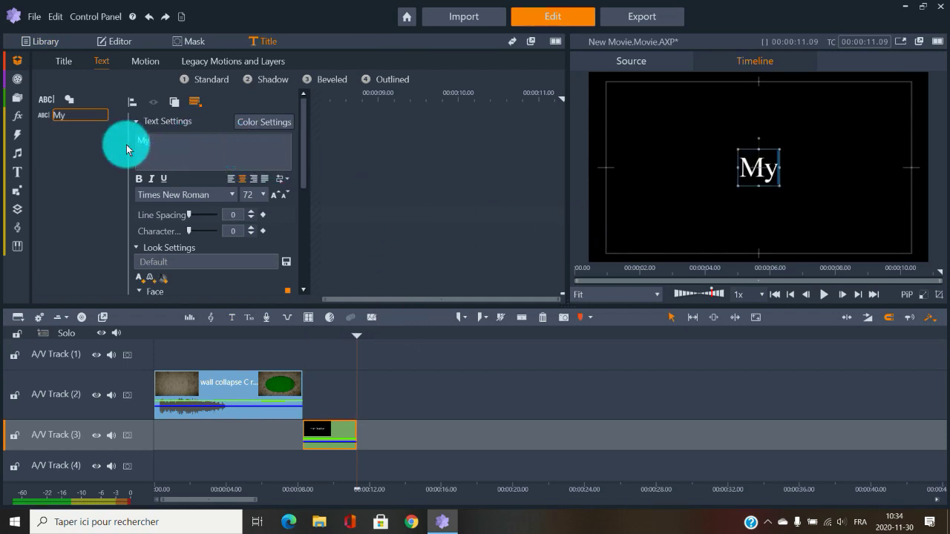
type(" movie")
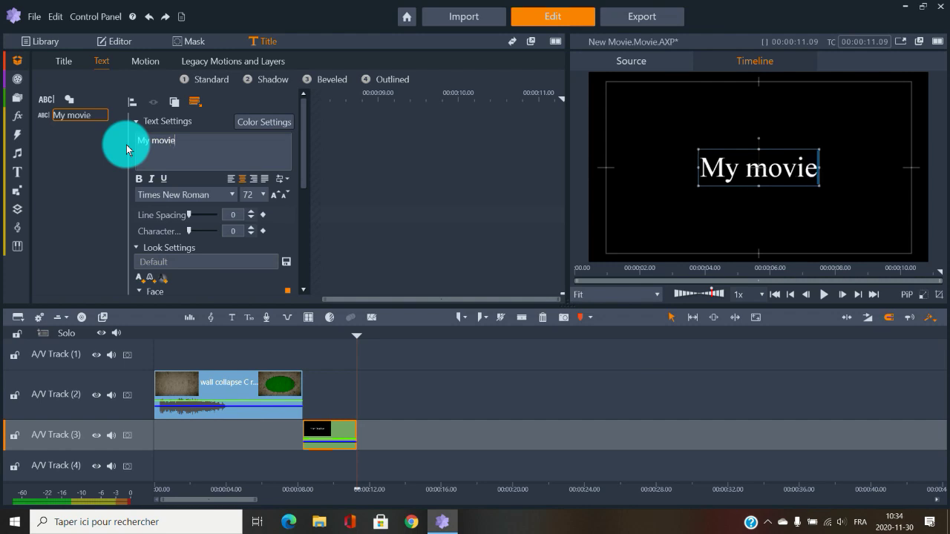
left_click_drag(337, 434, 293, 436)
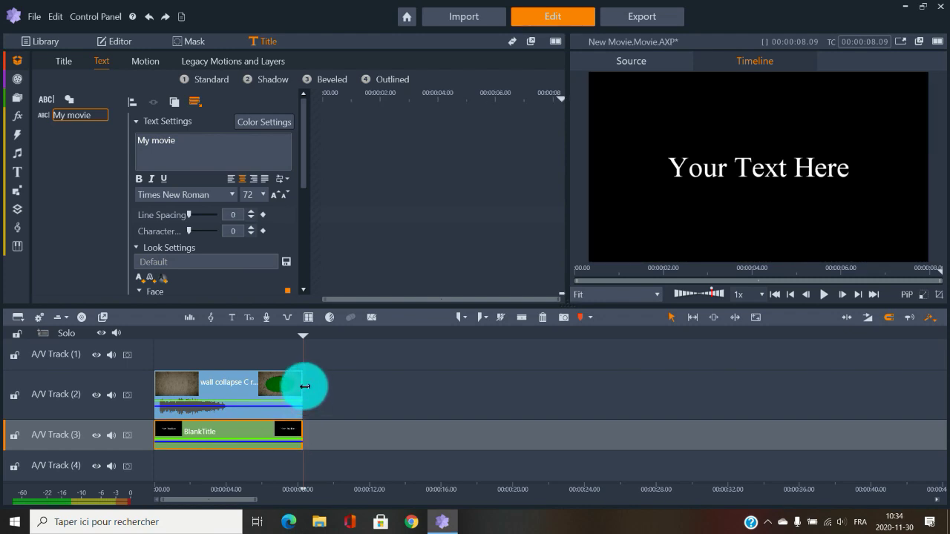
Step: Preview a frame partway through and select the wall collapse clip
left_click(238, 336)
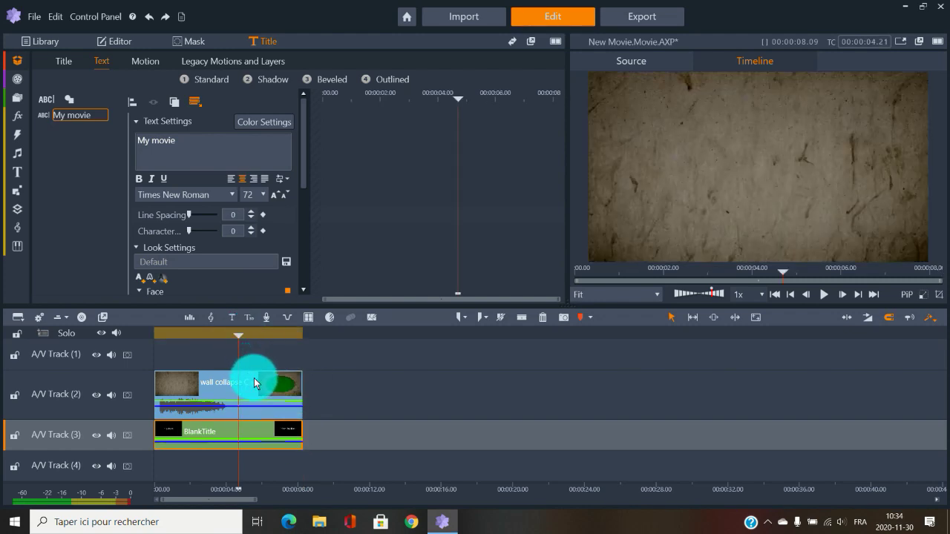
left_click(254, 378)
left_click(260, 339)
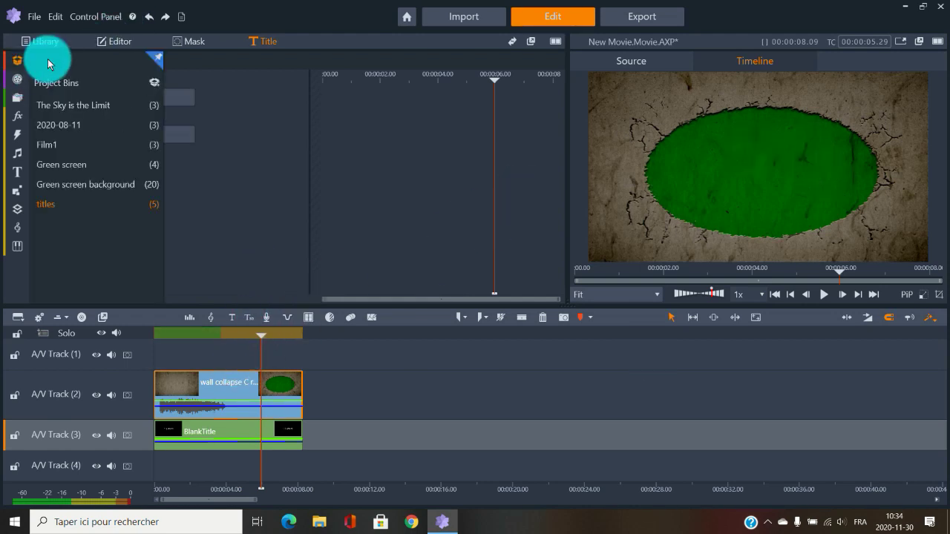
Step: Apply StudioChromaKeyer from Effect > Keyers to the wall clip and play from the start
left_click_drag(228, 385, 135, 69)
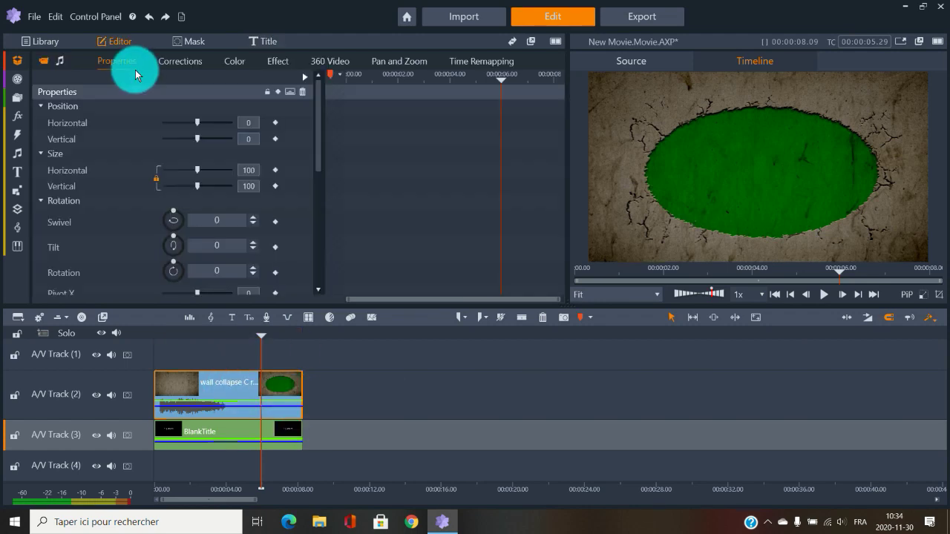
left_click(278, 63)
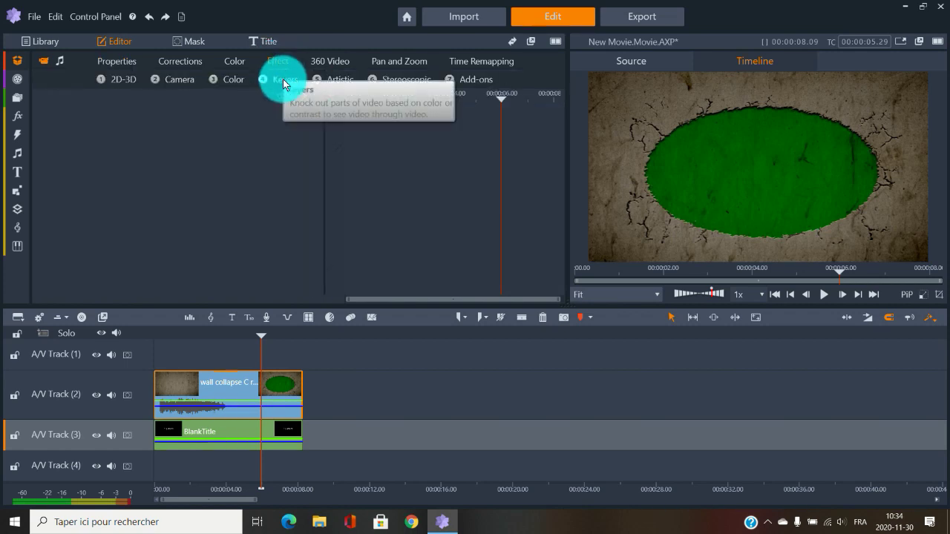
left_click(285, 79)
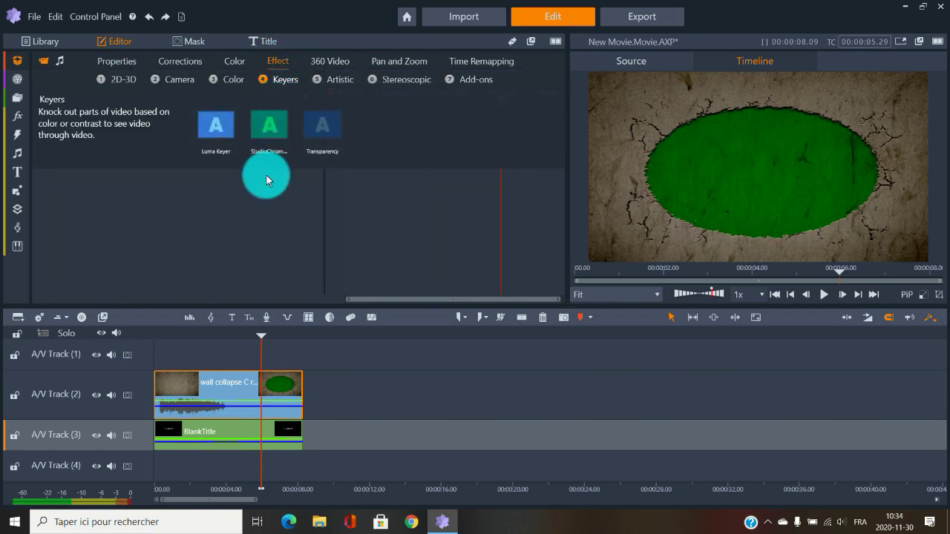
left_click(270, 135)
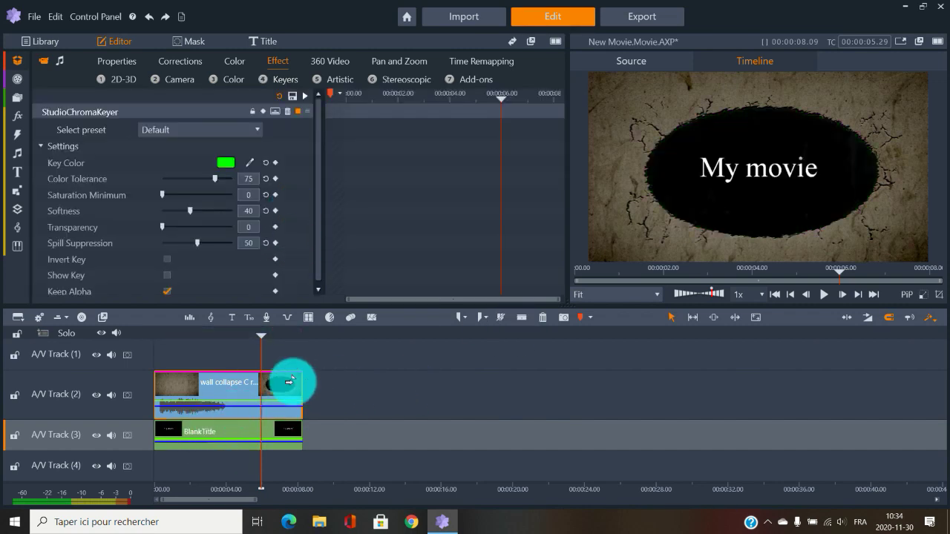
left_click_drag(261, 345, 138, 341)
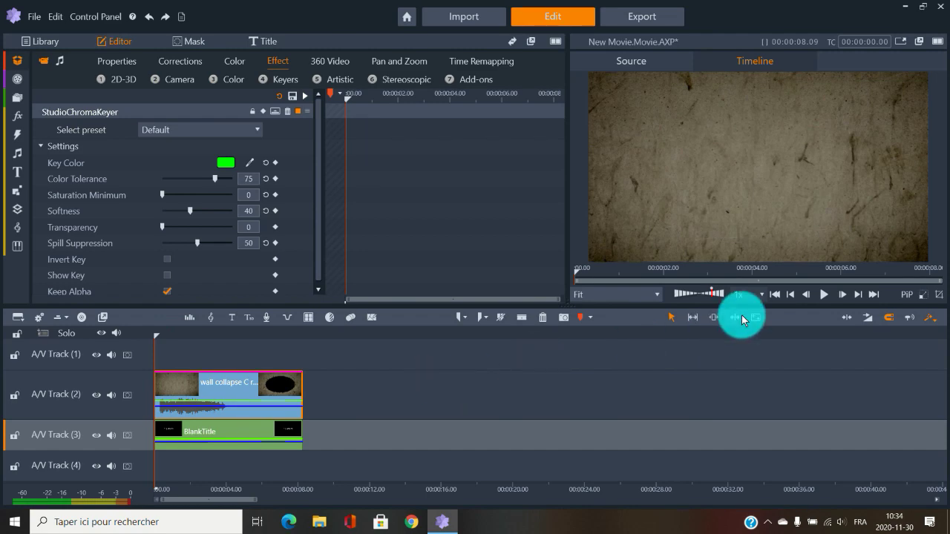
left_click(824, 297)
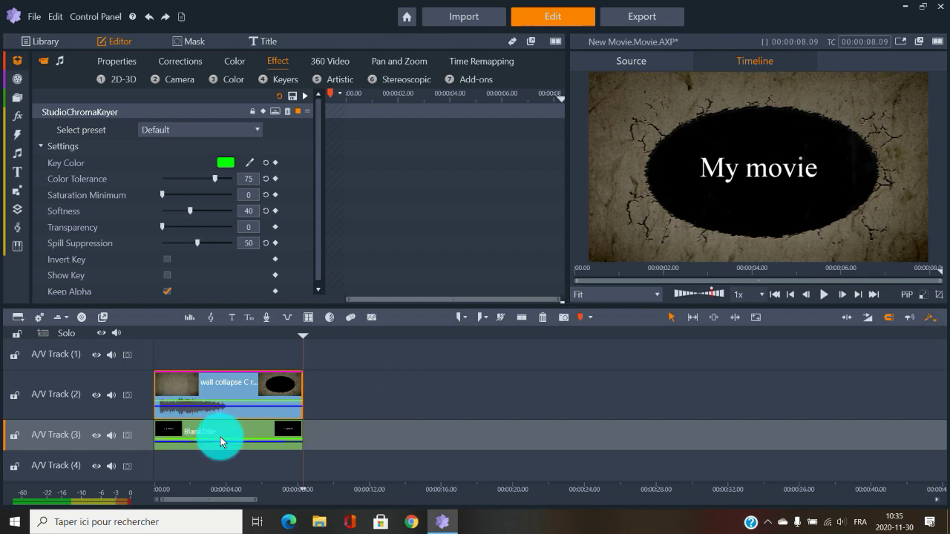
left_click_drag(275, 392, 181, 392)
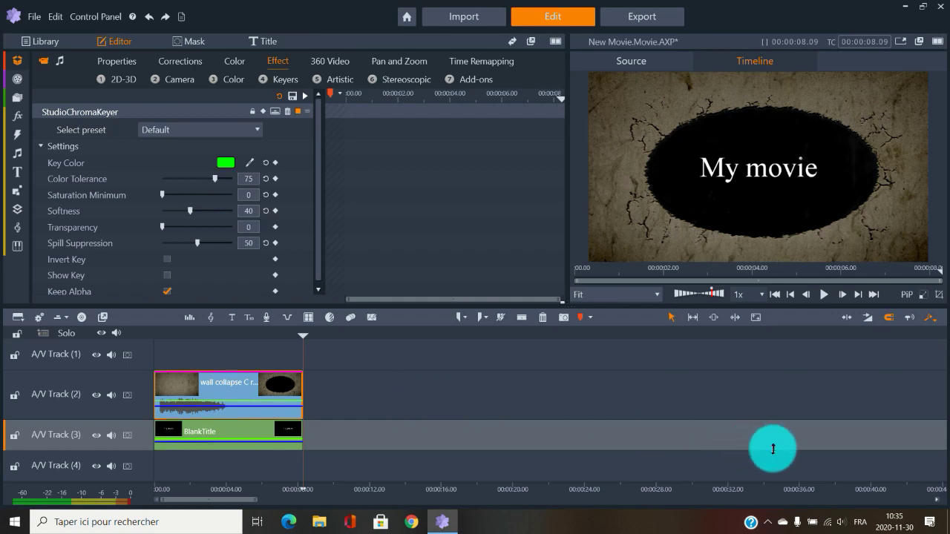
left_click(768, 524)
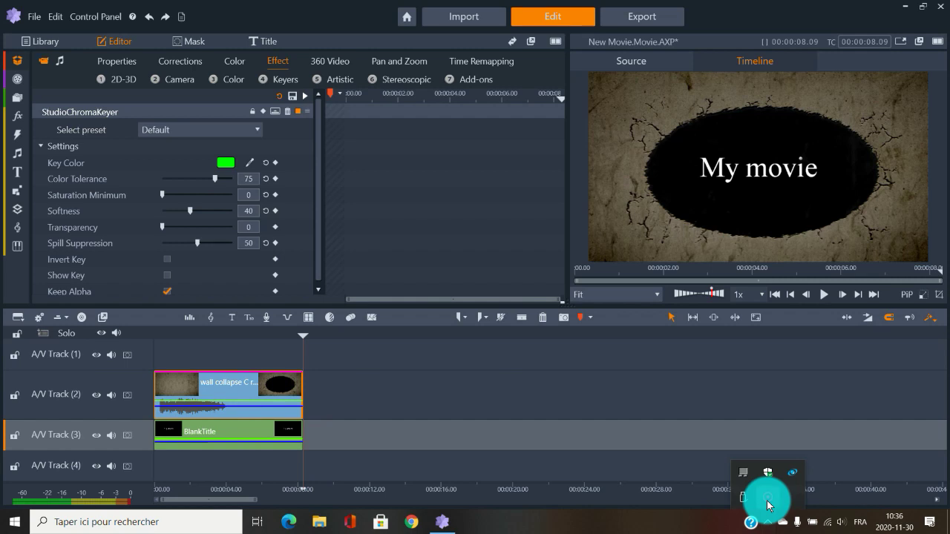
right_click(767, 499)
left_click(792, 474)
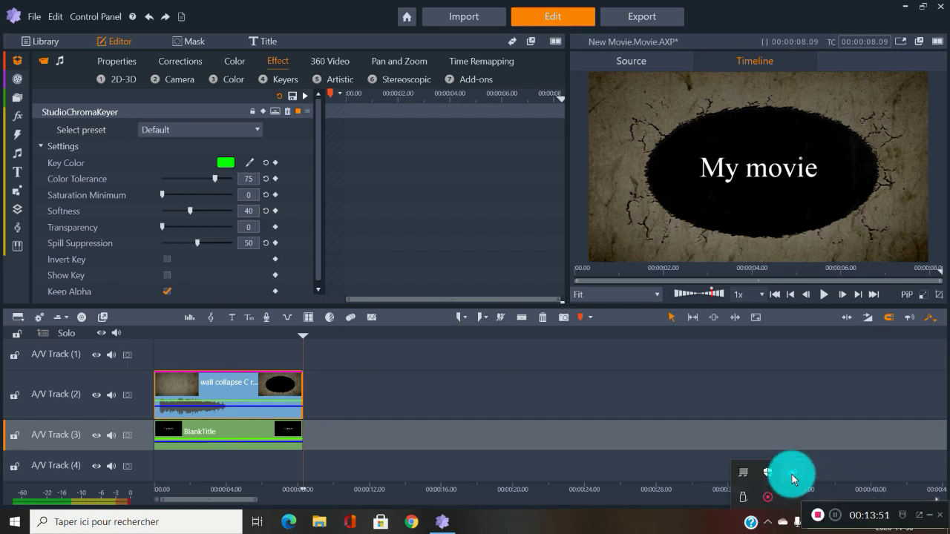